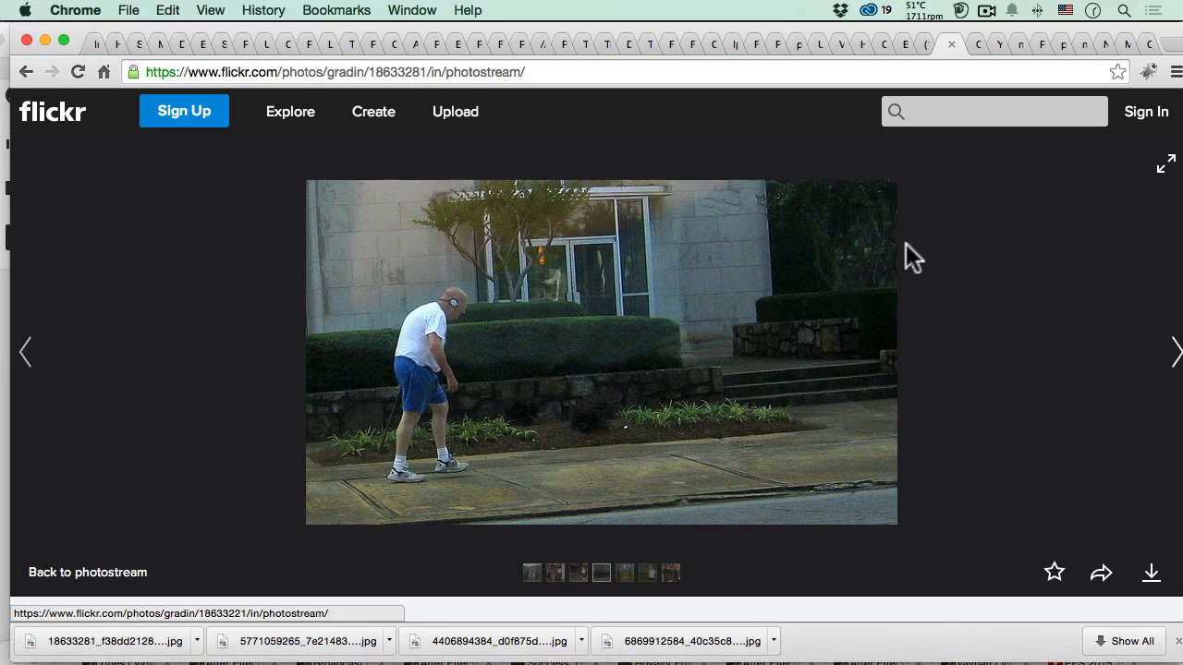
- Review the Flickr source photo of the walking man and switch to Adobe Photoshop CC 2014
{"action": "scroll", "coordinate": [936, 252], "scroll_direction": "down", "scroll_amount": 3}
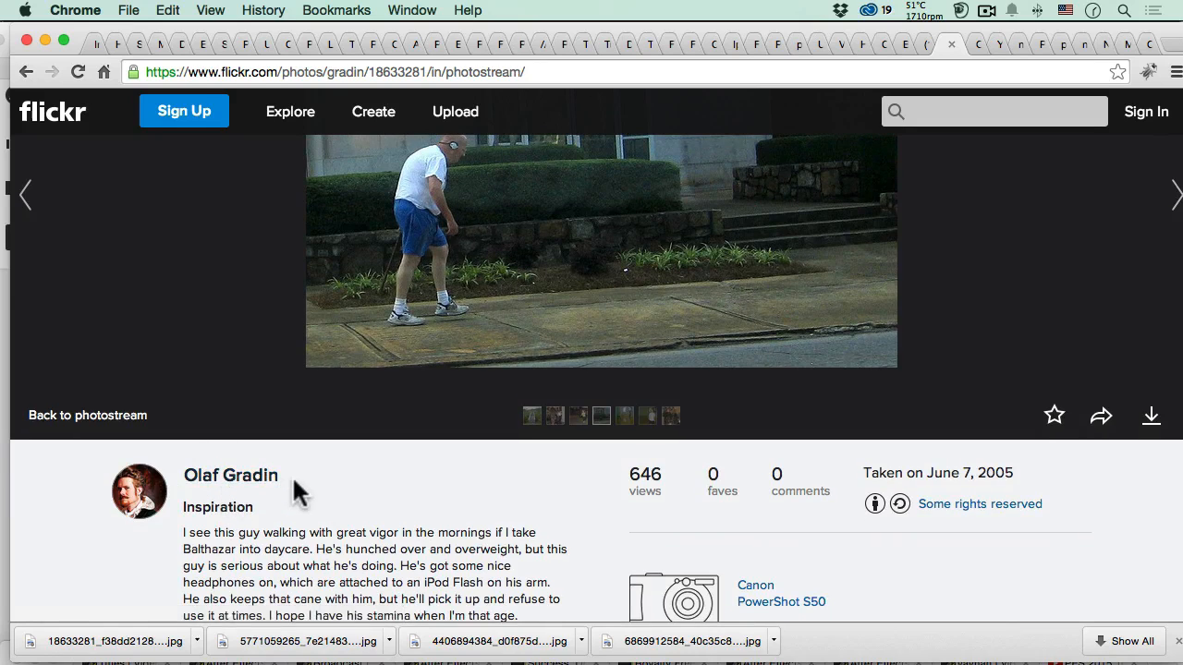
{"action": "scroll", "coordinate": [292, 478], "scroll_direction": "up", "scroll_amount": 3}
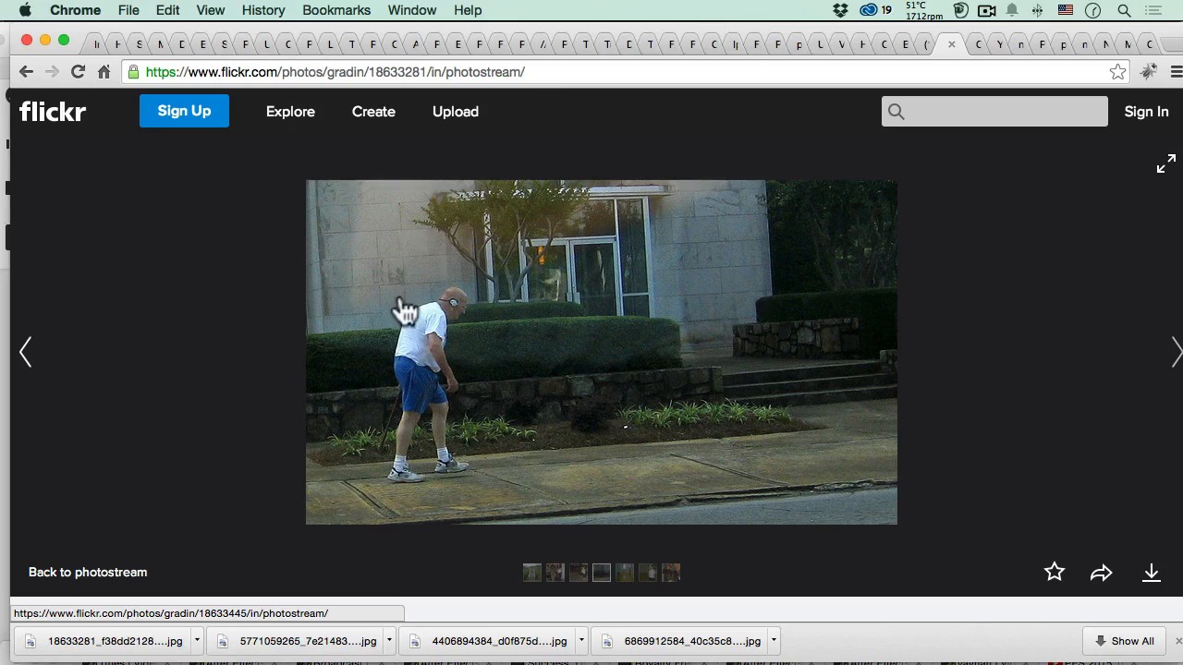
{"action": "key", "text": "cmd+Tab"}
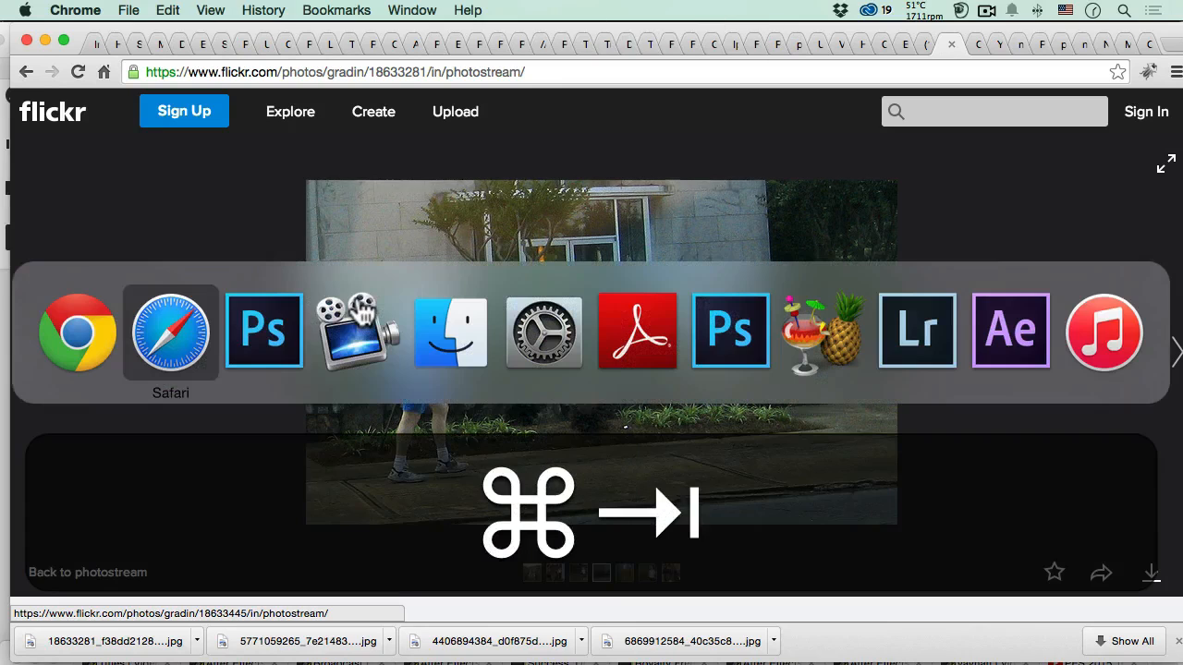
{"action": "left_click", "coordinate": [251, 330]}
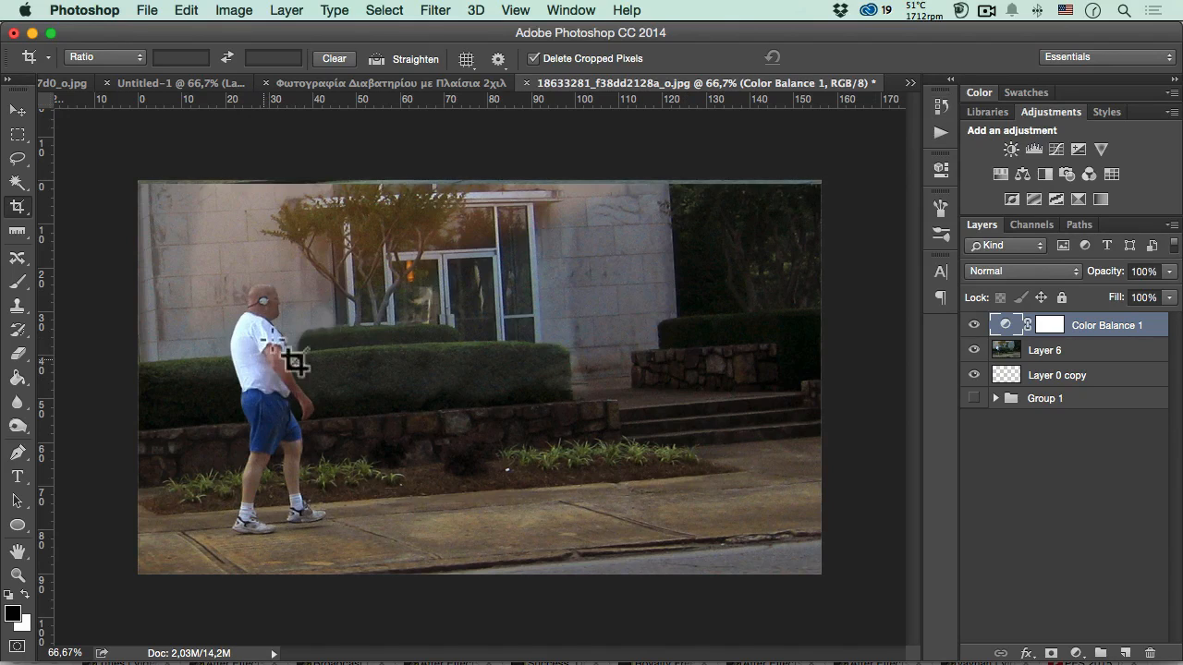
- Compare the photo's opening snapshot with the final Crop state in the document history
{"action": "left_click", "coordinate": [941, 106]}
{"action": "left_click_drag", "start_coordinate": [912, 230], "coordinate": [901, 83]}
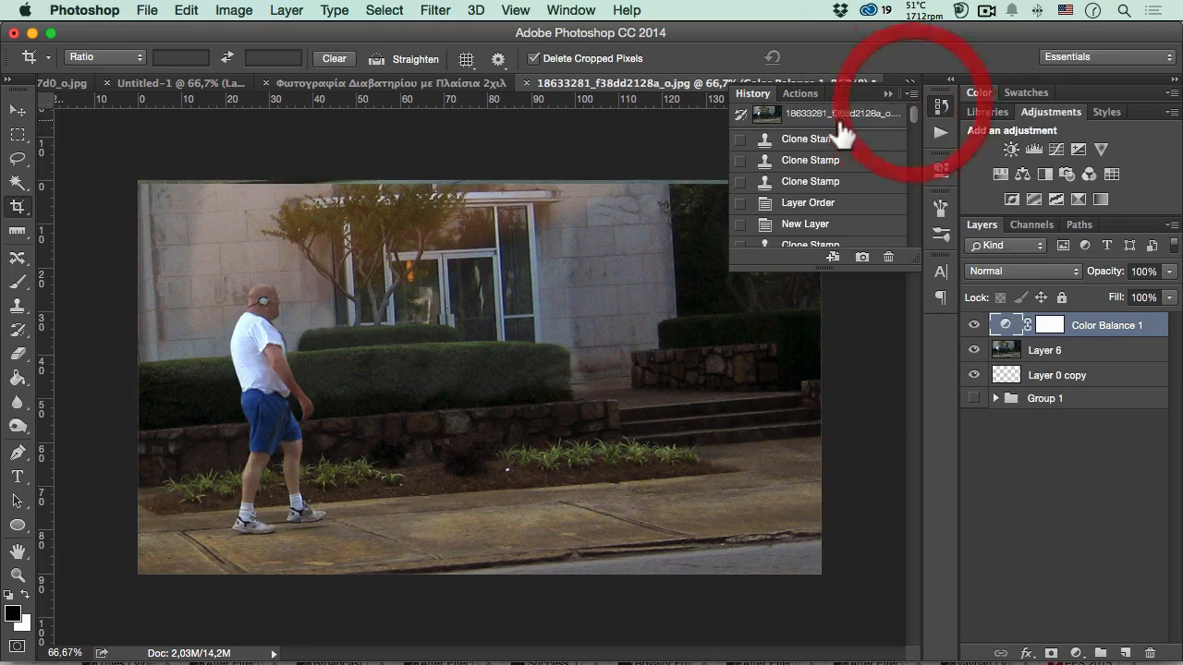
{"action": "left_click", "coordinate": [827, 118]}
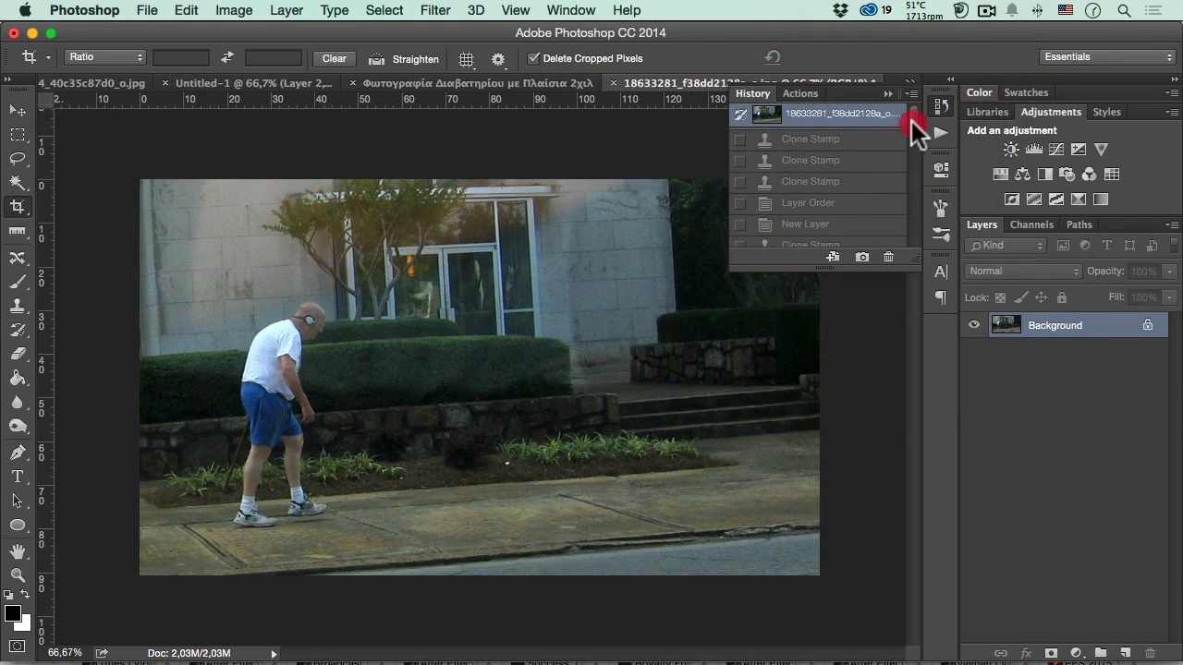
{"action": "left_click_drag", "start_coordinate": [914, 129], "coordinate": [903, 233]}
{"action": "left_click", "coordinate": [814, 241]}
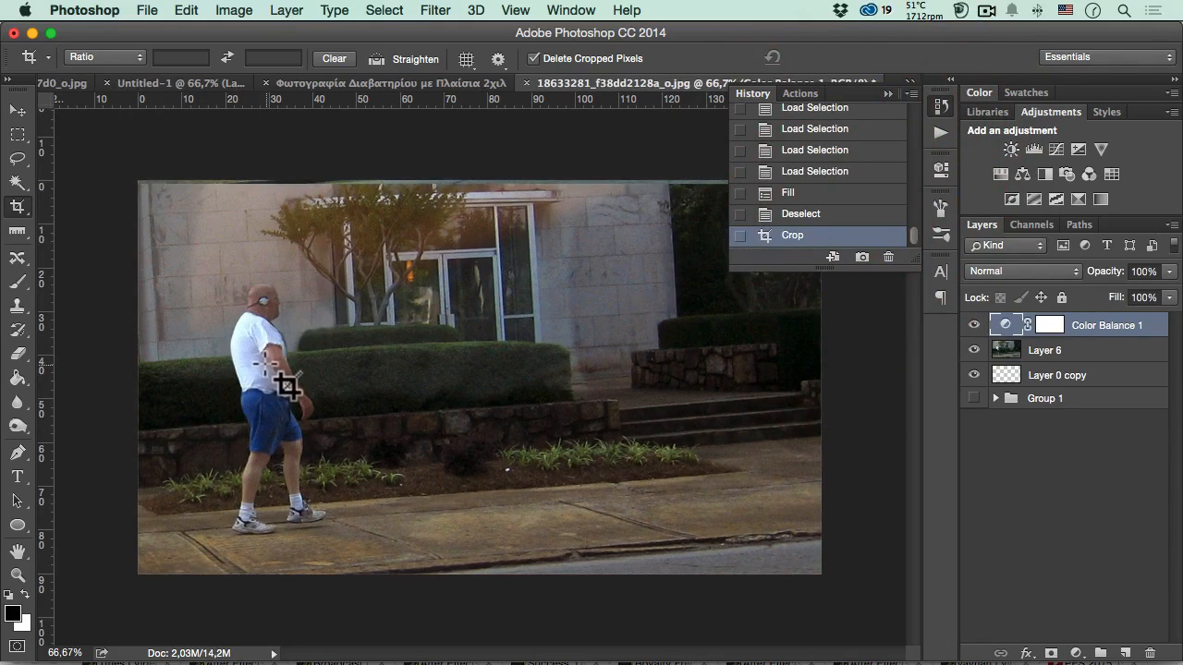
{"action": "left_click", "coordinate": [941, 106]}
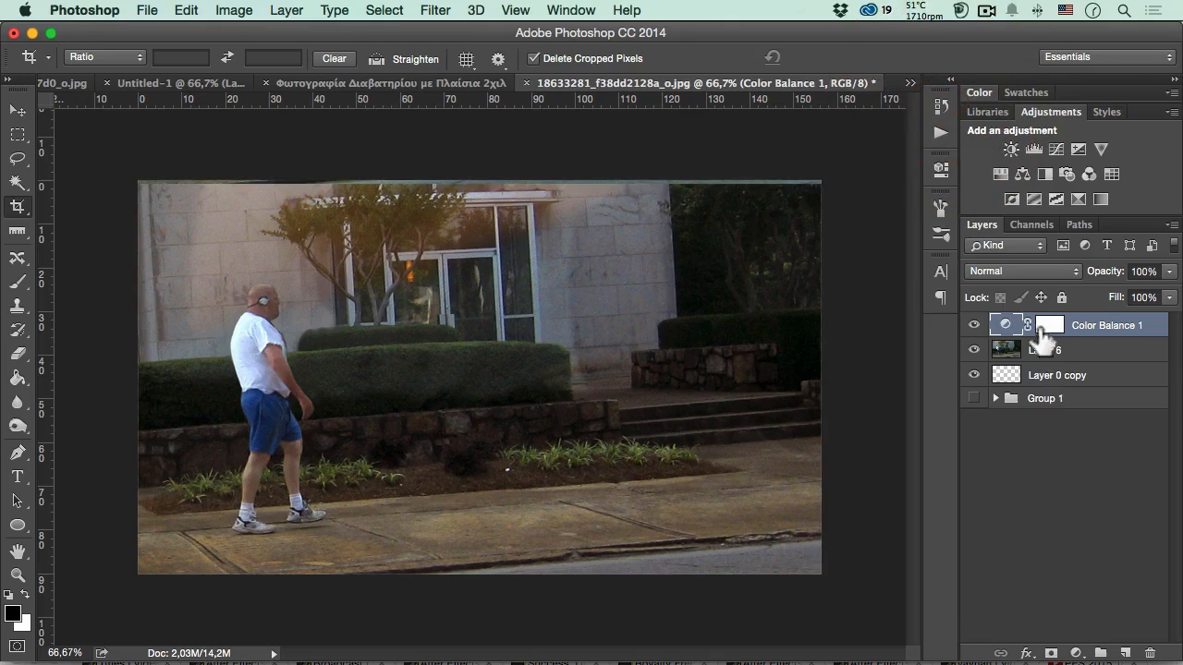
- Revert the photo to its opening snapshot in the document history and duplicate the Background layer
{"action": "left_click", "coordinate": [941, 106]}
{"action": "scroll", "coordinate": [914, 236], "scroll_direction": "up", "scroll_amount": 10}
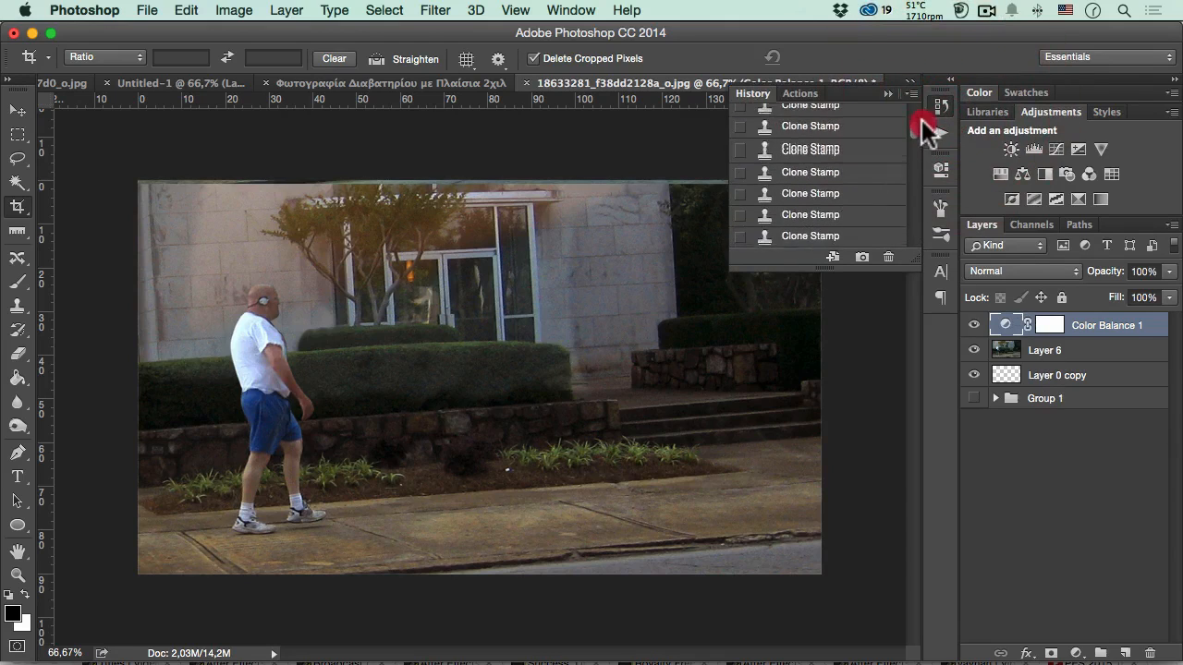
{"action": "left_click", "coordinate": [858, 115]}
{"action": "left_click", "coordinate": [938, 108]}
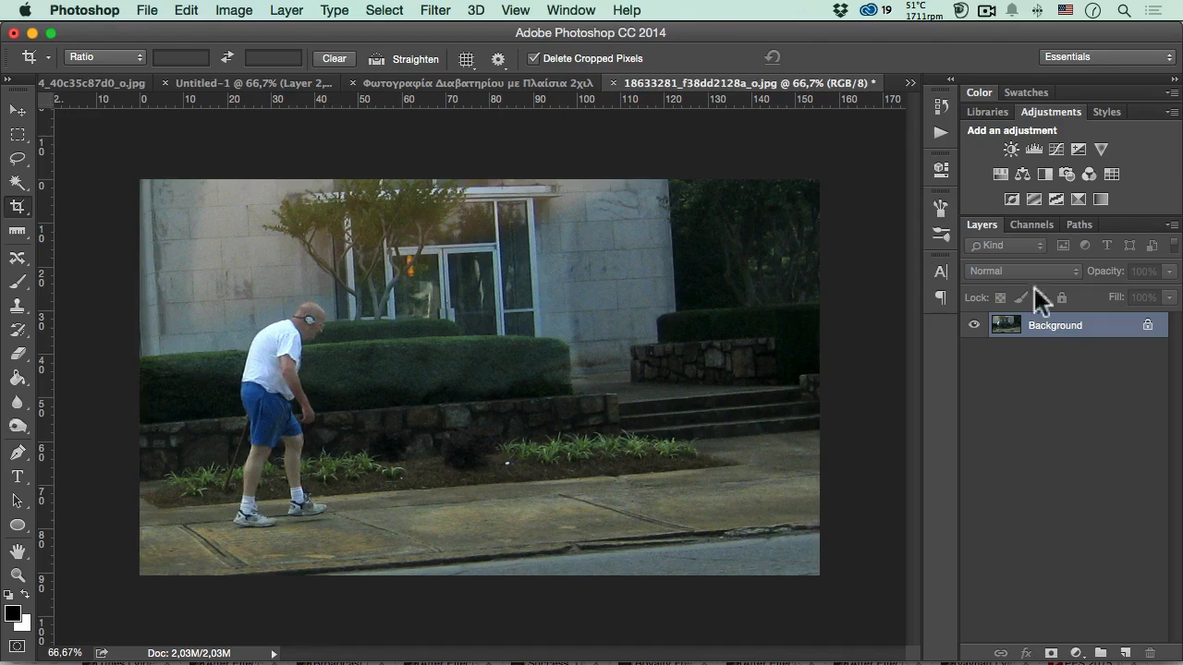
{"action": "left_click_drag", "start_coordinate": [1100, 335], "coordinate": [1124, 654]}
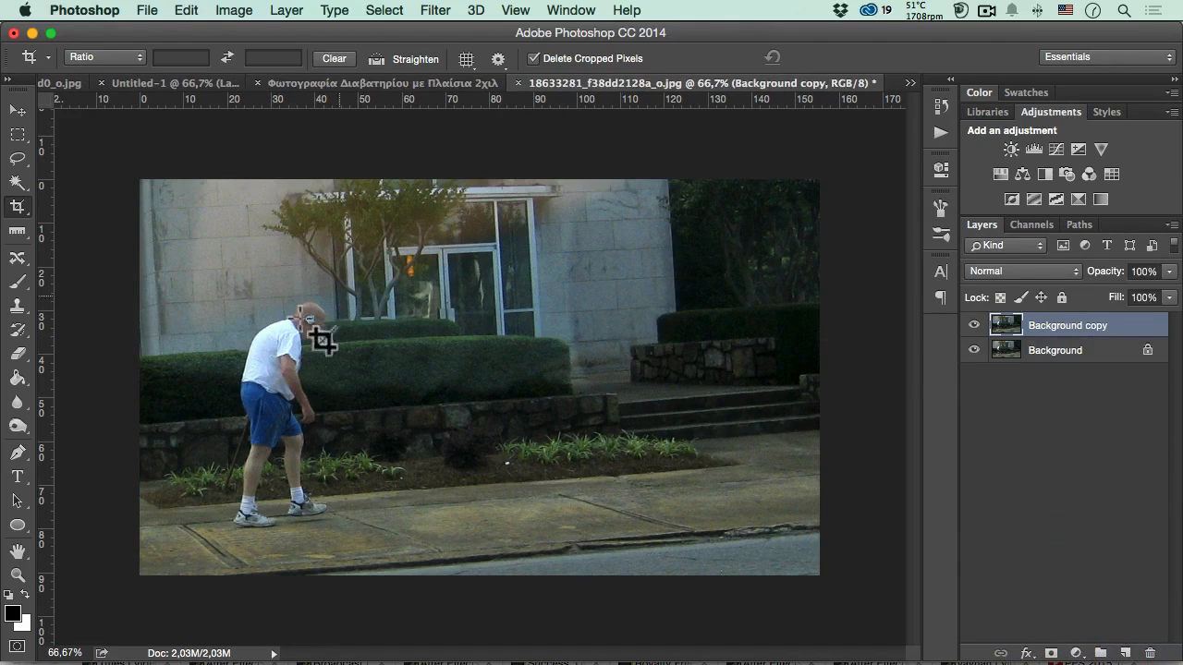
- Activate the Pen tool in Path mode for outlining the walking man on the Background copy layer
{"action": "left_click", "coordinate": [17, 575]}
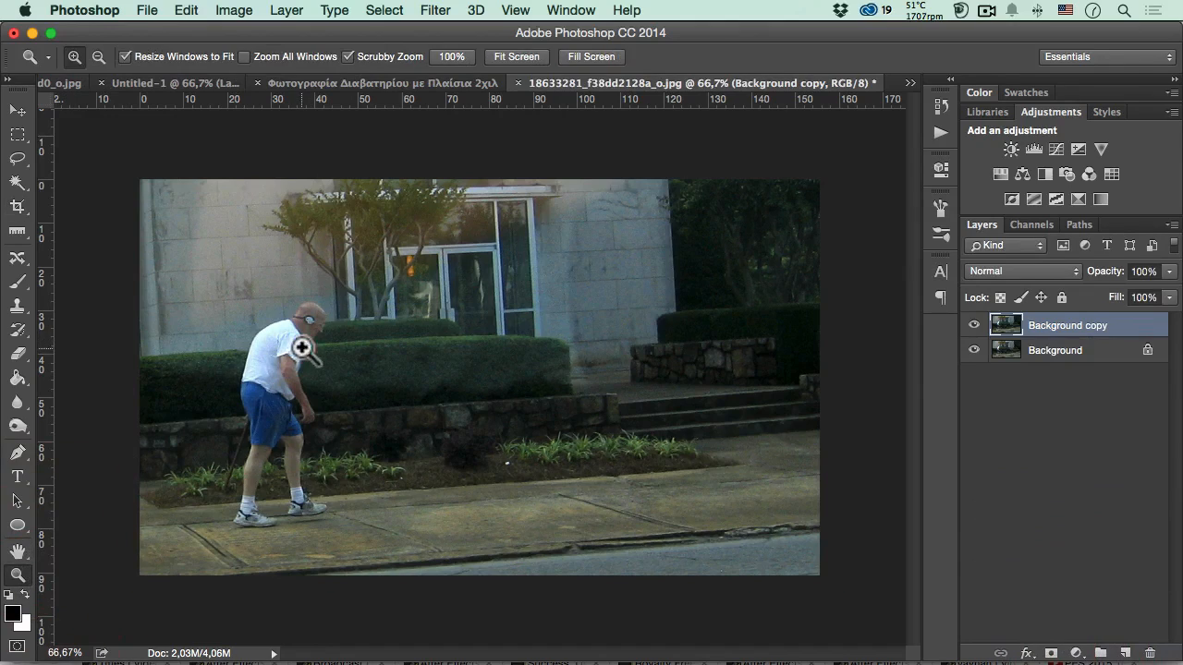
{"action": "left_click", "coordinate": [304, 342]}
{"action": "left_click", "coordinate": [269, 378]}
{"action": "key", "text": "space"}
{"action": "left_click_drag", "start_coordinate": [248, 379], "coordinate": [410, 355]}
{"action": "key", "text": "super+p"}
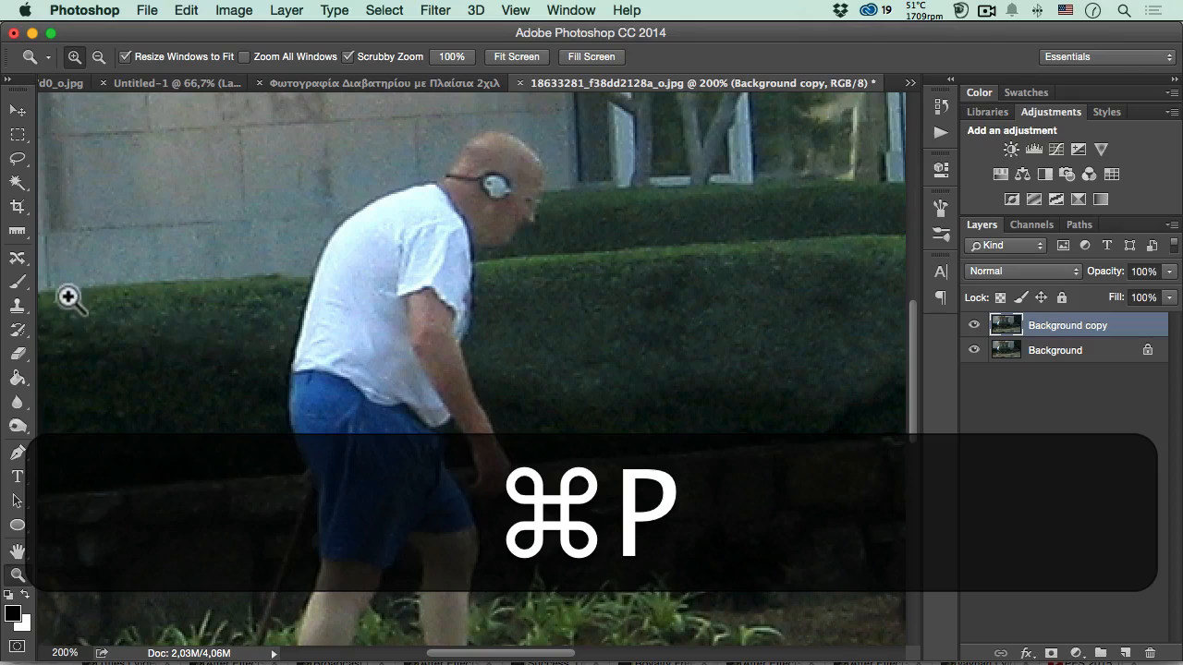
{"action": "left_click", "coordinate": [17, 453]}
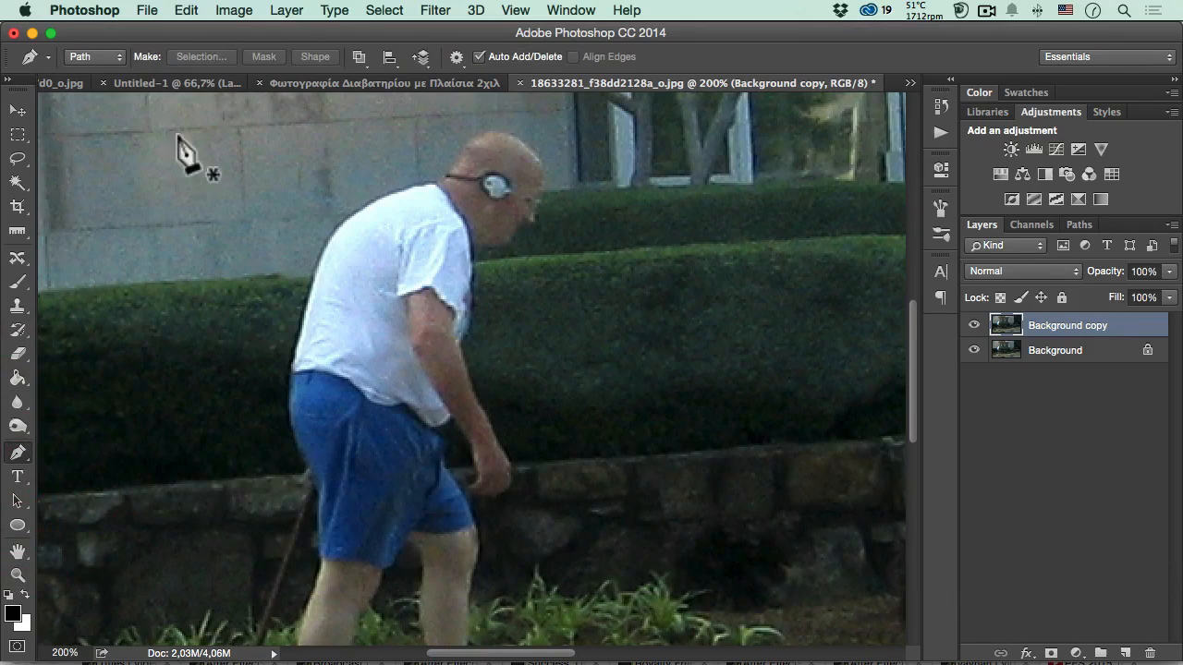
{"action": "left_click", "coordinate": [78, 57]}
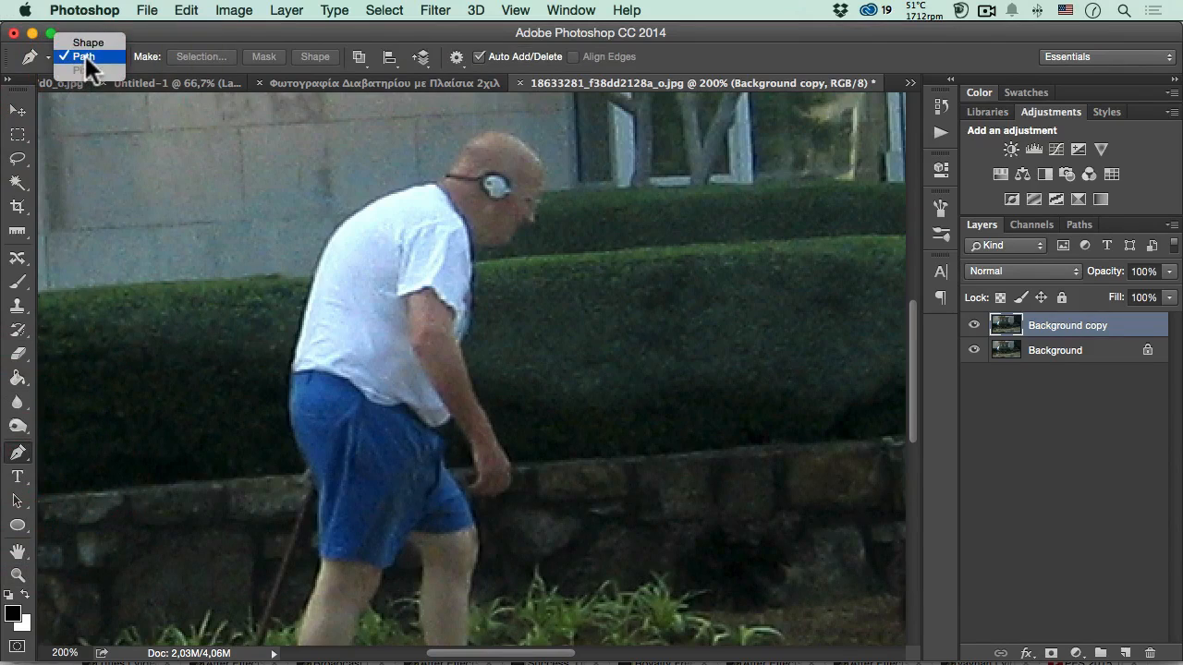
{"action": "left_click", "coordinate": [168, 35]}
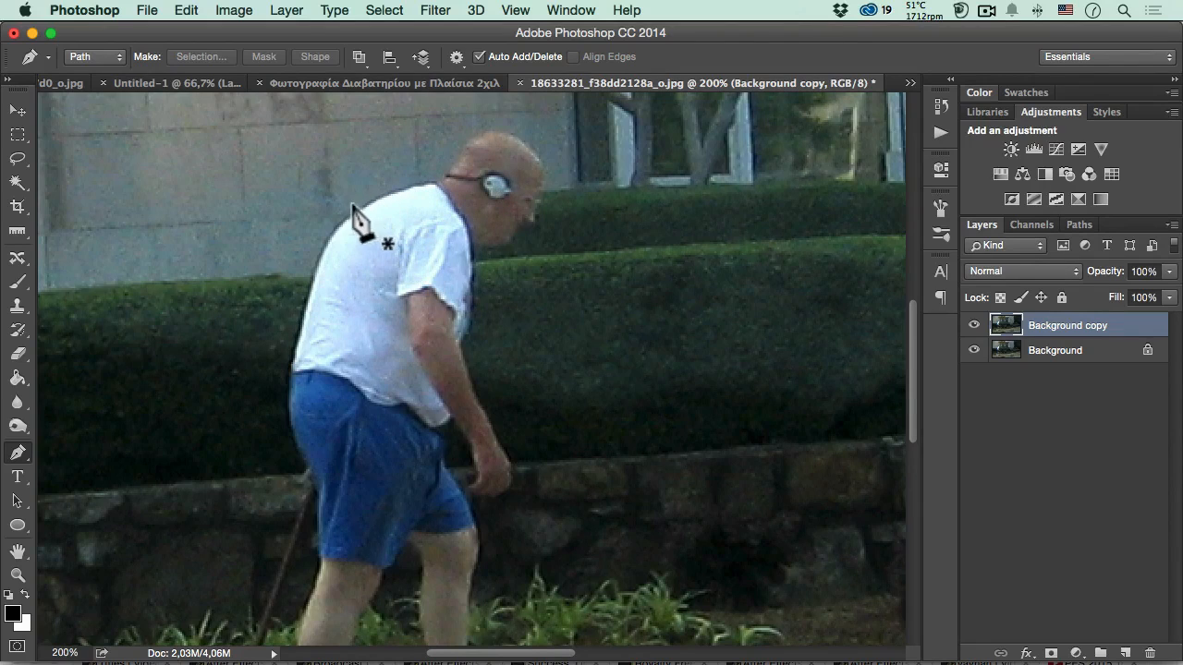
{"action": "left_click", "coordinate": [465, 191], "text": "super"}
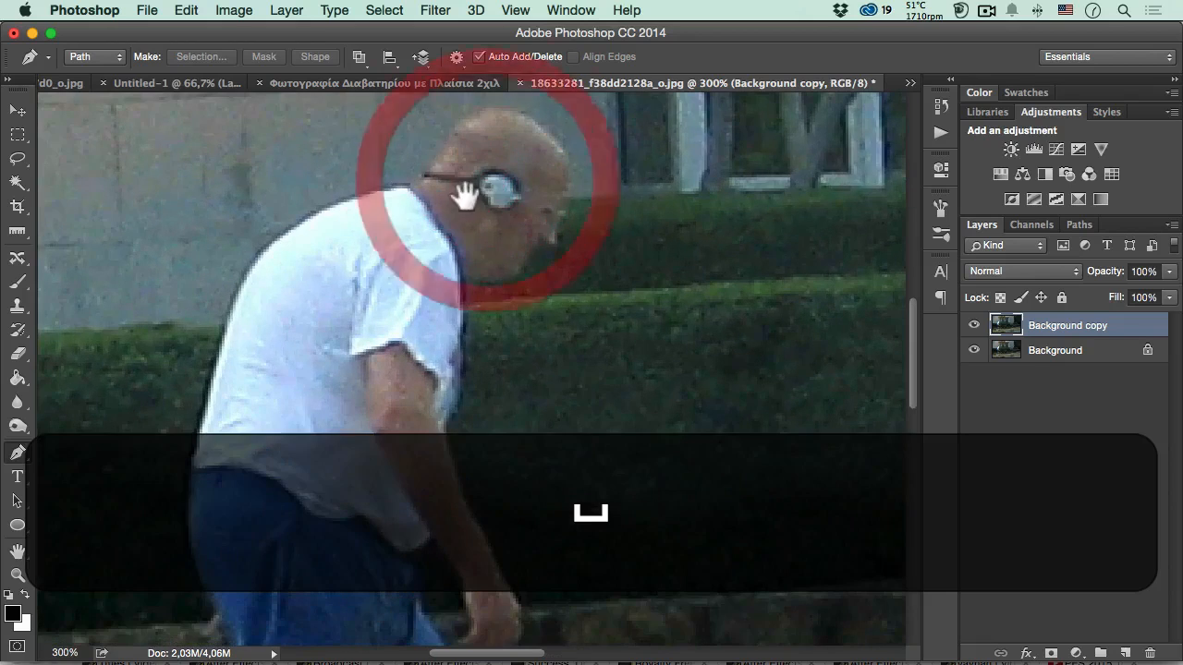
{"action": "left_click", "coordinate": [476, 188], "text": "super"}
{"action": "left_click_drag", "start_coordinate": [474, 194], "coordinate": [493, 259]}
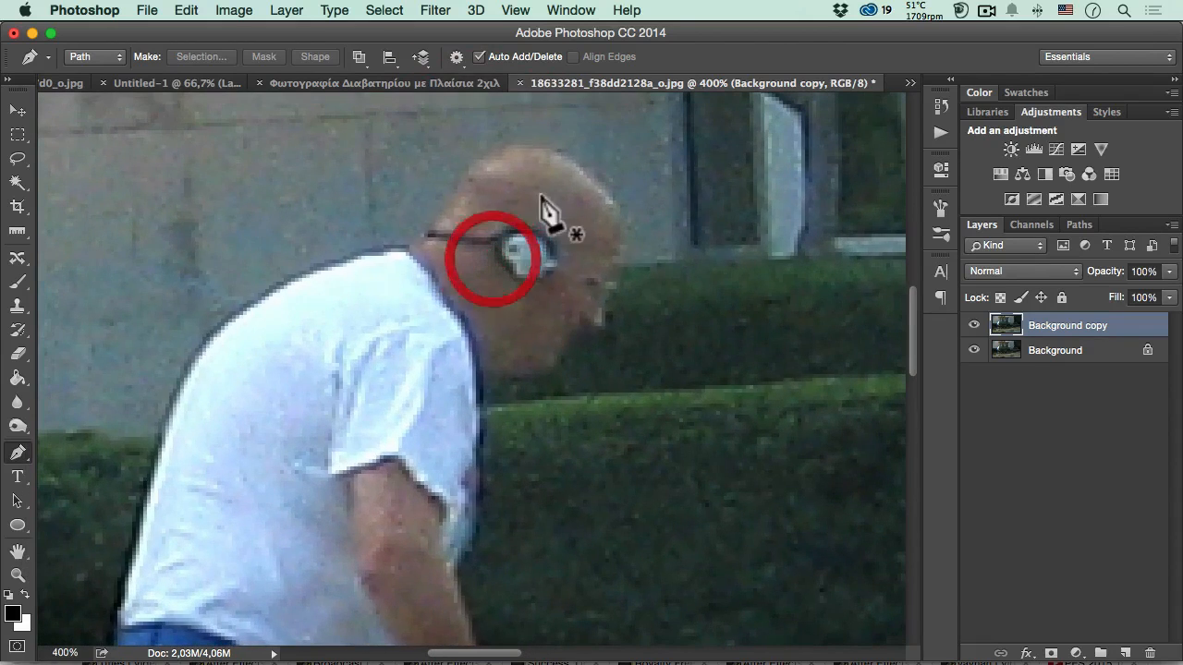
{"action": "left_click", "coordinate": [545, 150]}
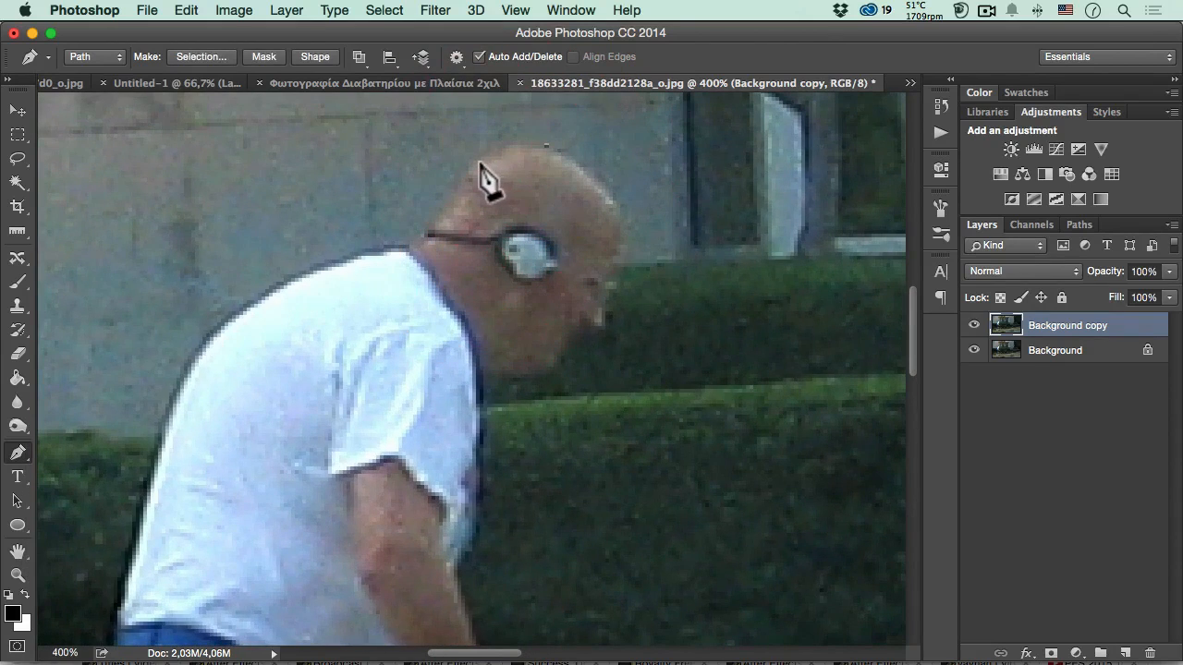
{"action": "key", "text": "super+z"}
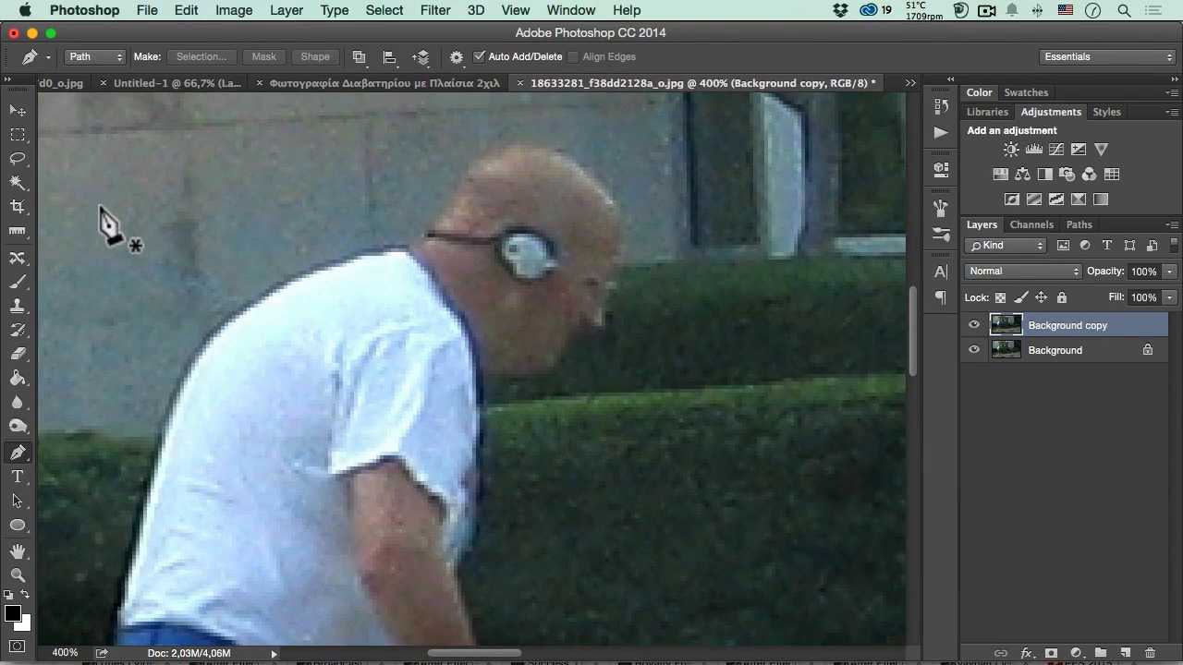
{"action": "key", "text": "super+z"}
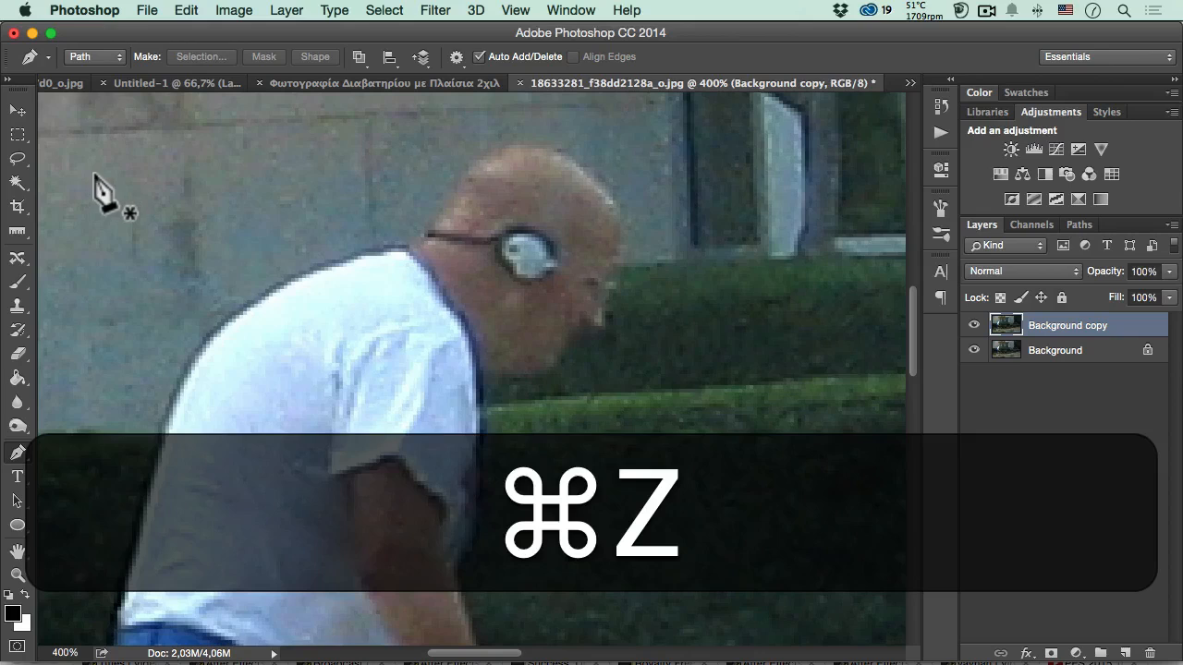
{"action": "left_click", "coordinate": [95, 174]}
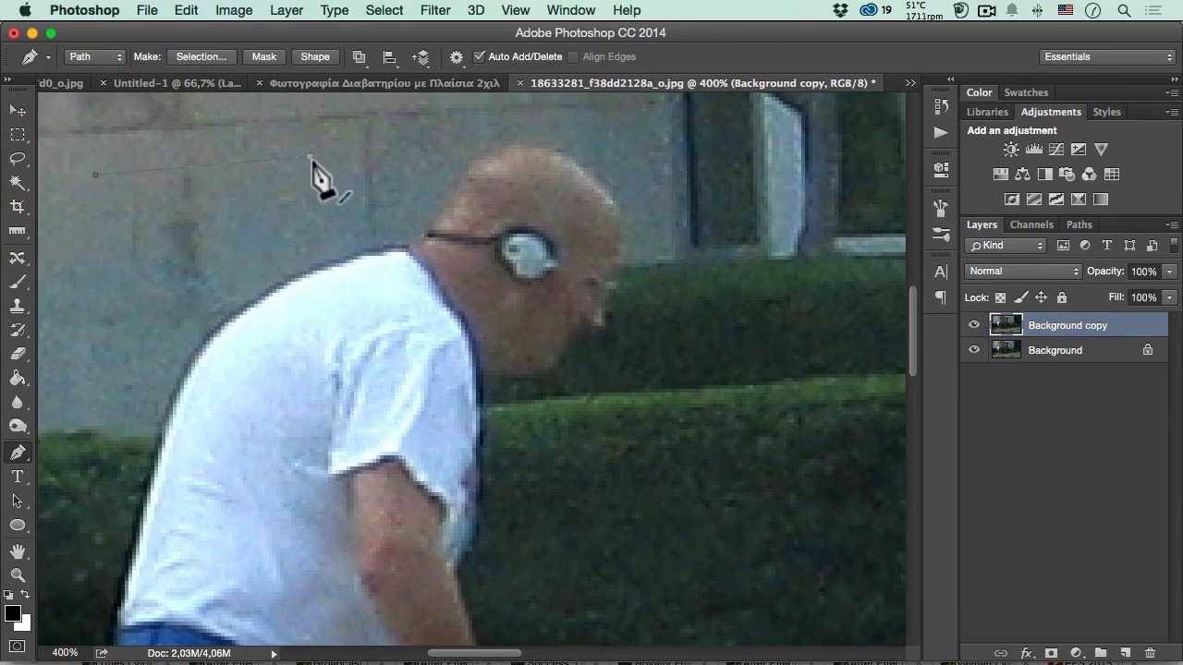
{"action": "key", "text": "super+z"}
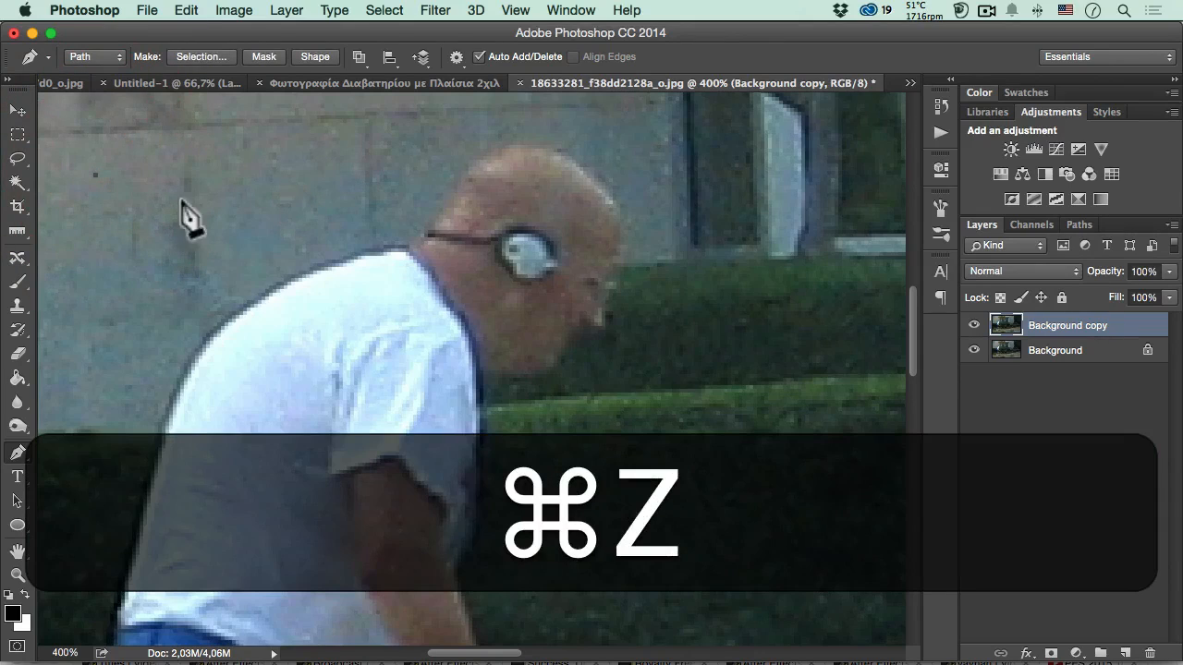
{"action": "key", "text": "alt+super+z"}
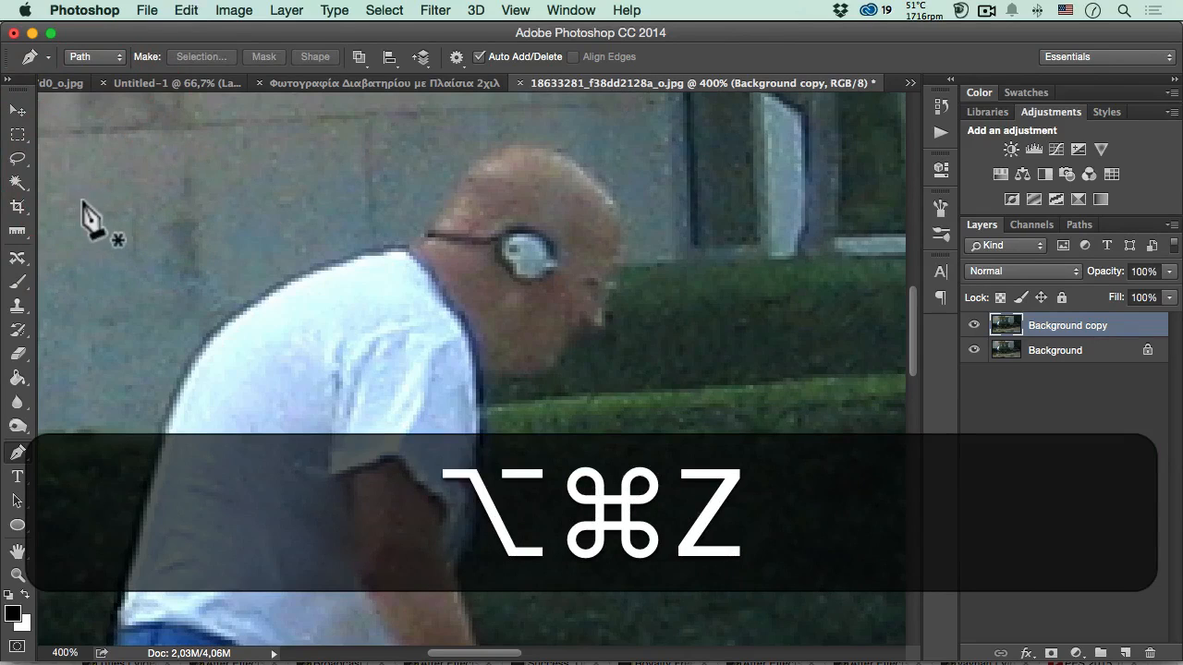
{"action": "left_click", "coordinate": [69, 208]}
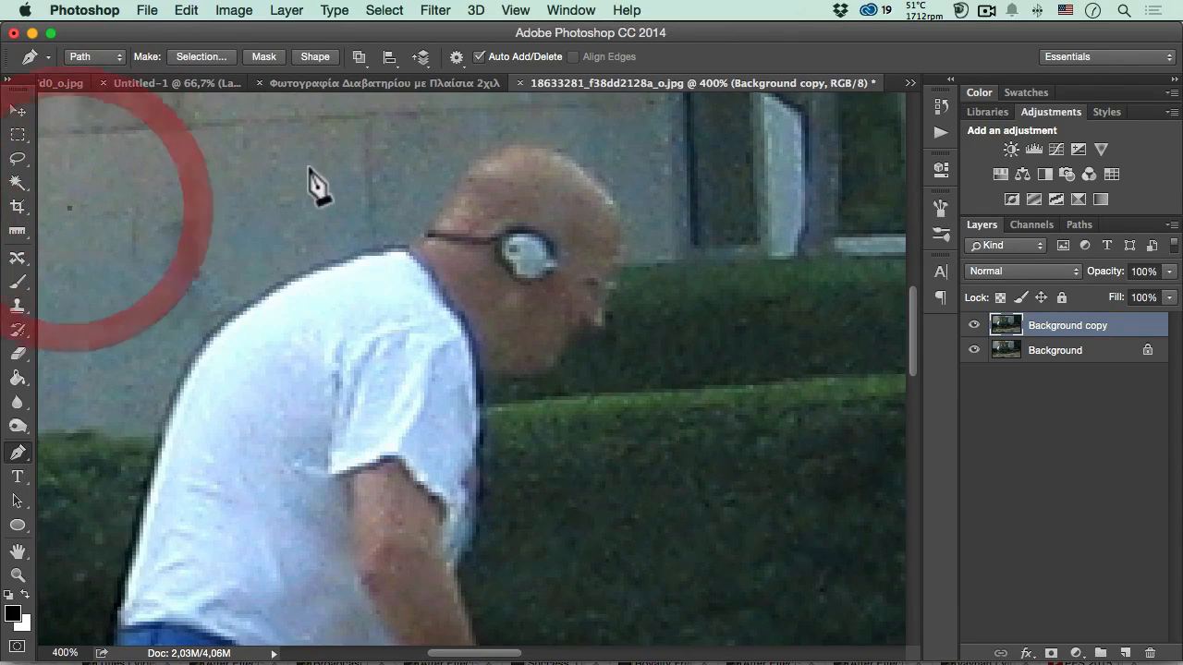
{"action": "left_click_drag", "start_coordinate": [351, 167], "coordinate": [443, 201]}
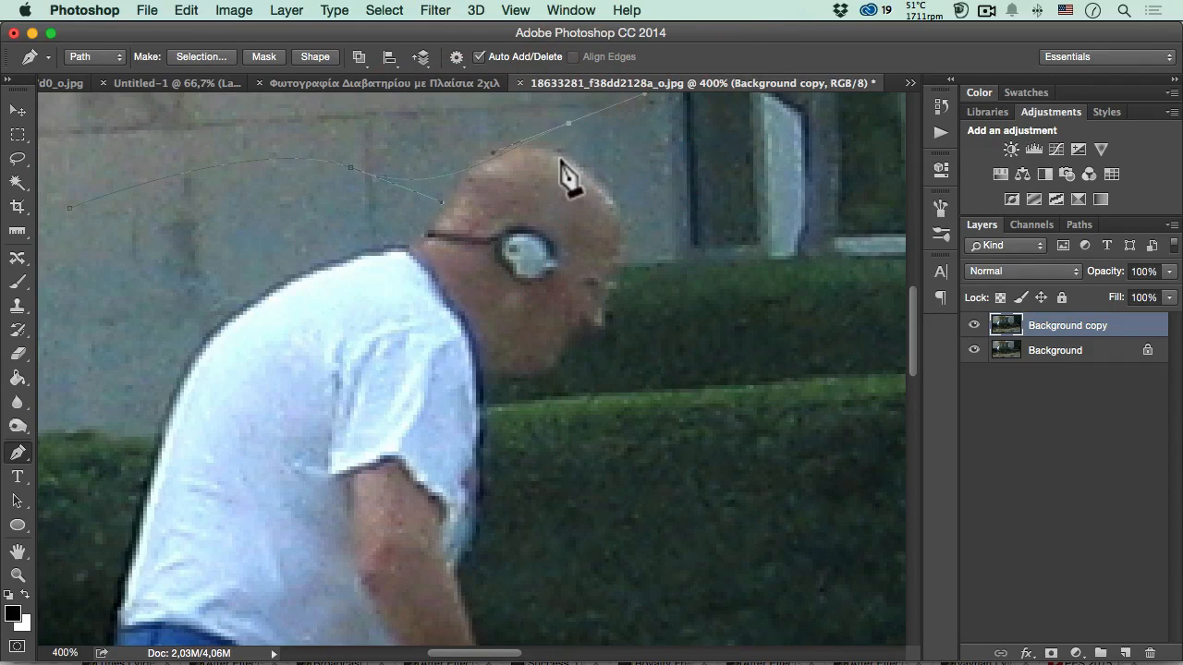
{"action": "key", "text": "super+z"}
{"action": "key", "text": "alt+super+z"}
{"action": "key", "text": "alt+super+z"}
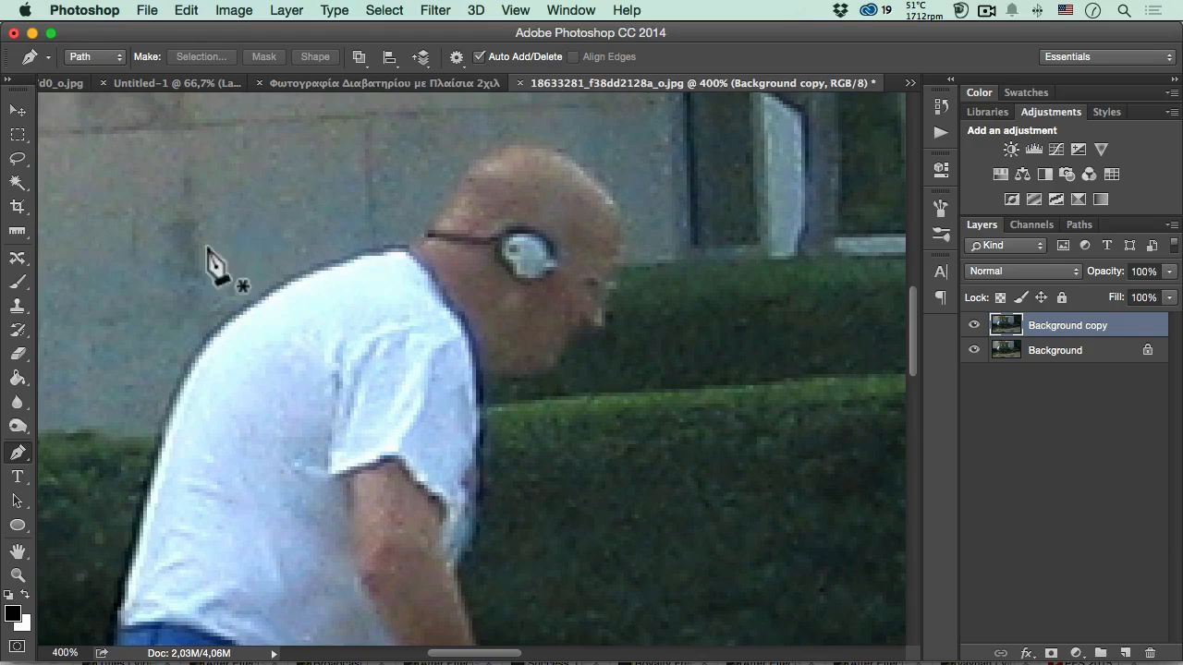
- Start a pen path at the crown of the man's head and trace the back of the head down to the headphone band
{"action": "key", "text": "super+space"}
{"action": "left_click", "coordinate": [499, 216]}
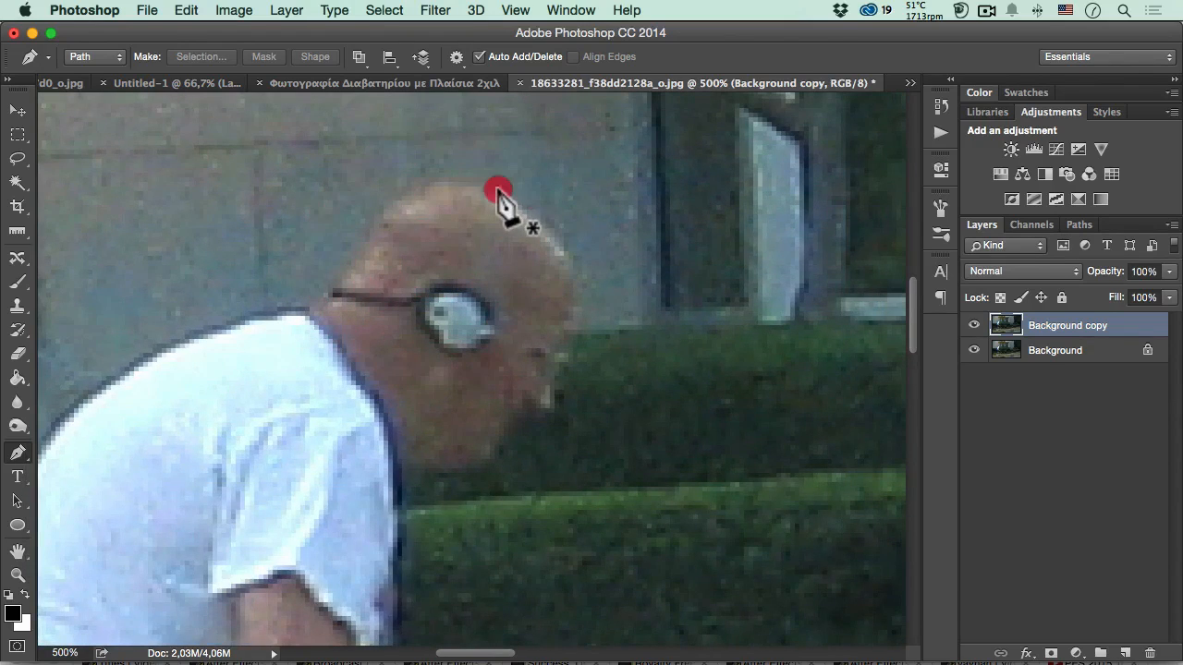
{"action": "left_click", "coordinate": [497, 191]}
{"action": "left_click_drag", "start_coordinate": [421, 187], "coordinate": [392, 202]}
{"action": "left_click", "coordinate": [354, 262]}
{"action": "left_click", "coordinate": [343, 275]}
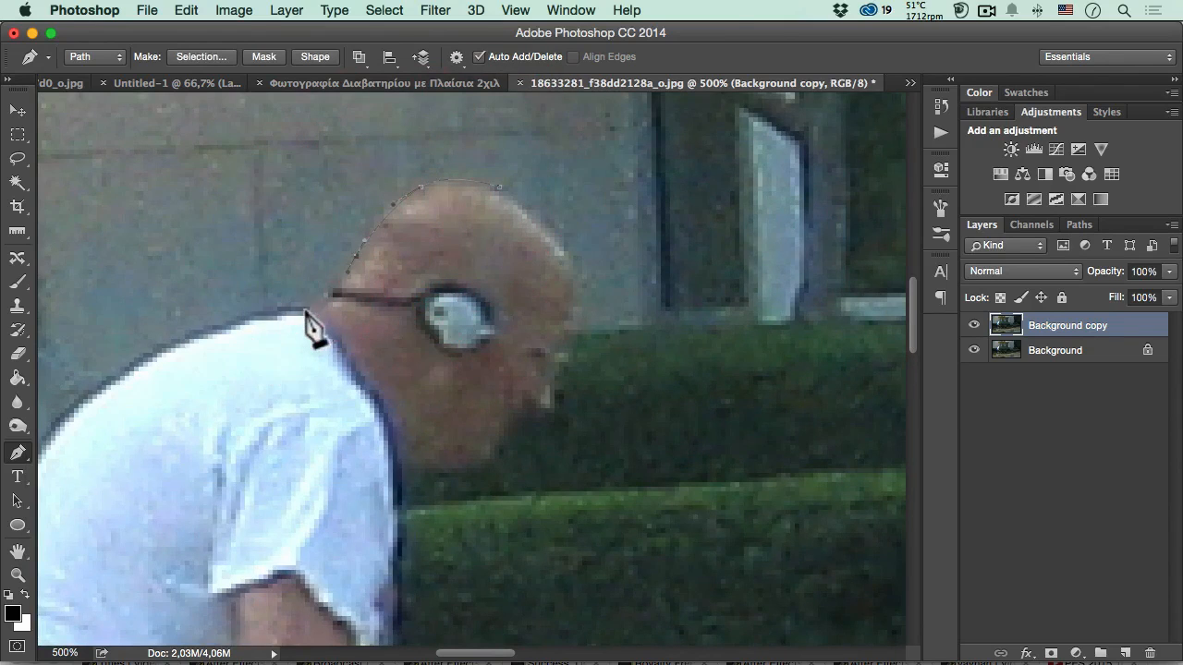
- Continue the path from the neck along the back edge of the white shirt down to the waistband
{"action": "key", "text": "space"}
{"action": "left_click_drag", "start_coordinate": [292, 314], "coordinate": [388, 224]}
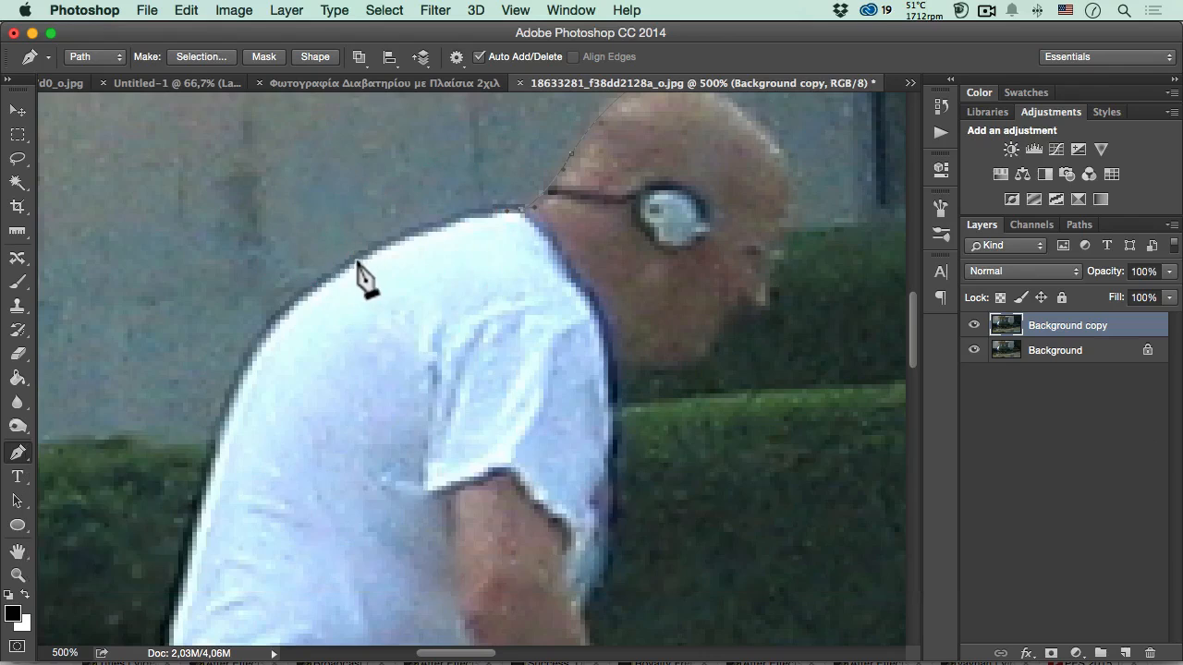
{"action": "left_click", "coordinate": [315, 291]}
{"action": "key", "text": "space"}
{"action": "left_click_drag", "start_coordinate": [232, 317], "coordinate": [361, 185]}
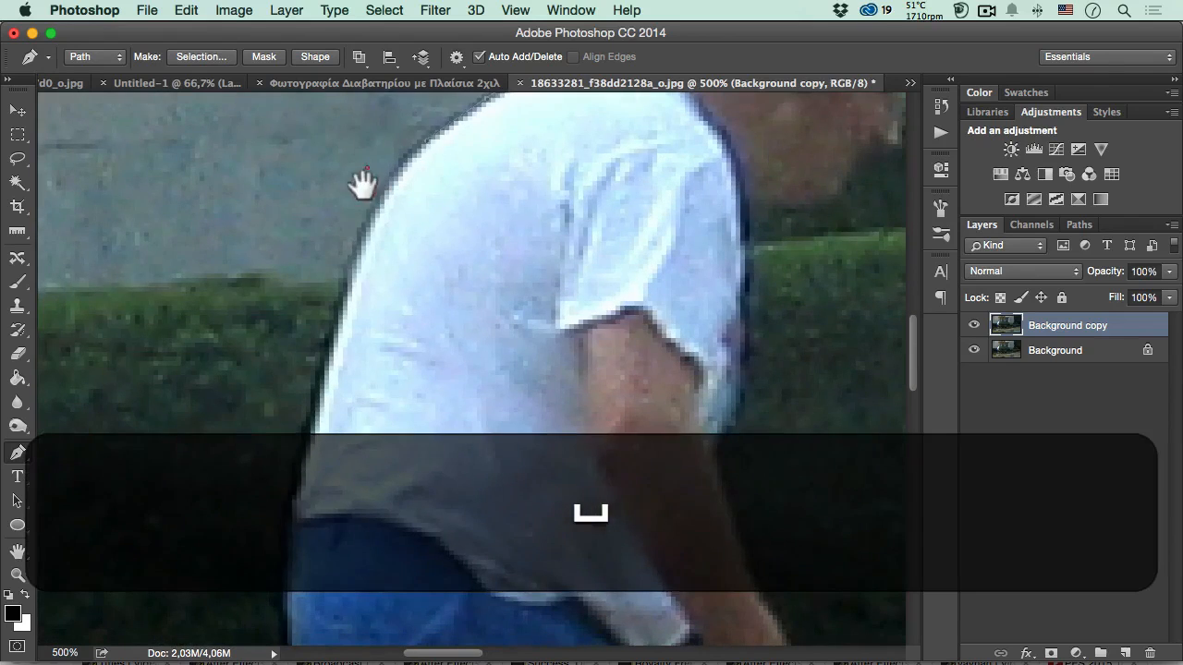
{"action": "left_click", "coordinate": [341, 305]}
{"action": "left_click", "coordinate": [330, 340]}
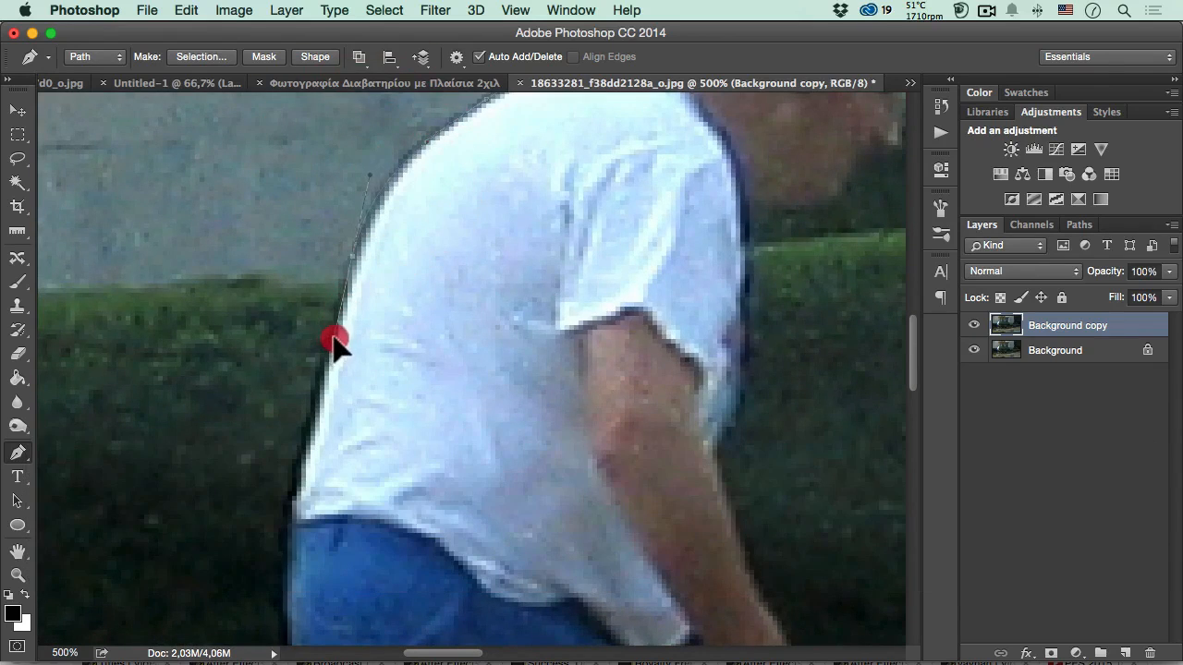
{"action": "key", "text": "space"}
{"action": "left_click_drag", "start_coordinate": [273, 322], "coordinate": [275, 246]}
{"action": "left_click_drag", "start_coordinate": [317, 351], "coordinate": [243, 269]}
{"action": "key", "text": "space"}
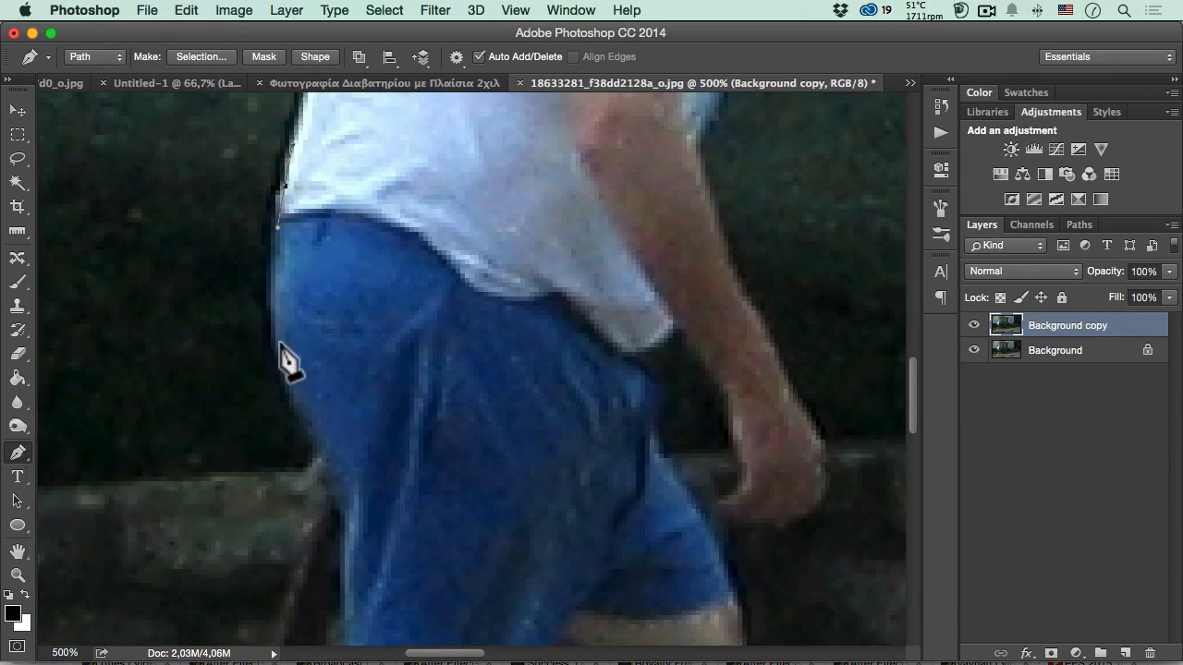
- Continue the path down the back edge of the blue shorts to just above the rear leg's hem
{"action": "key", "text": "space"}
{"action": "left_click_drag", "start_coordinate": [238, 396], "coordinate": [206, 256]}
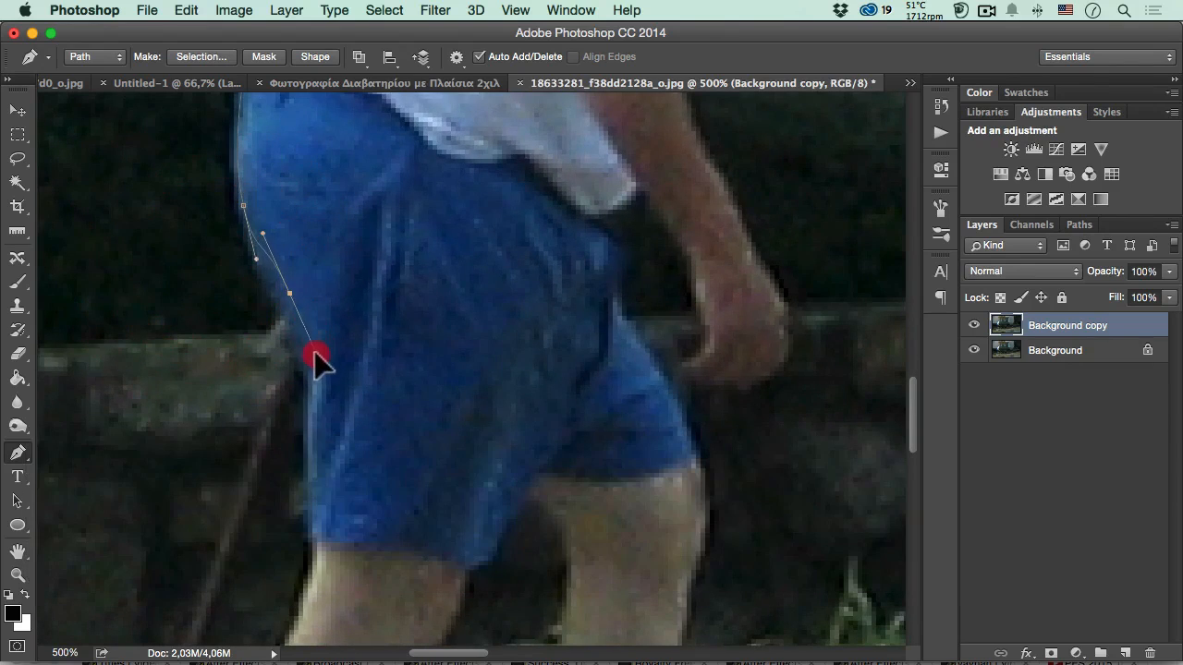
{"action": "left_click_drag", "start_coordinate": [315, 352], "coordinate": [314, 354]}
{"action": "key", "text": "space"}
{"action": "left_click_drag", "start_coordinate": [246, 359], "coordinate": [248, 226]}
{"action": "left_click_drag", "start_coordinate": [323, 330], "coordinate": [321, 371]}
{"action": "left_click", "coordinate": [323, 385]}
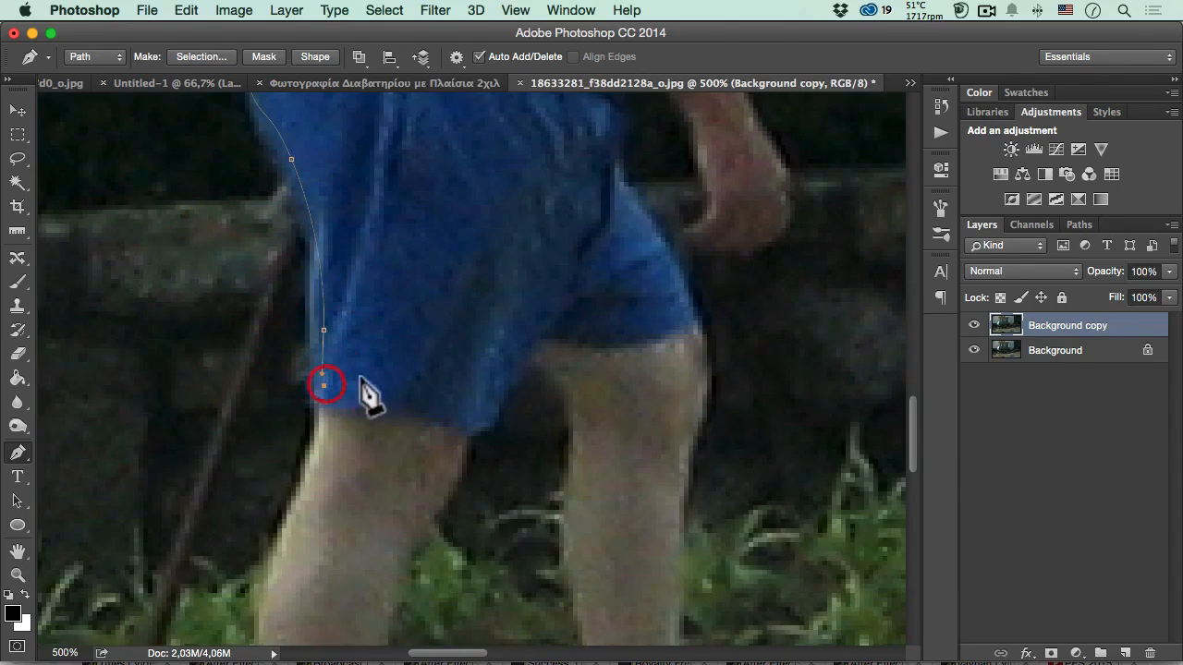
- Run the path across both legs of the shorts just above the hems to the front edge
{"action": "left_click", "coordinate": [411, 390]}
{"action": "left_click", "coordinate": [480, 371]}
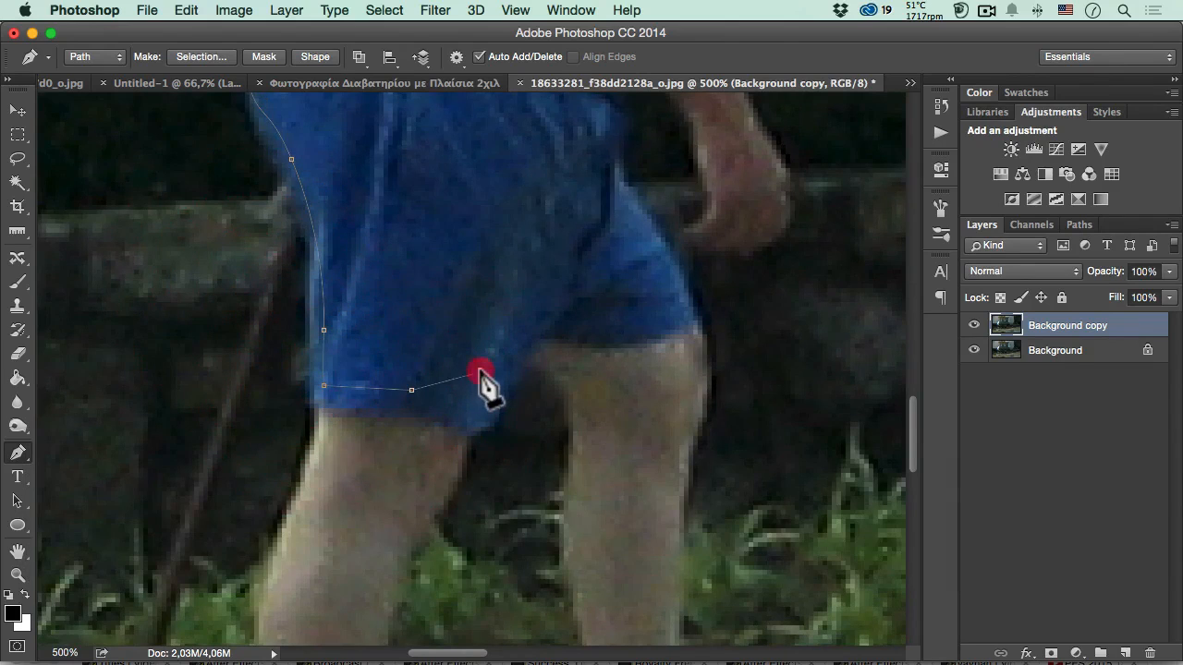
{"action": "left_click", "coordinate": [508, 330]}
{"action": "left_click", "coordinate": [540, 307]}
{"action": "left_click", "coordinate": [582, 321]}
{"action": "left_click", "coordinate": [625, 318]}
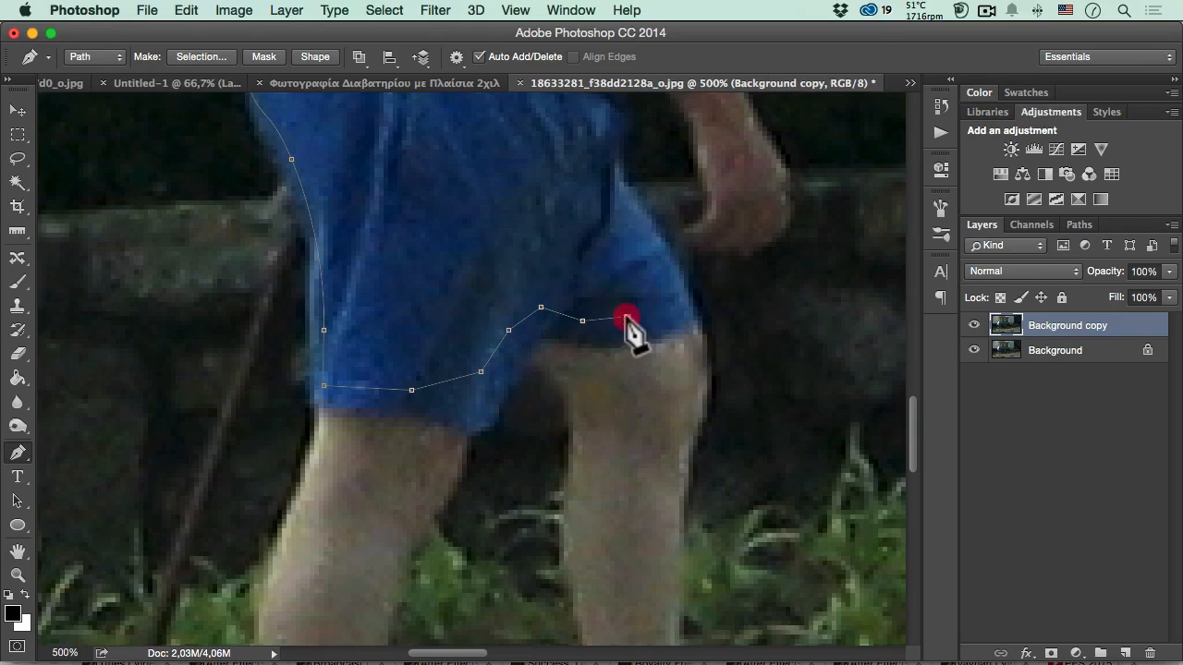
{"action": "left_click", "coordinate": [674, 302]}
{"action": "left_click", "coordinate": [688, 298]}
- Trace the path up the front edge of the shorts to the shirt's lower front corner
{"action": "key", "text": "space"}
{"action": "left_click_drag", "start_coordinate": [532, 349], "coordinate": [456, 435]}
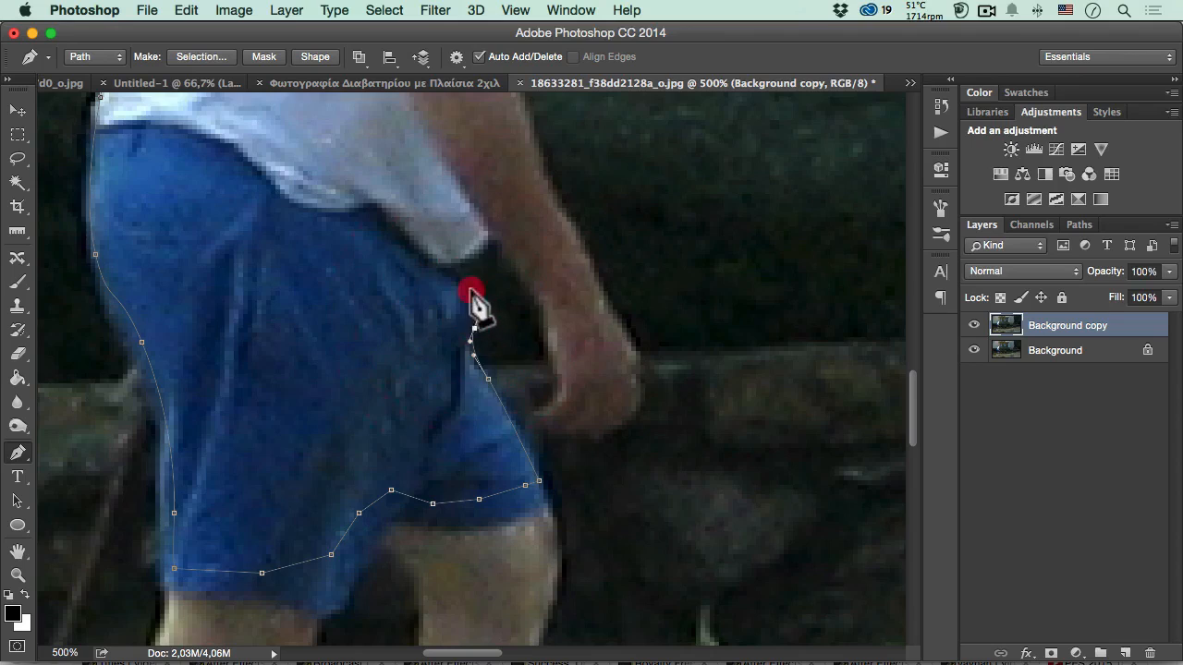
{"action": "left_click", "coordinate": [467, 288]}
{"action": "left_click", "coordinate": [456, 268]}
- Continue the path around the shirt corner, down the inner edge of the forearm and around the hand
{"action": "left_click_drag", "start_coordinate": [474, 291], "coordinate": [525, 278]}
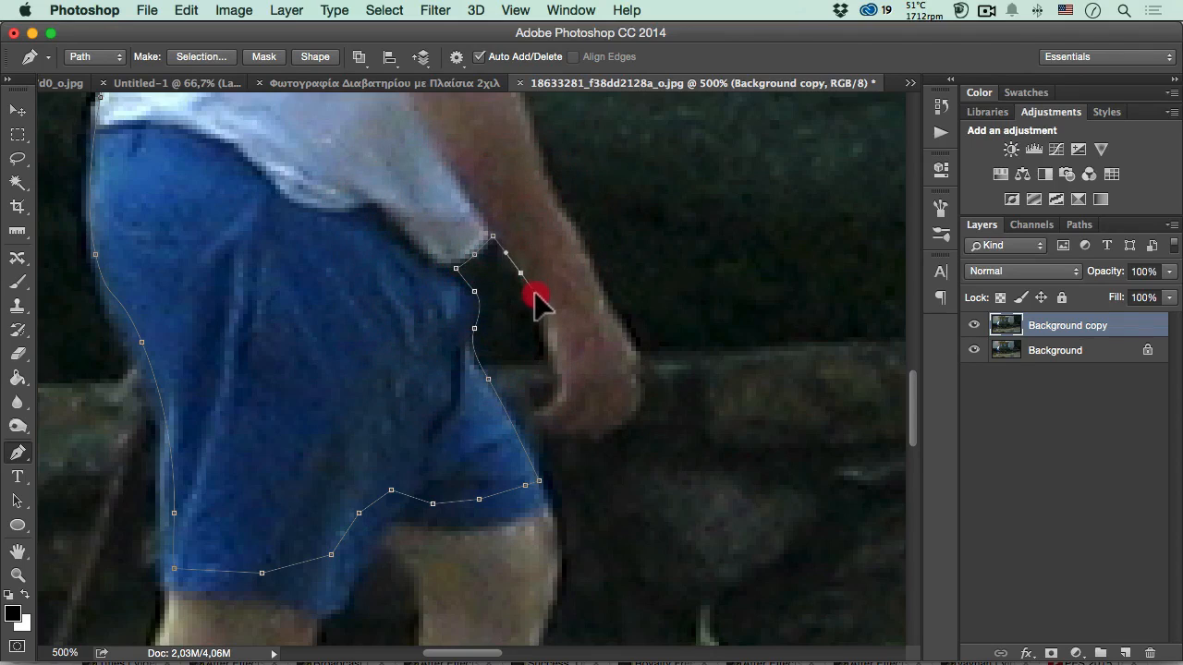
{"action": "left_click", "coordinate": [536, 296]}
{"action": "left_click_drag", "start_coordinate": [548, 346], "coordinate": [562, 430]}
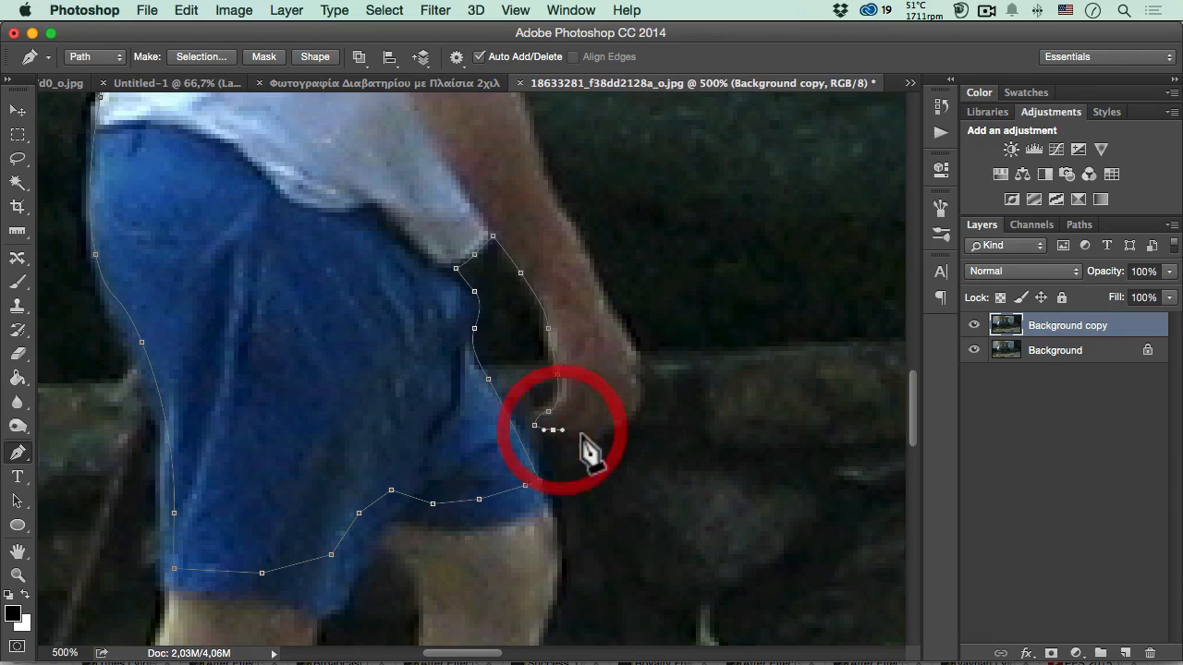
{"action": "left_click", "coordinate": [582, 433]}
{"action": "left_click", "coordinate": [603, 438]}
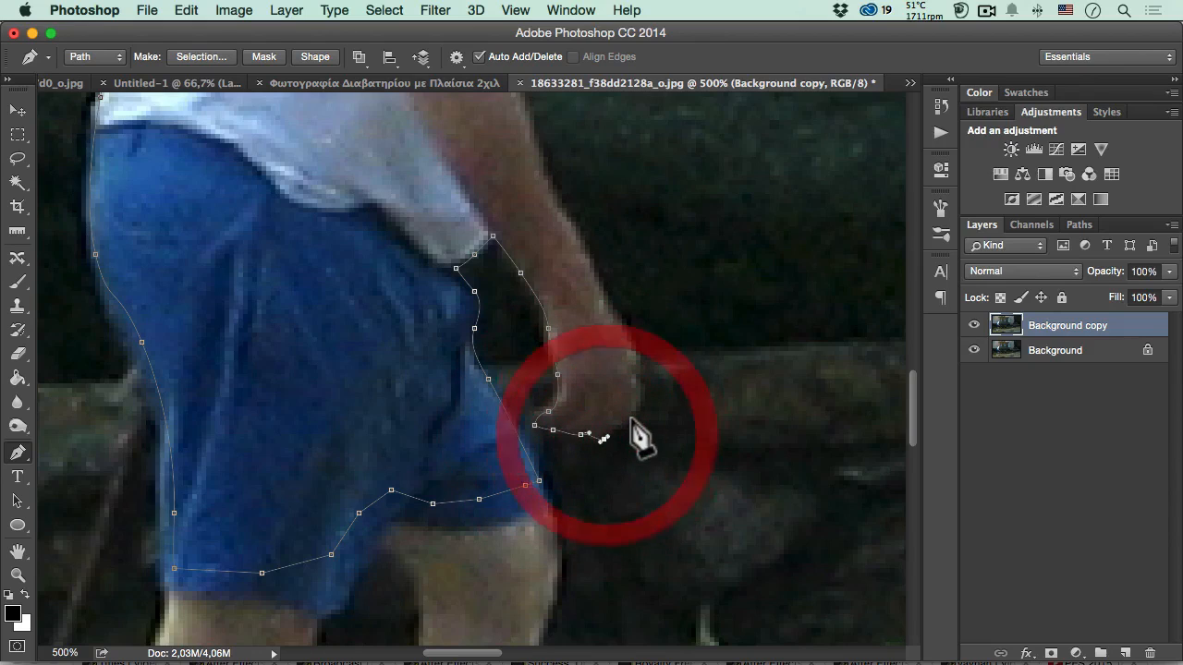
{"action": "left_click_drag", "start_coordinate": [632, 416], "coordinate": [640, 406]}
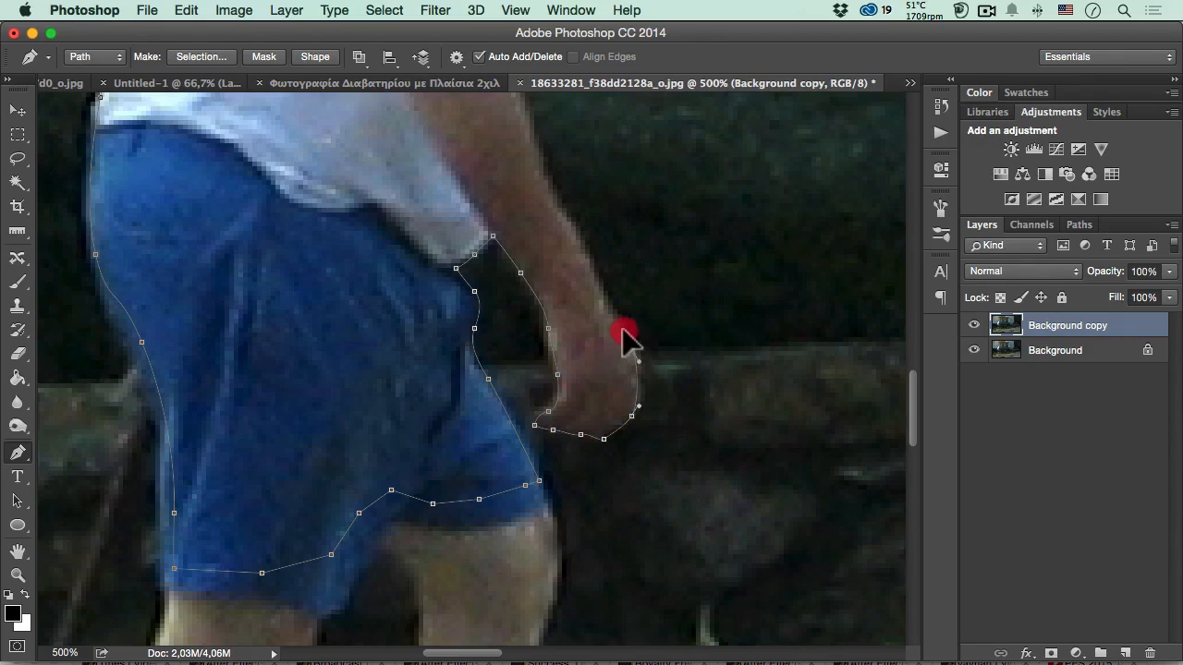
- Trace the outer edge of the arm from the knuckles up to the elbow
{"action": "left_click_drag", "start_coordinate": [617, 325], "coordinate": [616, 319]}
{"action": "key", "text": "space"}
{"action": "left_click_drag", "start_coordinate": [561, 290], "coordinate": [599, 412]}
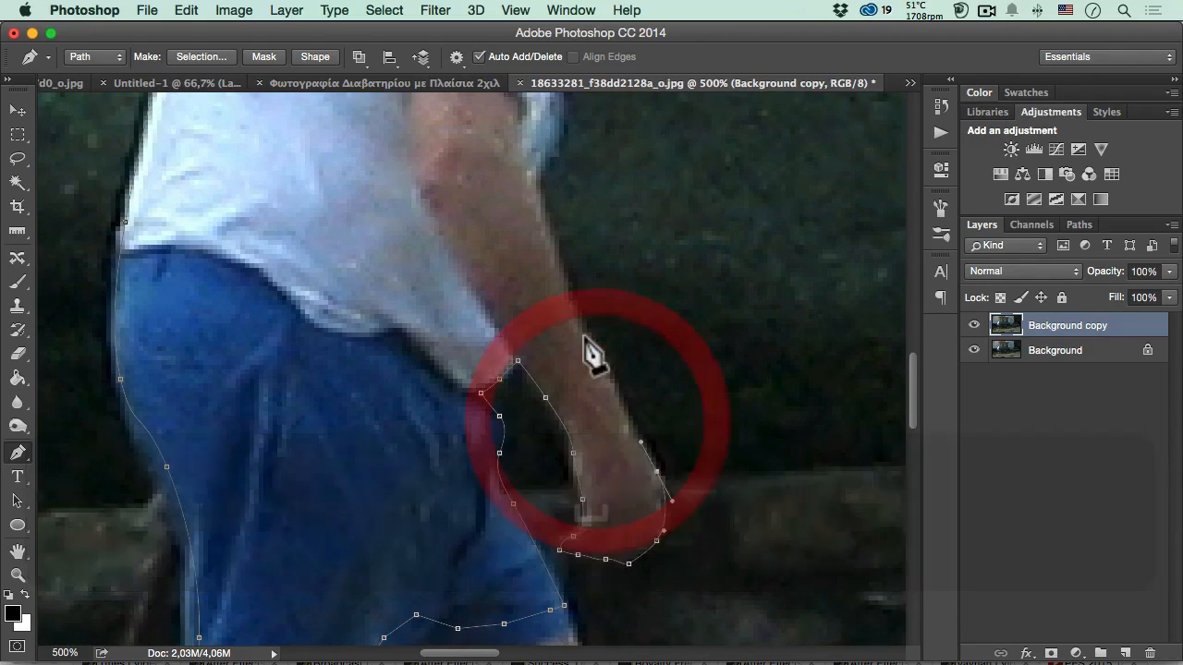
{"action": "left_click", "coordinate": [541, 226]}
{"action": "key", "text": "space"}
{"action": "left_click_drag", "start_coordinate": [520, 216], "coordinate": [488, 394]}
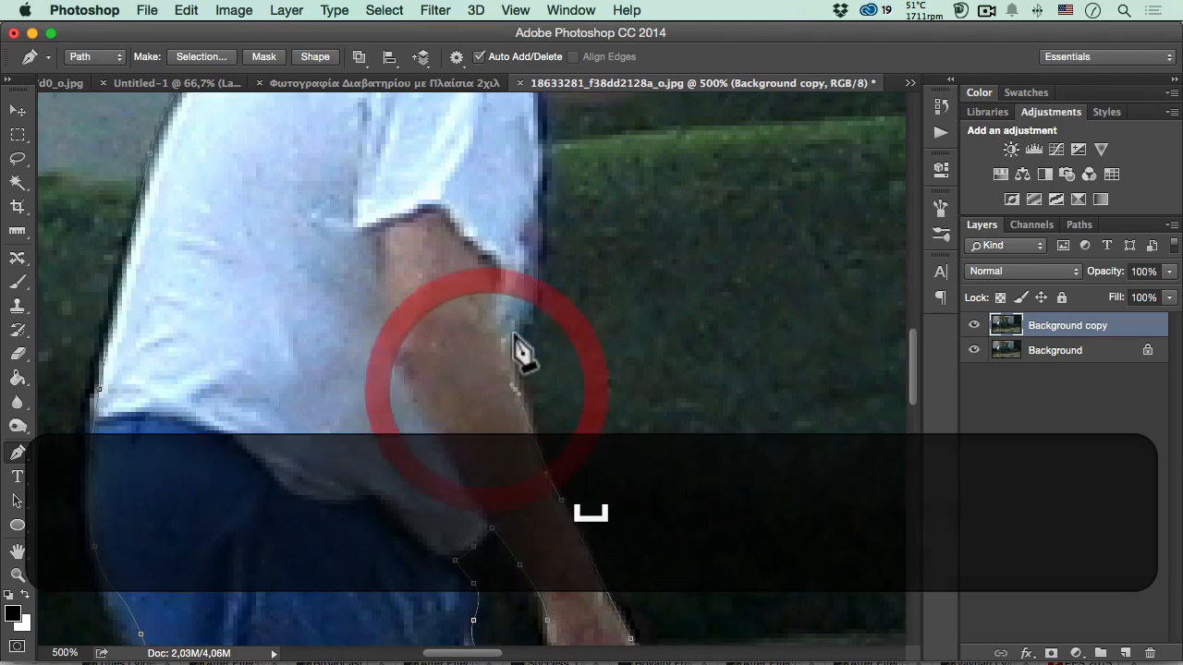
- Continue the path from the elbow up the front edge of the white shirt towards the chin
{"action": "left_click_drag", "start_coordinate": [511, 339], "coordinate": [521, 311]}
{"action": "key", "text": "space"}
{"action": "left_click_drag", "start_coordinate": [504, 308], "coordinate": [439, 428]}
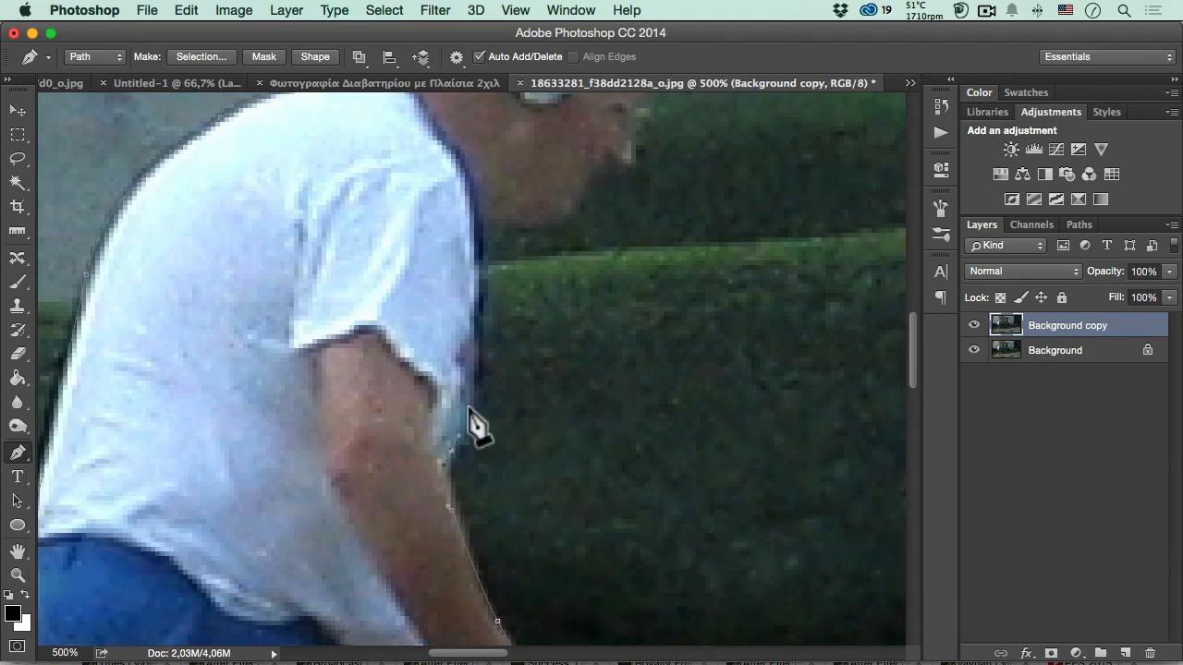
{"action": "left_click_drag", "start_coordinate": [470, 388], "coordinate": [442, 453]}
{"action": "key", "text": "space"}
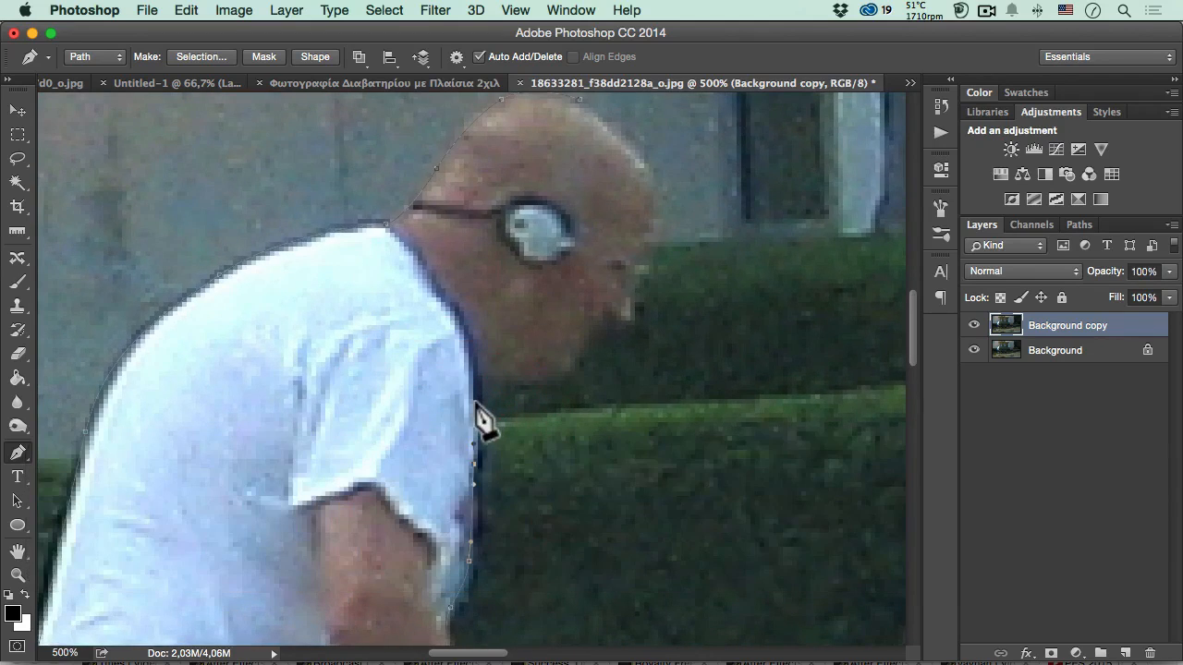
- Trace the path from the shirt collar along the jaw and chin up to the mouth
{"action": "left_click_drag", "start_coordinate": [470, 388], "coordinate": [527, 379]}
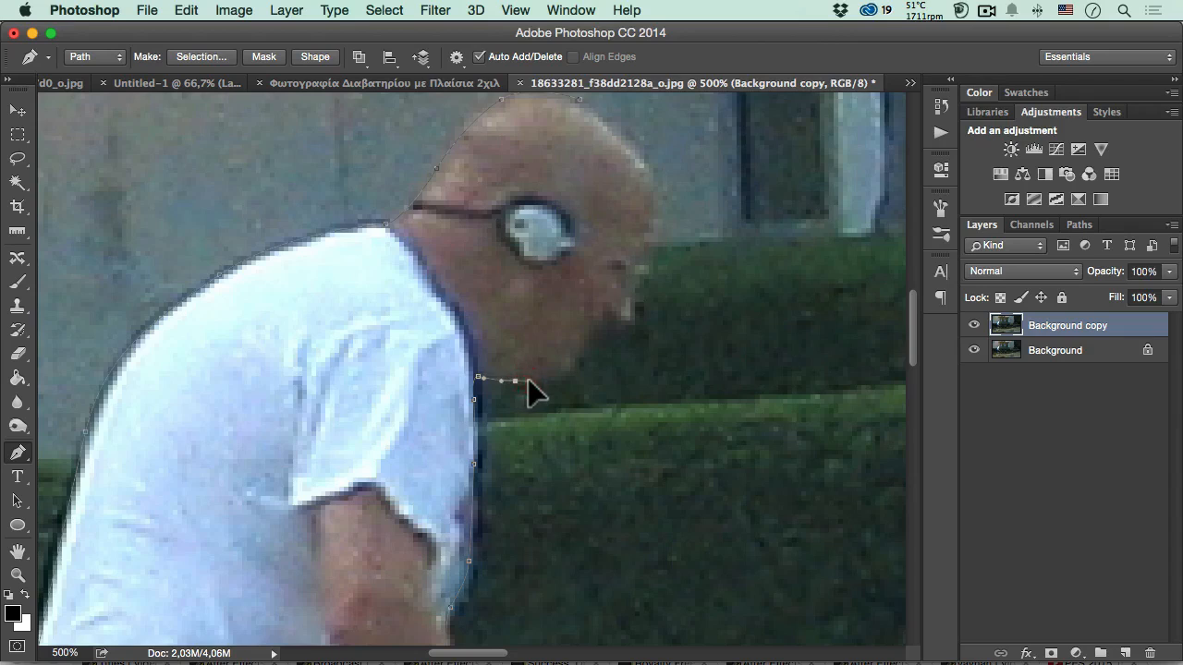
{"action": "left_click", "coordinate": [559, 377]}
{"action": "left_click", "coordinate": [570, 362]}
{"action": "left_click", "coordinate": [576, 348]}
{"action": "key", "text": "super"}
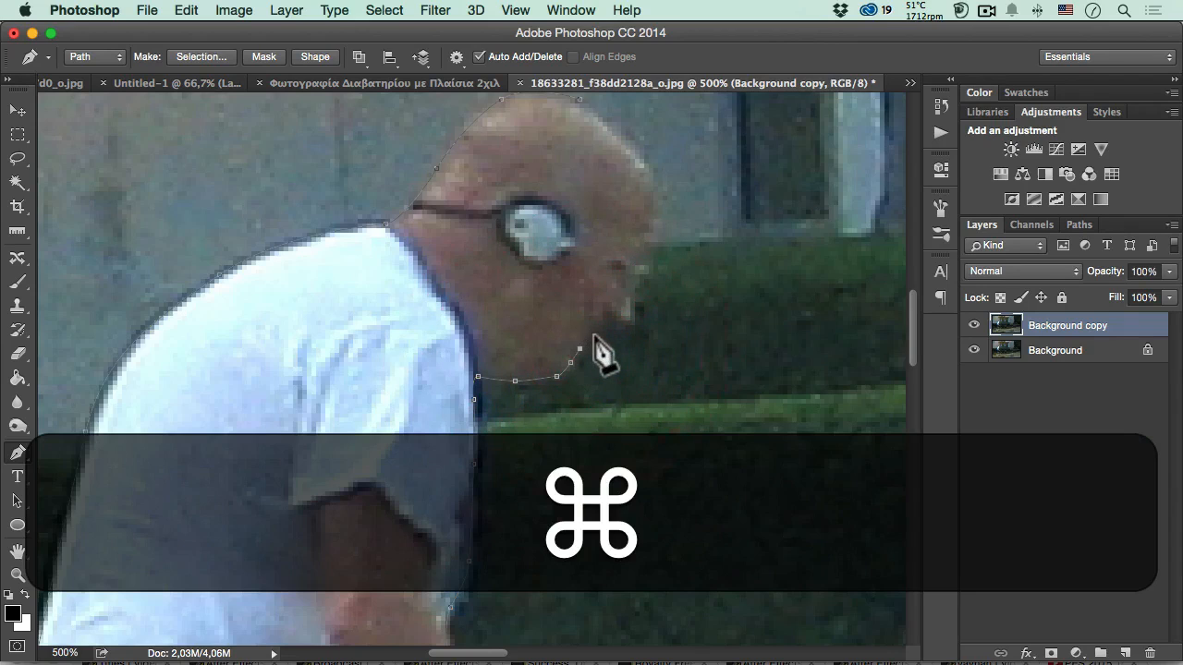
{"action": "left_click", "coordinate": [594, 334]}
{"action": "left_click", "coordinate": [608, 320]}
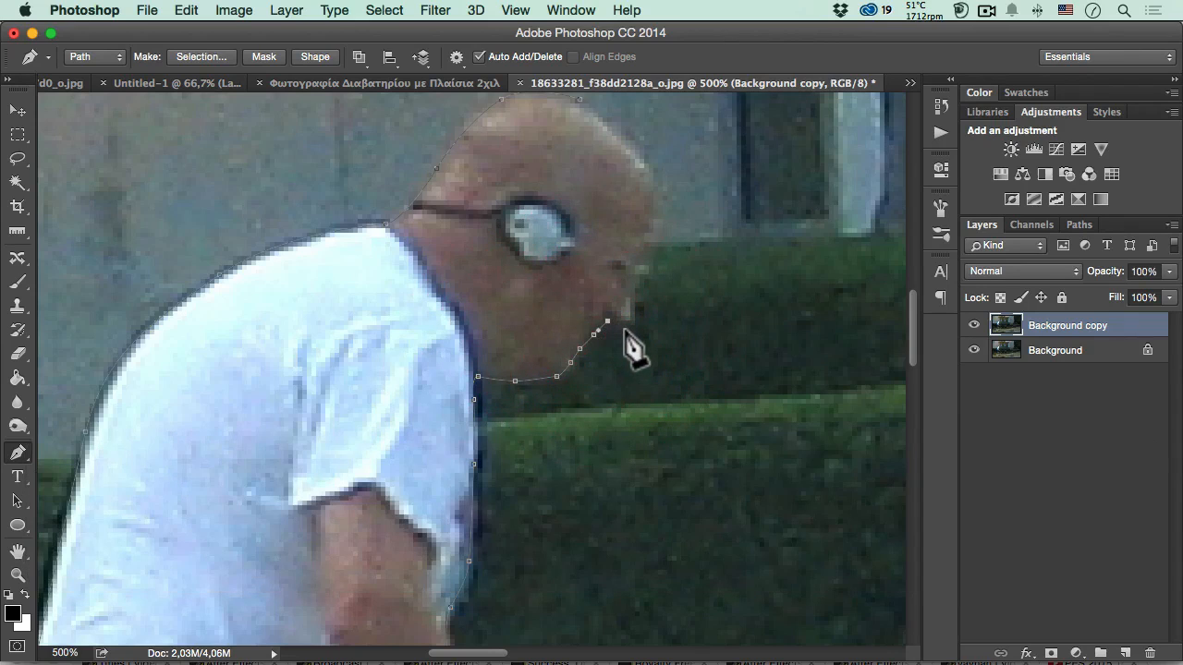
- Trace the nose, brow and forehead, and close the path at its starting point on the crown
{"action": "left_click_drag", "start_coordinate": [634, 310], "coordinate": [546, 351]}
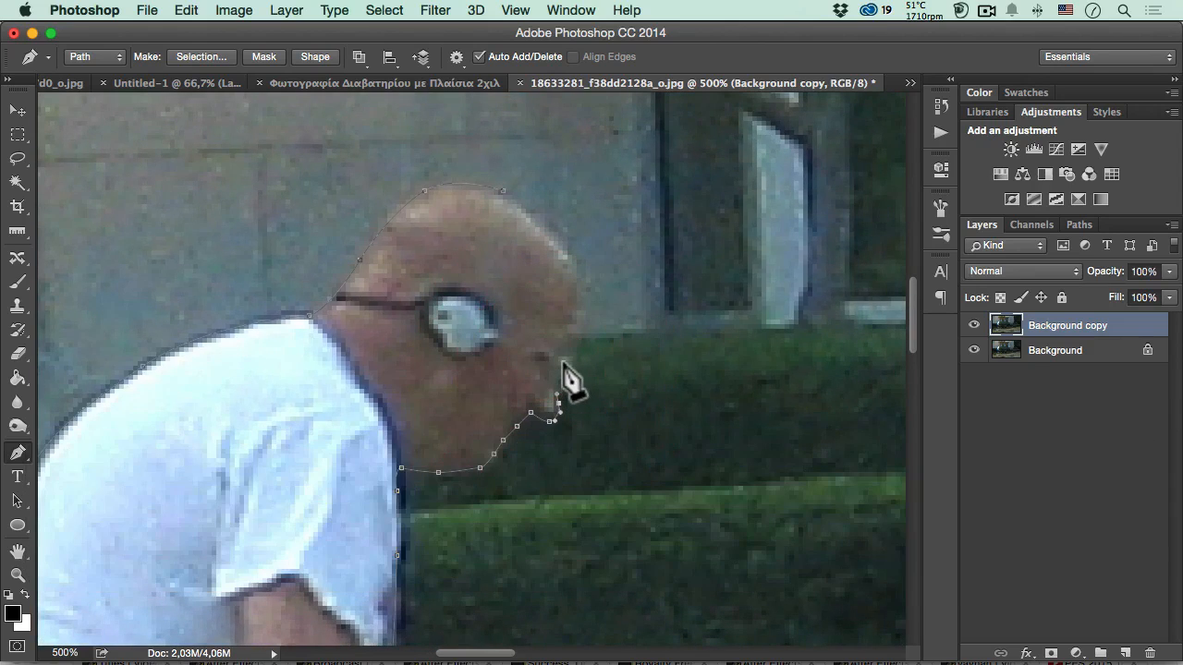
{"action": "left_click", "coordinate": [567, 339]}
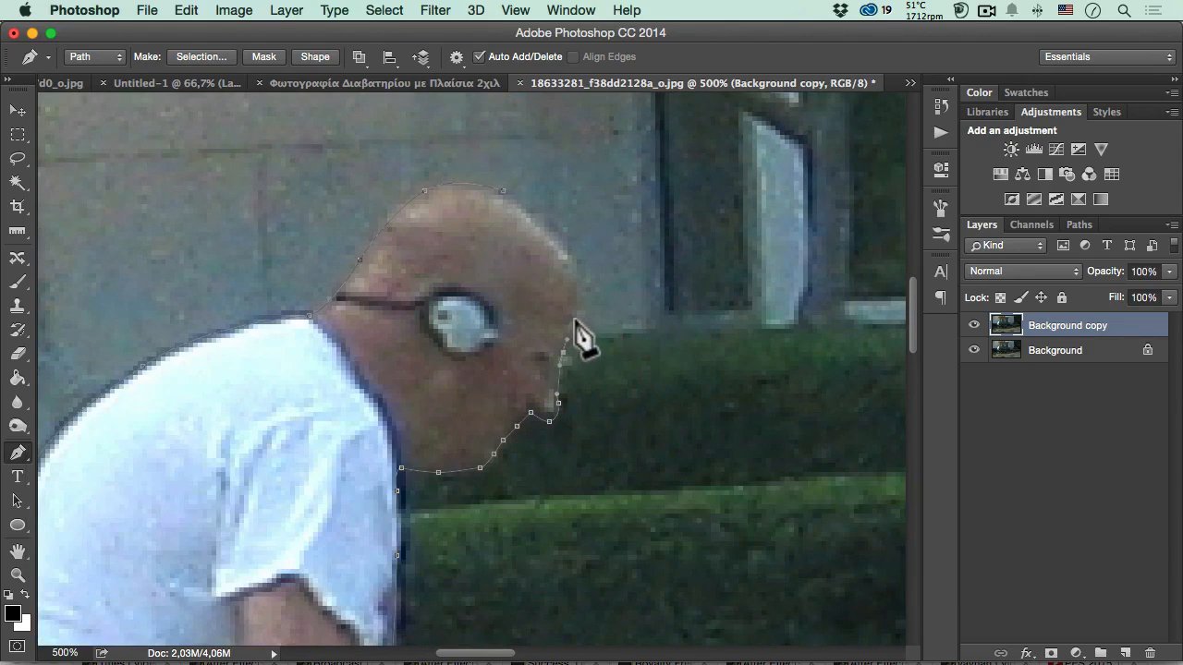
{"action": "left_click", "coordinate": [580, 315]}
{"action": "key", "text": "super"}
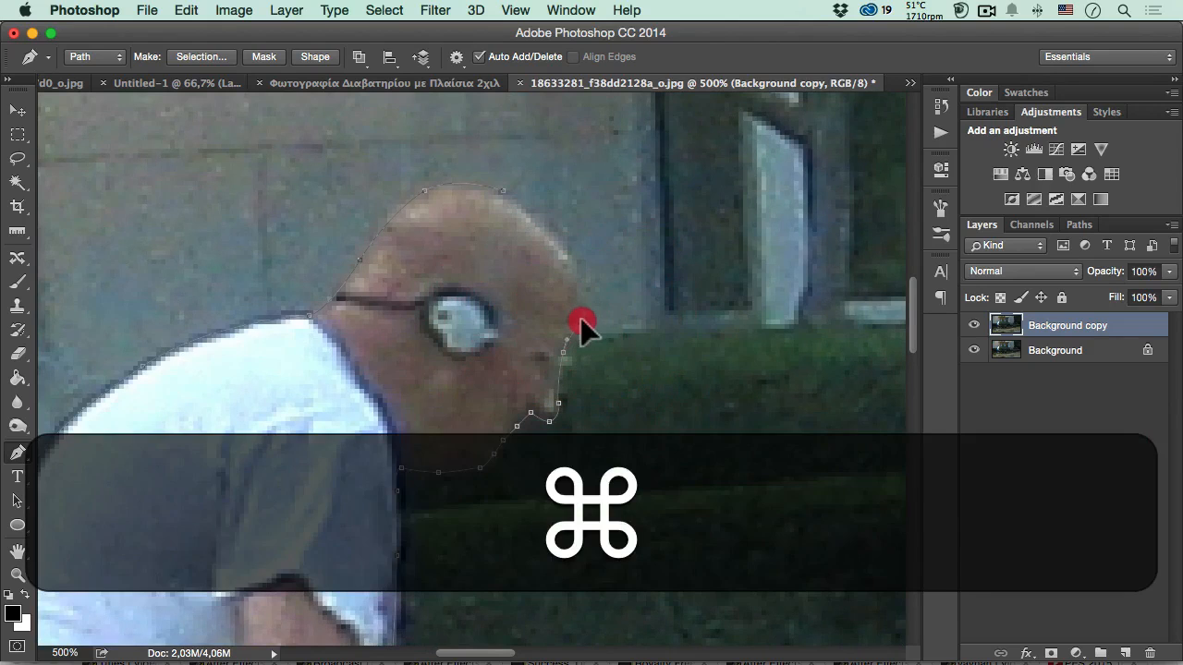
{"action": "left_click_drag", "start_coordinate": [566, 255], "coordinate": [545, 232]}
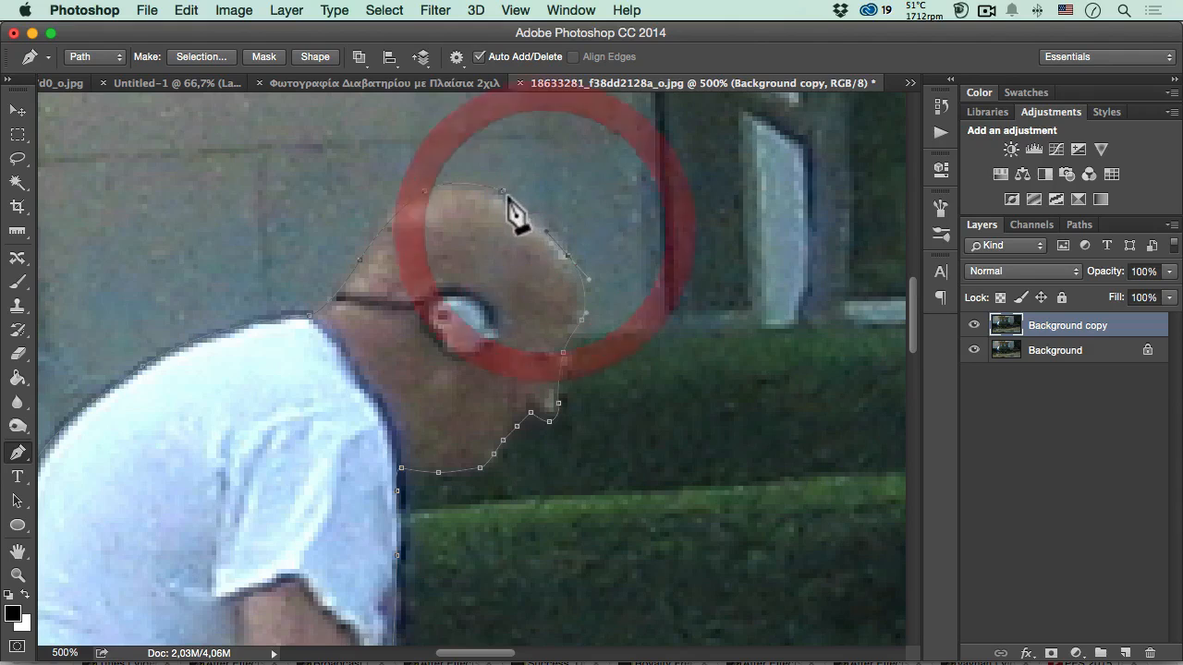
{"action": "left_click", "coordinate": [502, 191]}
- Load the finished Work Path as a selection around the man's upper body and shorts
{"action": "key", "text": "alt+space"}
{"action": "left_click", "coordinate": [481, 319], "text": "alt"}
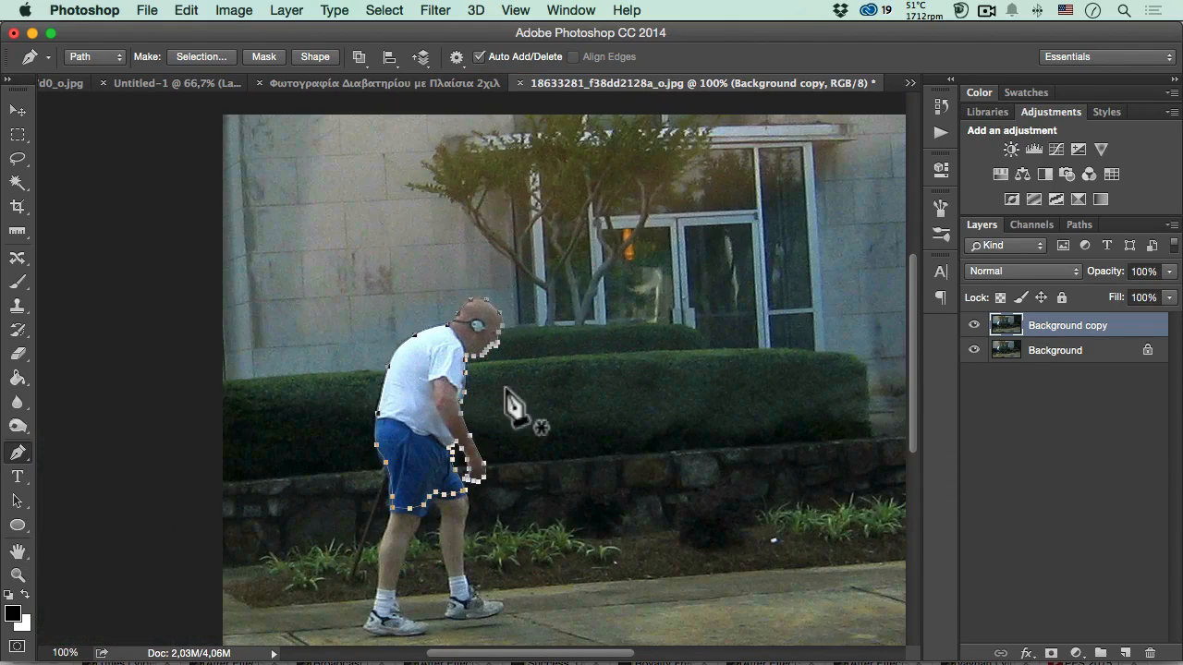
{"action": "left_click", "coordinate": [1072, 226]}
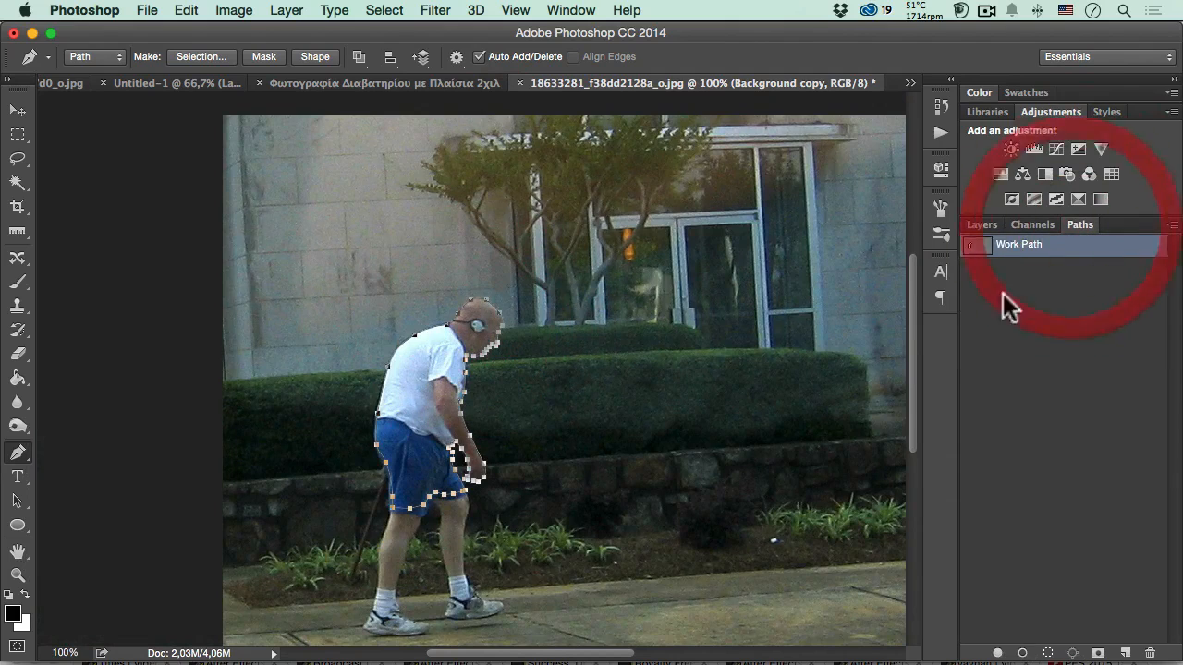
{"action": "left_click", "coordinate": [971, 248], "text": "super"}
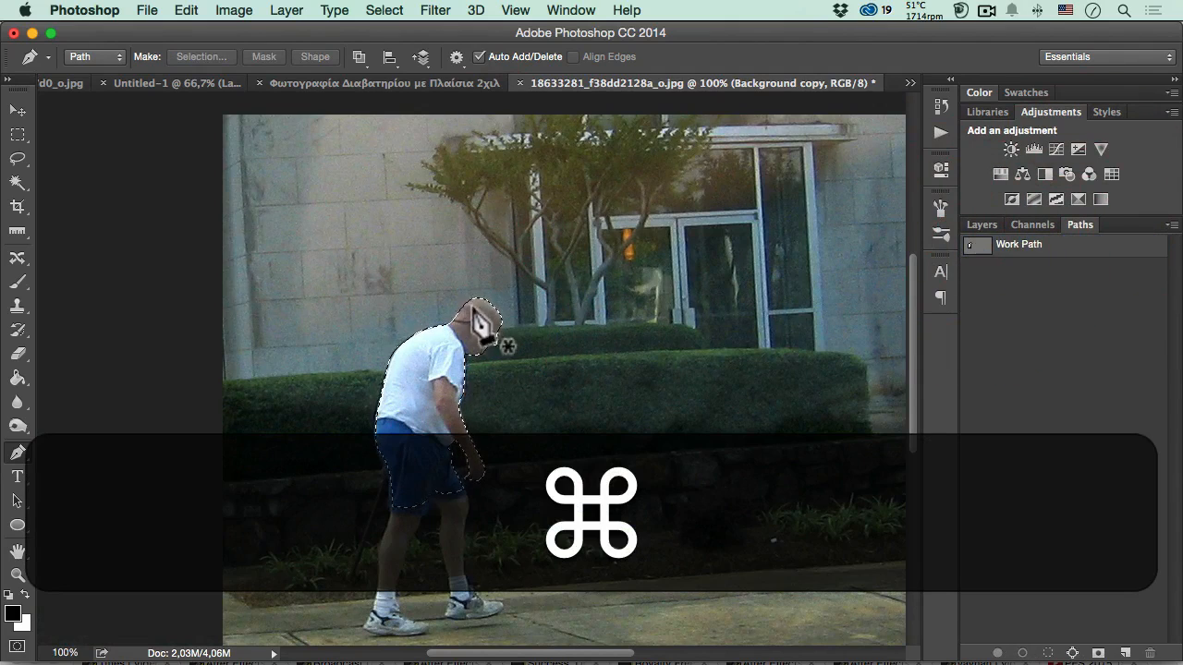
{"action": "left_click", "coordinate": [977, 247], "text": "super"}
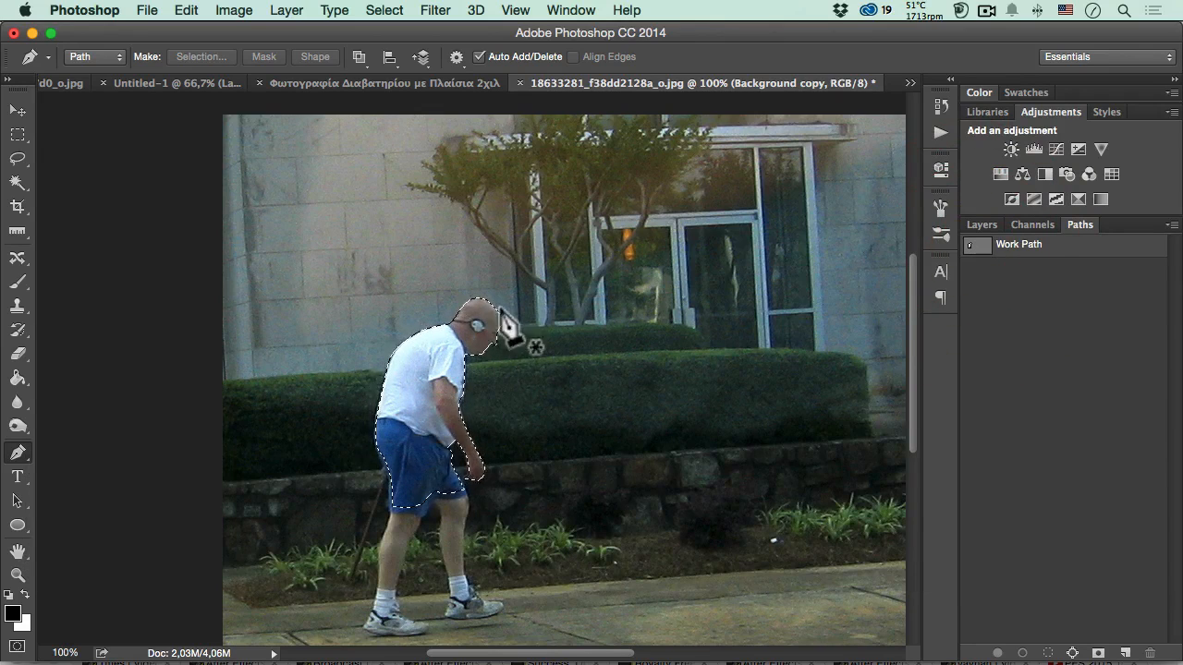
- Copy the selected upper body from the Background copy layer to a new layer with Layer Via Copy
{"action": "left_click", "coordinate": [977, 225]}
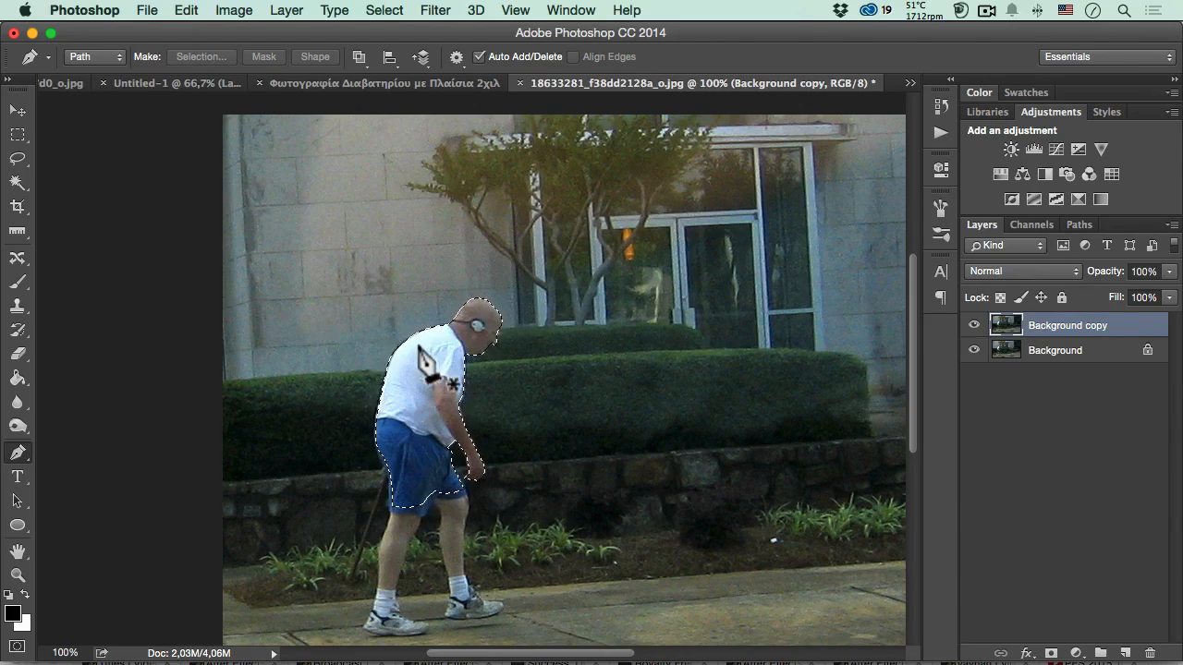
{"action": "left_click", "coordinate": [18, 135]}
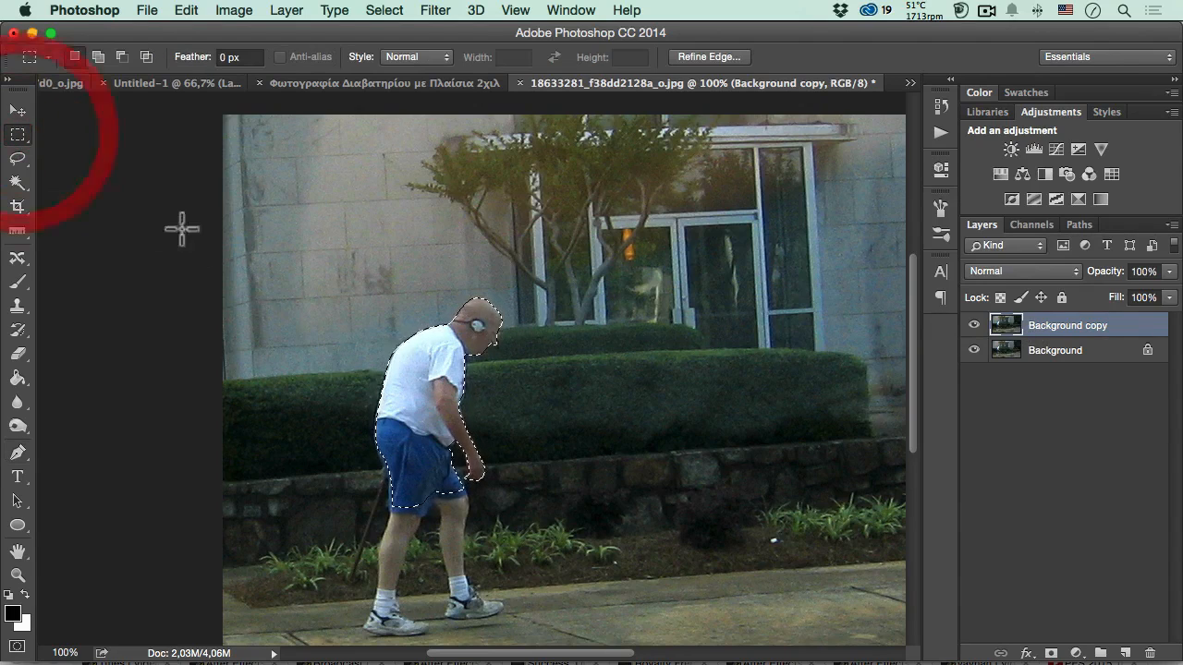
{"action": "right_click", "coordinate": [419, 365]}
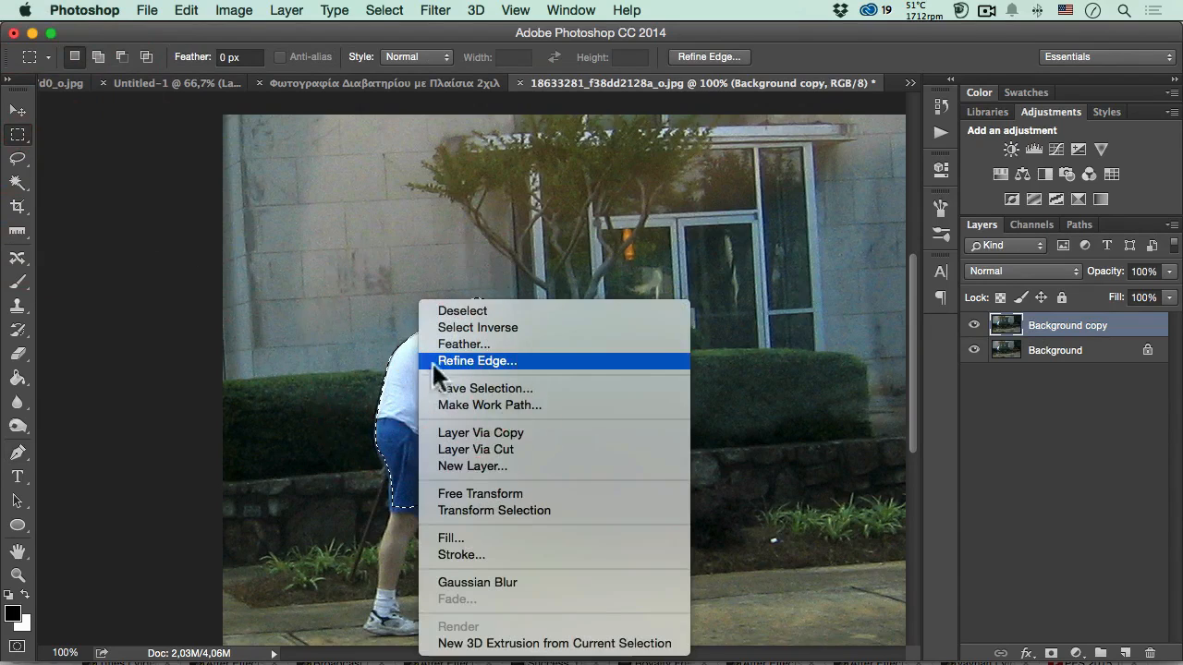
{"action": "left_click", "coordinate": [485, 432]}
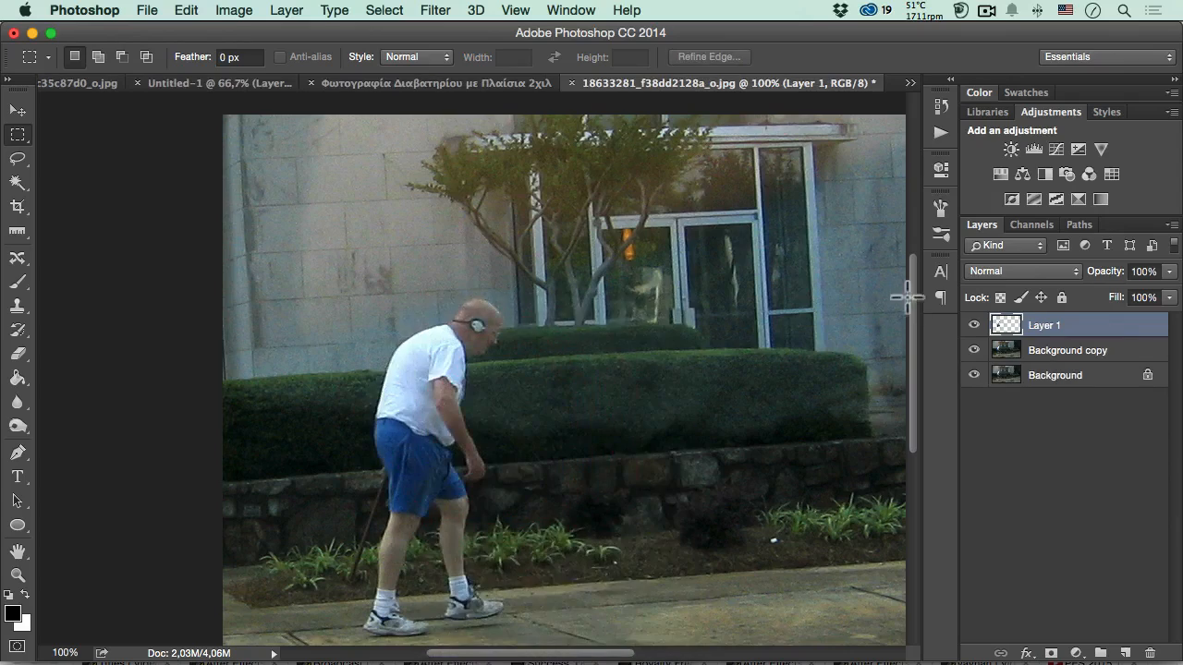
- Show Layer 1 alone to check the cutout, and restore the visibility of the other layers
{"action": "left_click", "coordinate": [974, 326], "text": "alt"}
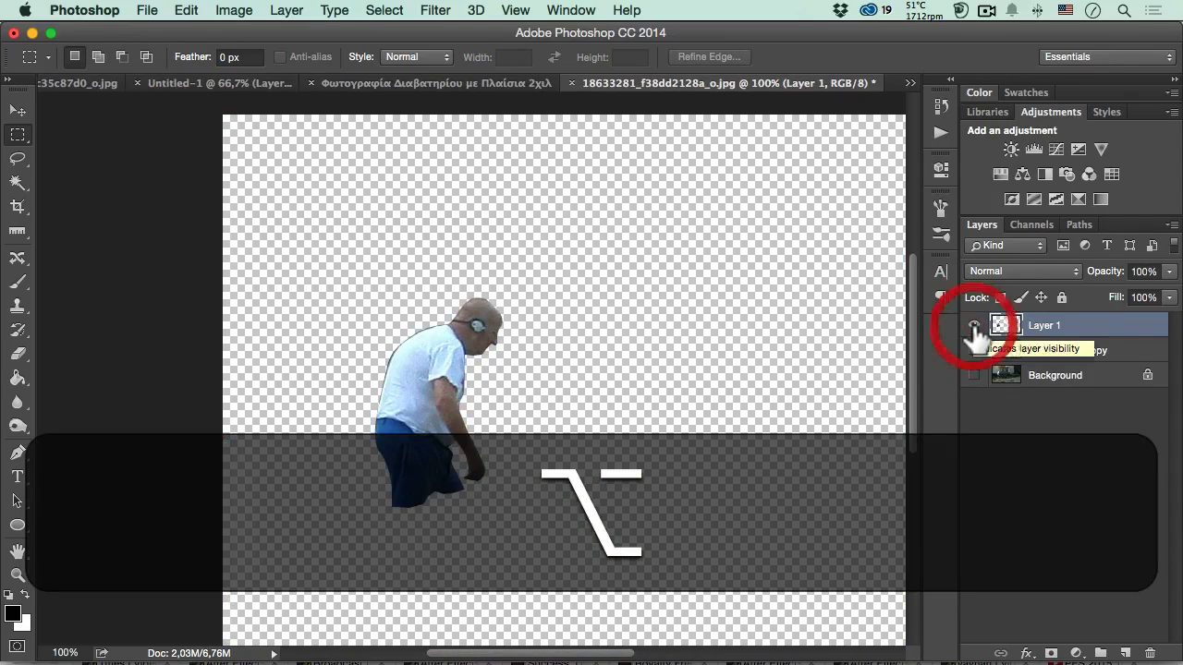
{"action": "left_click", "coordinate": [974, 326], "text": "alt"}
{"action": "left_click", "coordinate": [974, 326], "text": "alt"}
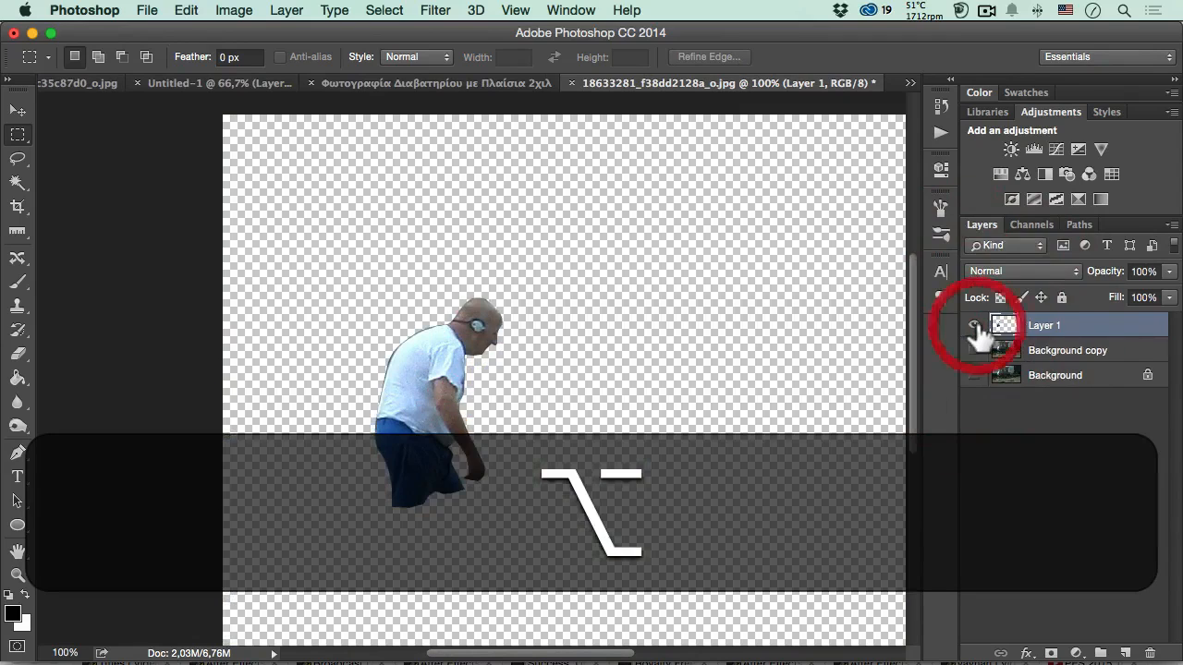
{"action": "left_click", "coordinate": [974, 326], "text": "alt"}
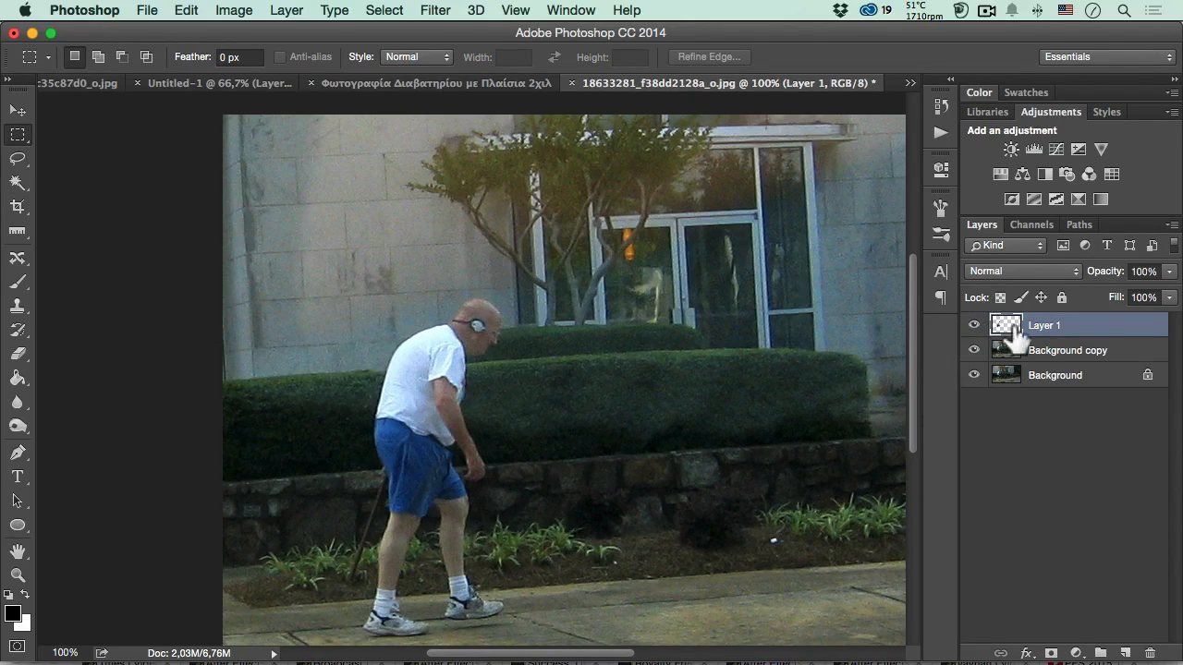
- Load the outline of Layer 1 as a selection and make the Background copy layer active
{"action": "key", "text": "super"}
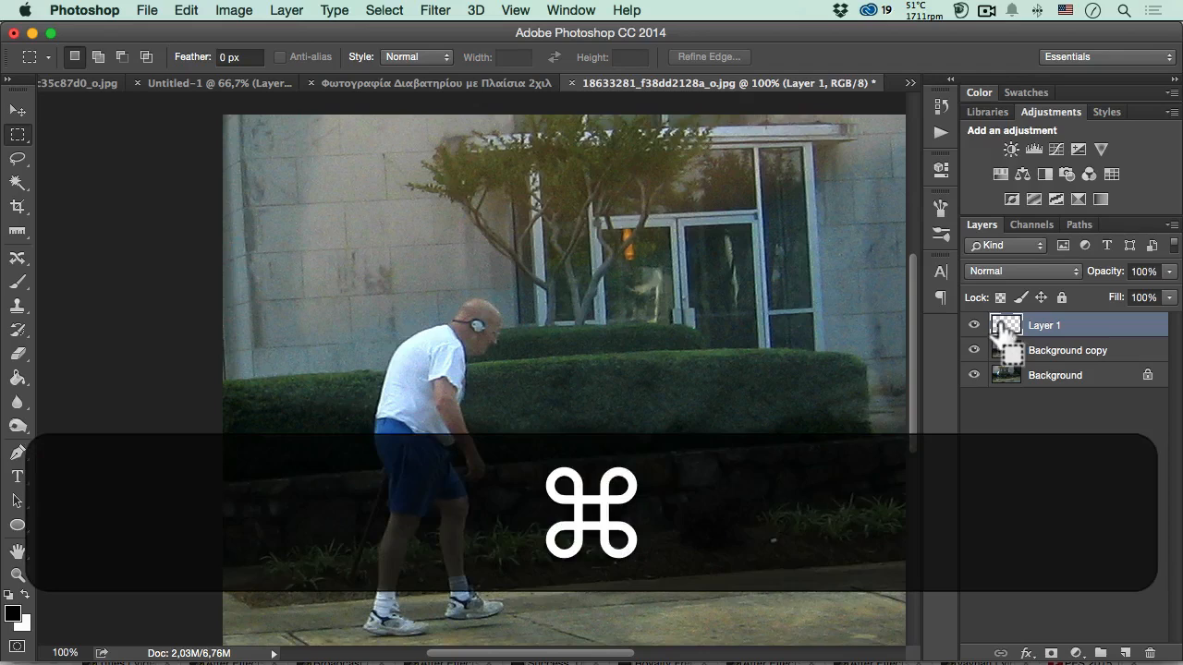
{"action": "left_click", "coordinate": [1005, 325], "text": "super"}
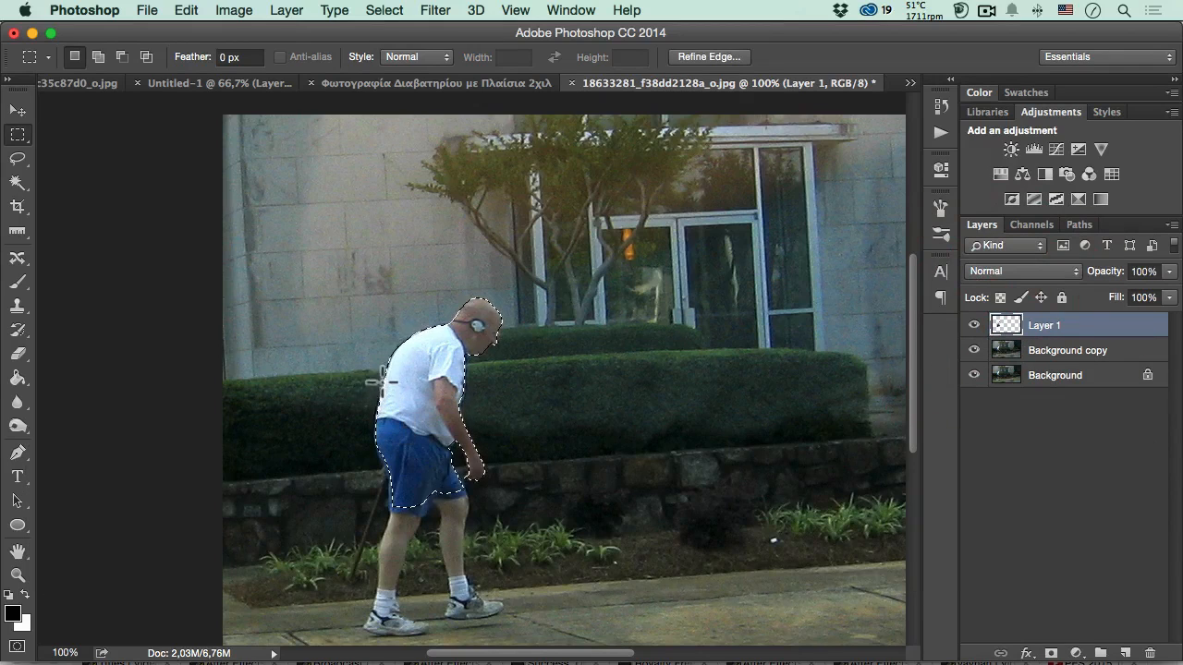
{"action": "left_click", "coordinate": [1035, 352]}
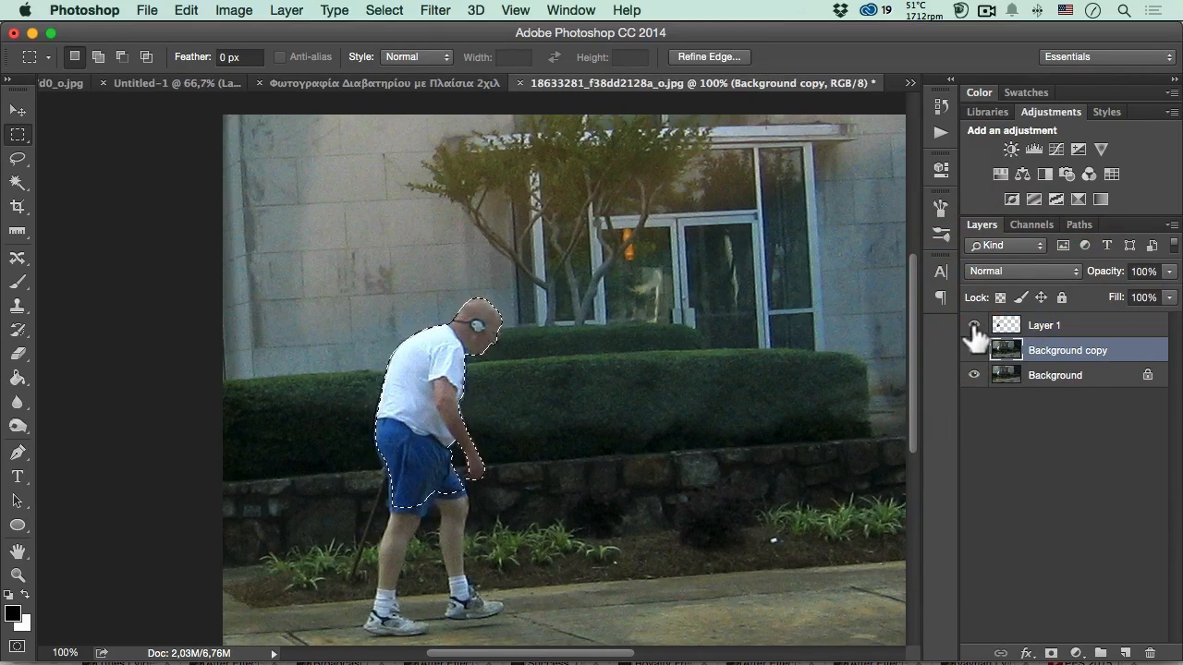
- Hide Layer 1 and rename it Person
{"action": "left_click", "coordinate": [974, 326]}
{"action": "double_click", "coordinate": [1047, 329]}
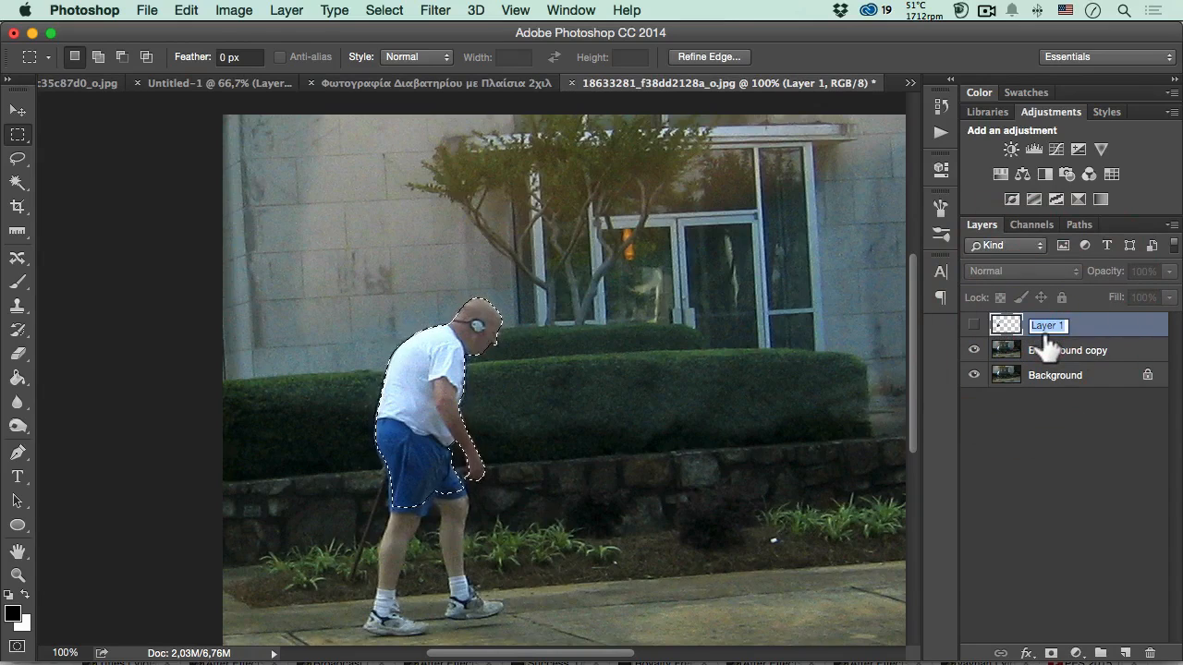
{"action": "type", "text": "Person"}
{"action": "key", "text": "Return"}
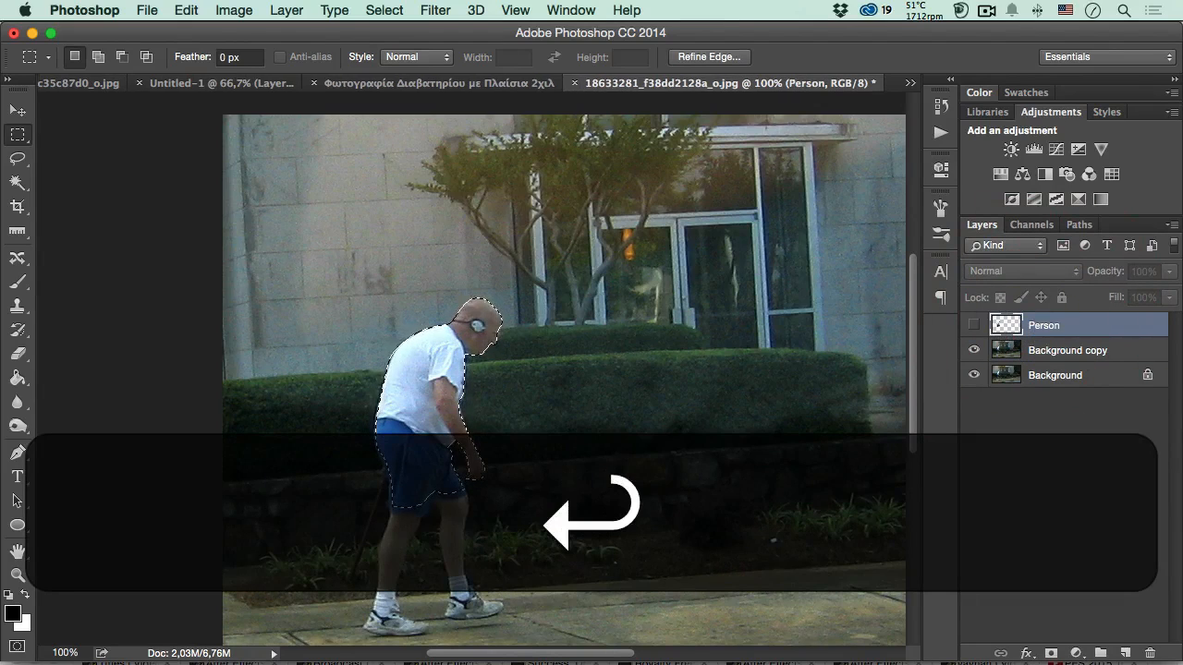
- Hide the Background layer, delete the selected upper body from the Background copy layer, and deselect
{"action": "left_click", "coordinate": [1041, 354]}
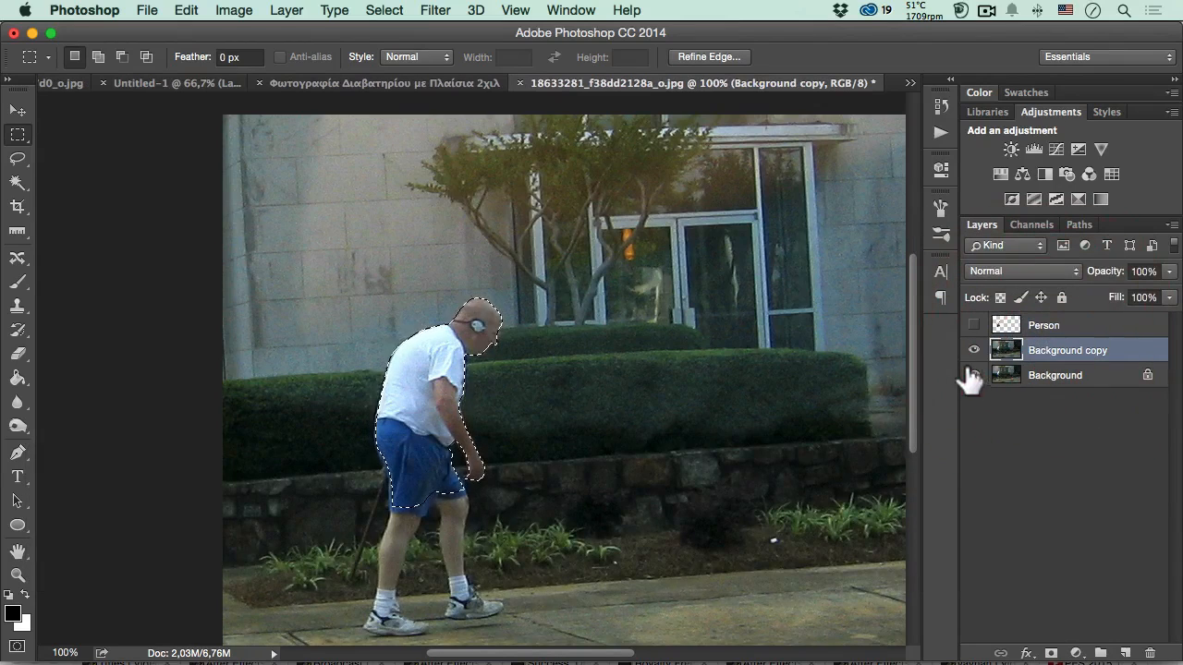
{"action": "left_click", "coordinate": [974, 375]}
{"action": "key", "text": "BackSpace"}
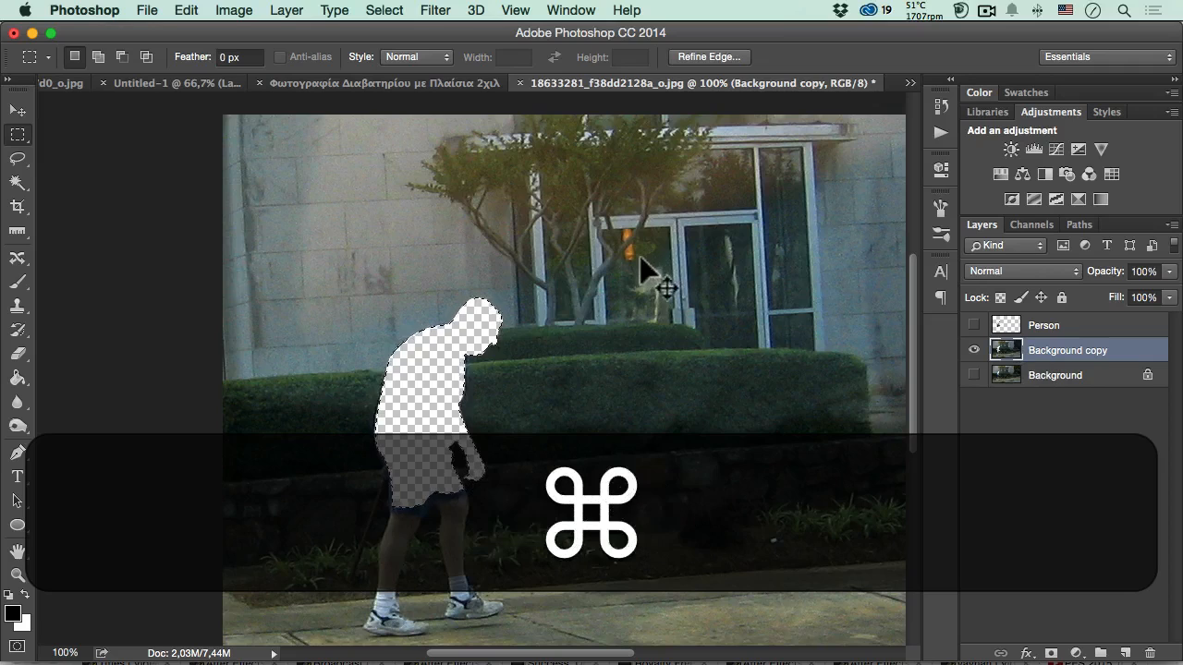
{"action": "key", "text": "super+d"}
- Add a new layer above Background copy and name it Patch
{"action": "key", "text": "super+plus"}
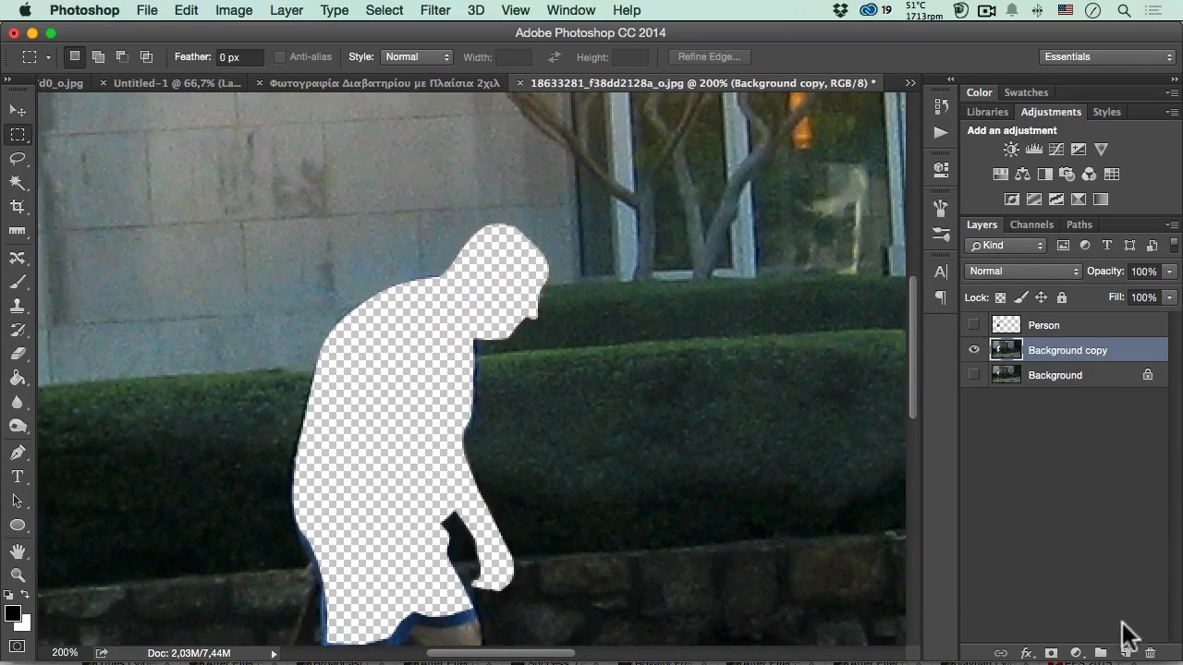
{"action": "left_click", "coordinate": [1123, 652]}
{"action": "double_click", "coordinate": [1042, 351]}
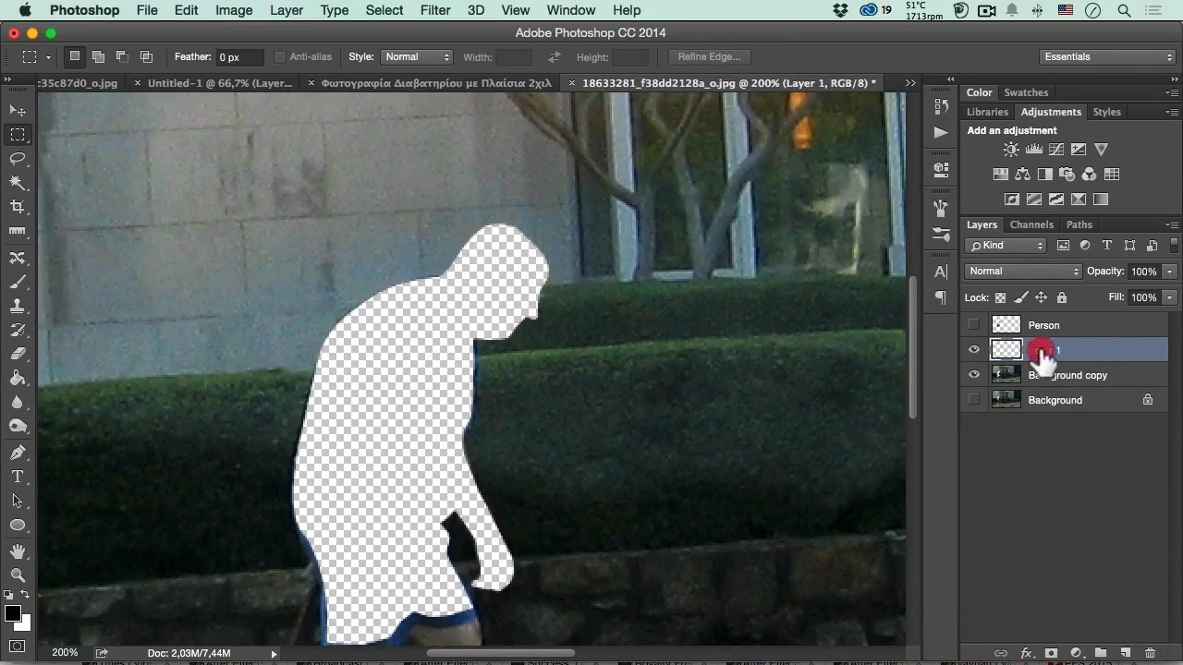
{"action": "type", "text": "Pa"}
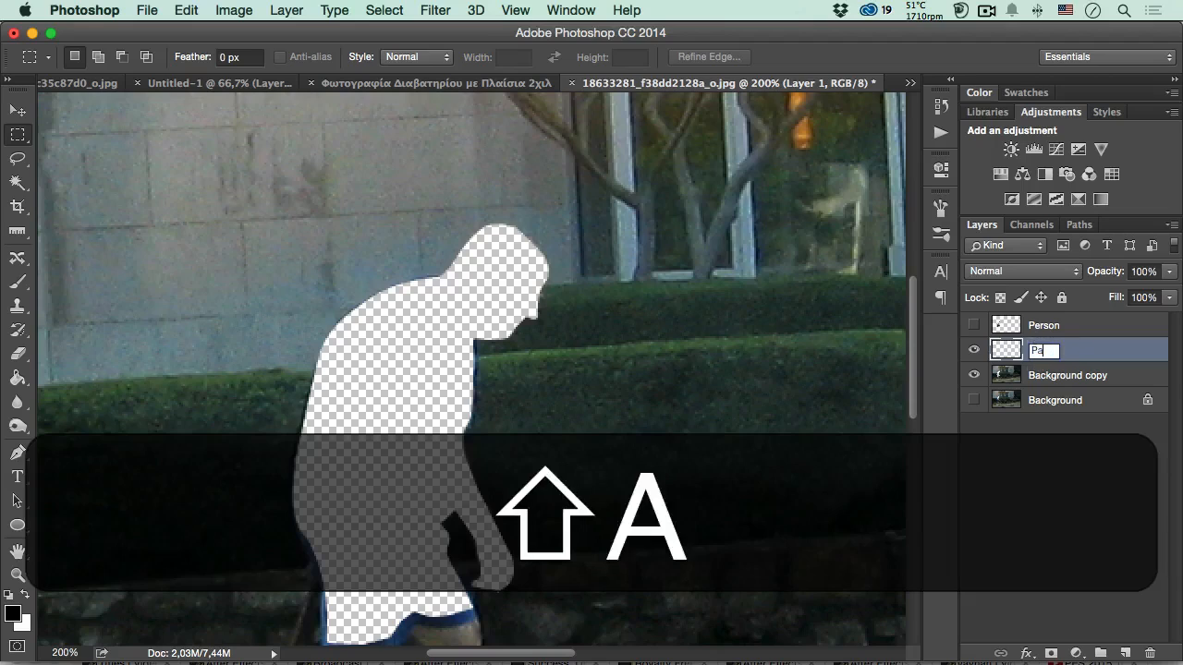
{"action": "type", "text": "tch"}
{"action": "key", "text": "Return"}
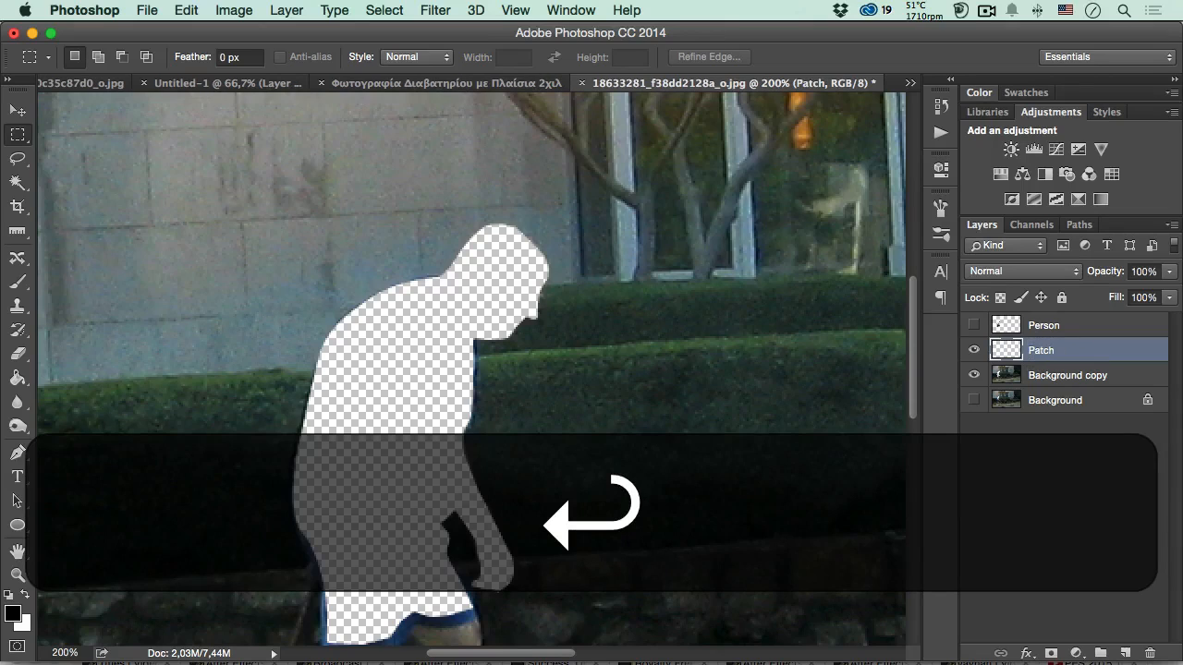
- Test the Clone Stamp tool on the wall beside the cutout, undo the strokes, and set the tool's opacity to 100%
{"action": "left_click", "coordinate": [18, 305]}
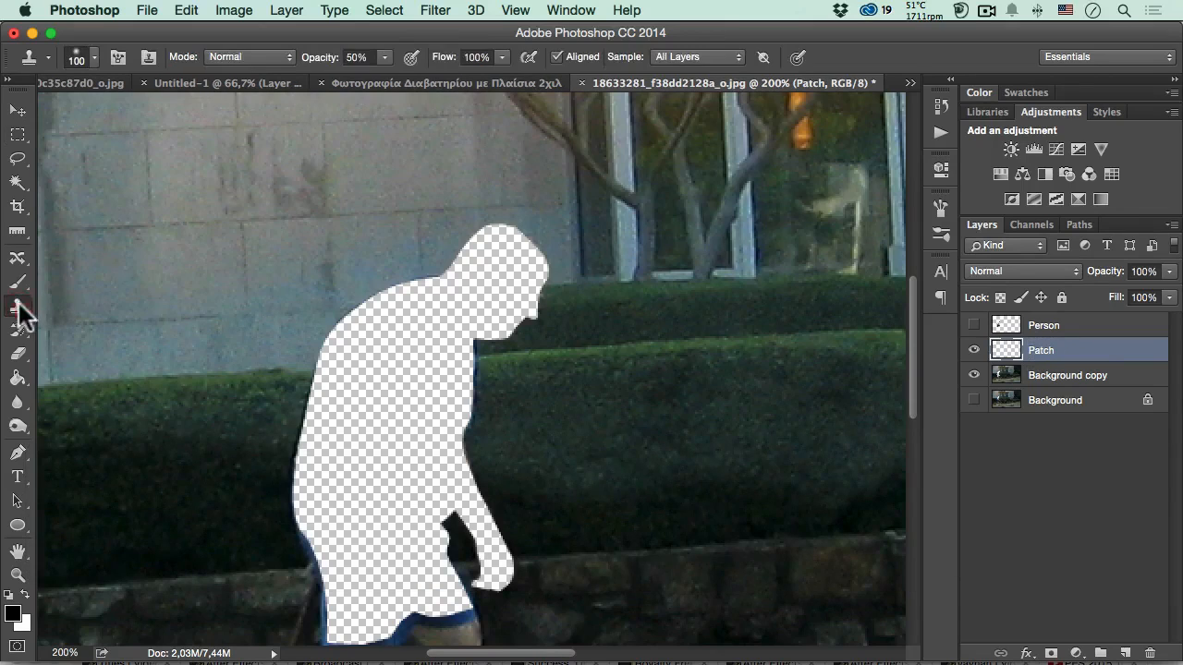
{"action": "key", "text": "space"}
{"action": "mouse_move", "coordinate": [243, 342]}
{"action": "left_mouse_down"}
{"action": "mouse_move", "coordinate": [362, 258]}
{"action": "mouse_move", "coordinate": [351, 293]}
{"action": "left_mouse_up"}
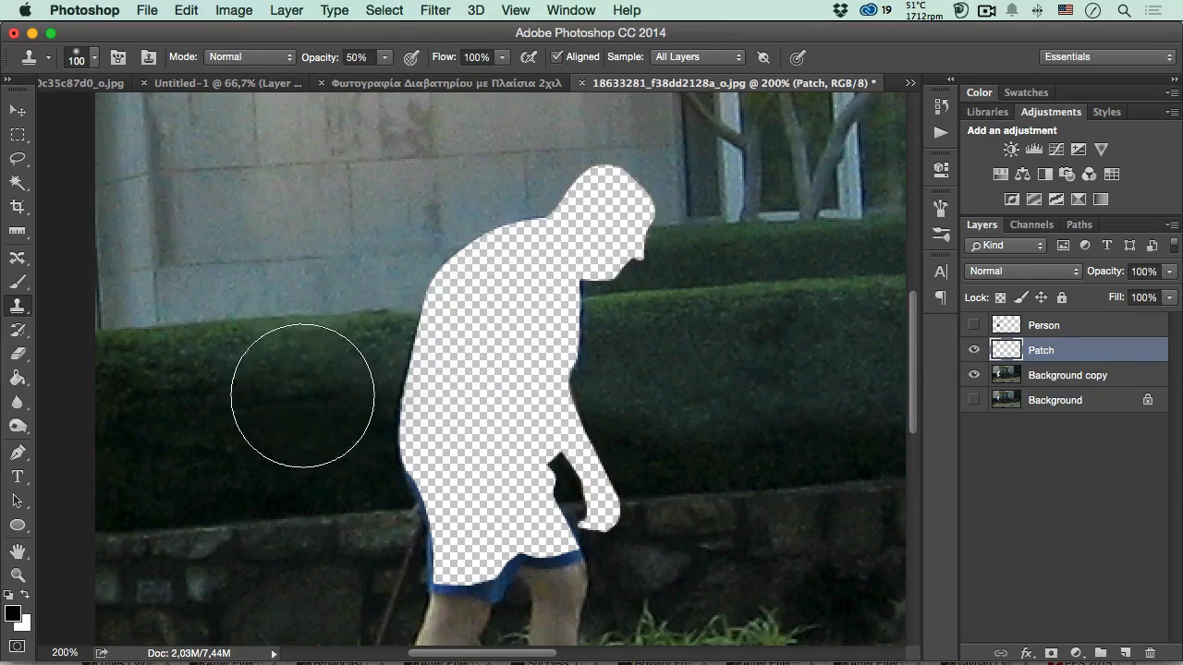
{"action": "left_click", "coordinate": [974, 325]}
{"action": "left_click", "coordinate": [974, 325]}
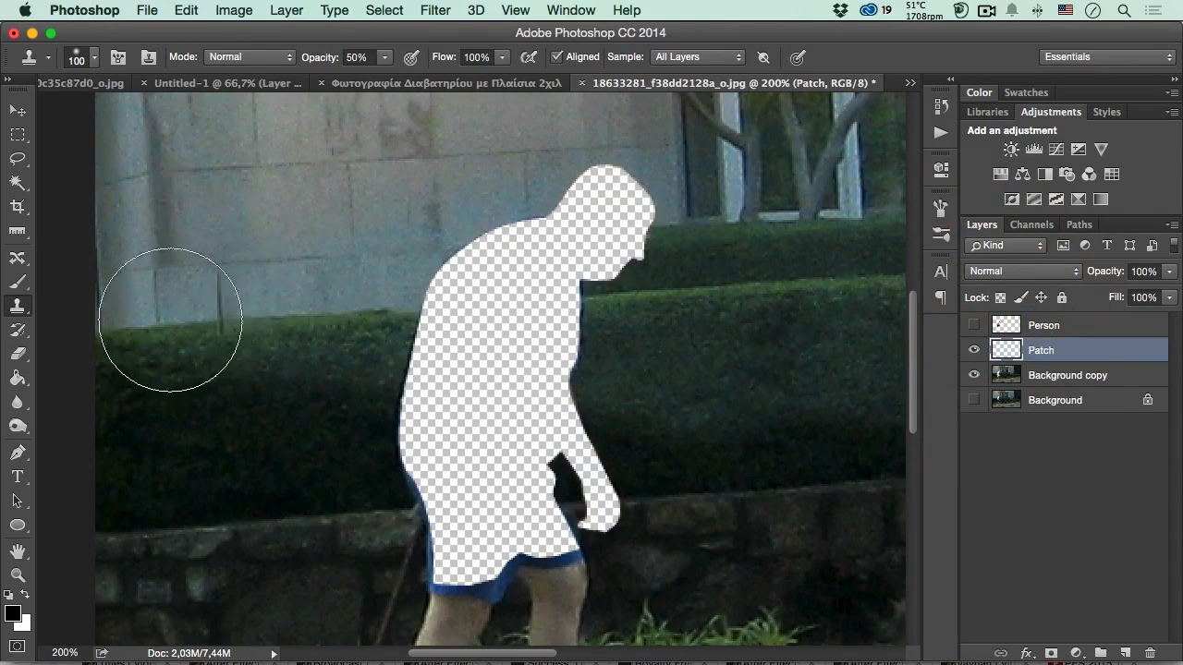
{"action": "left_click", "coordinate": [257, 289]}
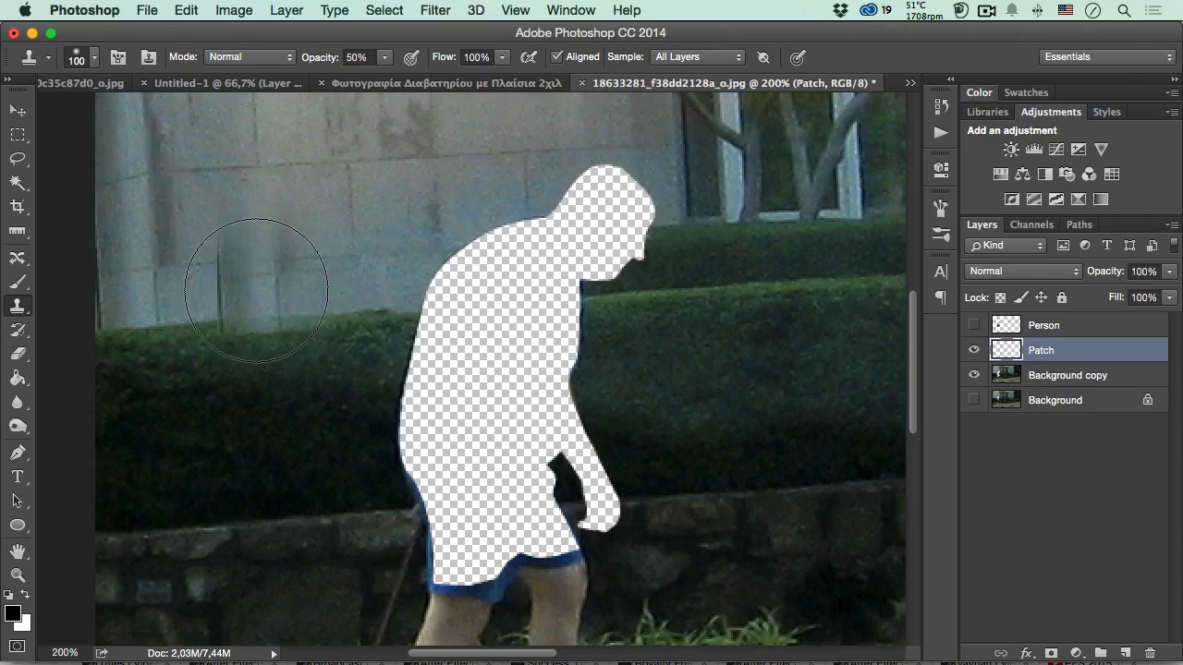
{"action": "key", "text": "super+z"}
{"action": "left_click_drag", "start_coordinate": [319, 58], "coordinate": [370, 67]}
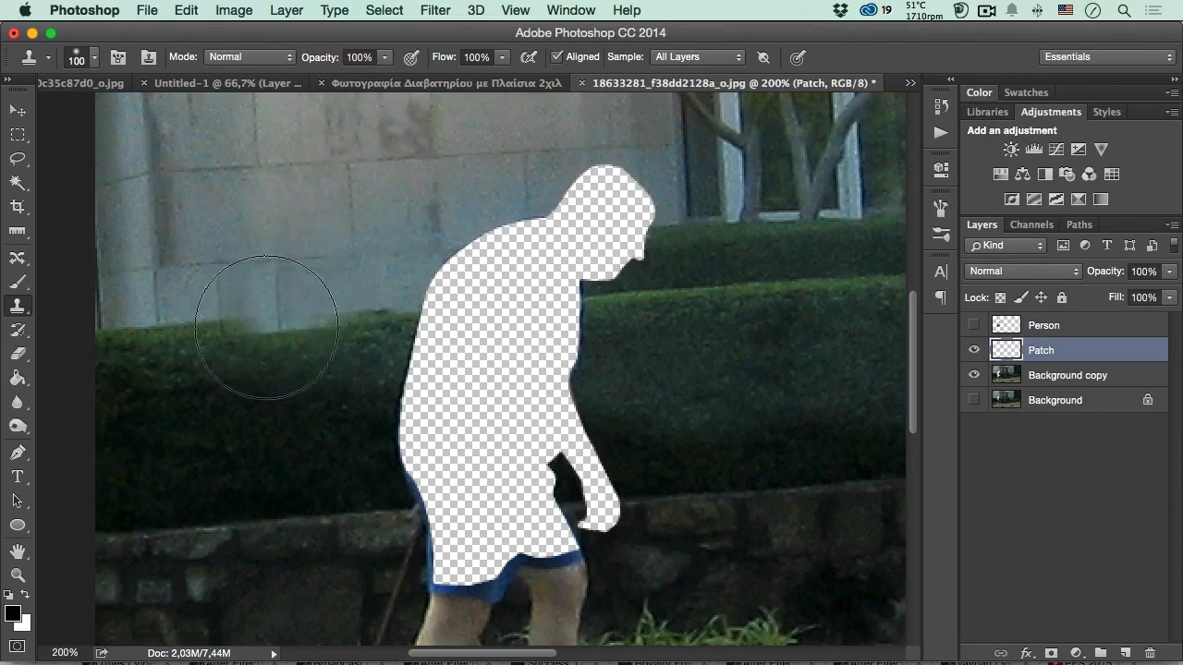
- Try sampling the hedge's top edge with the Clone Stamp and lining the clone up with the same edge further along
{"action": "left_click", "coordinate": [250, 314]}
{"action": "key", "text": "alt"}
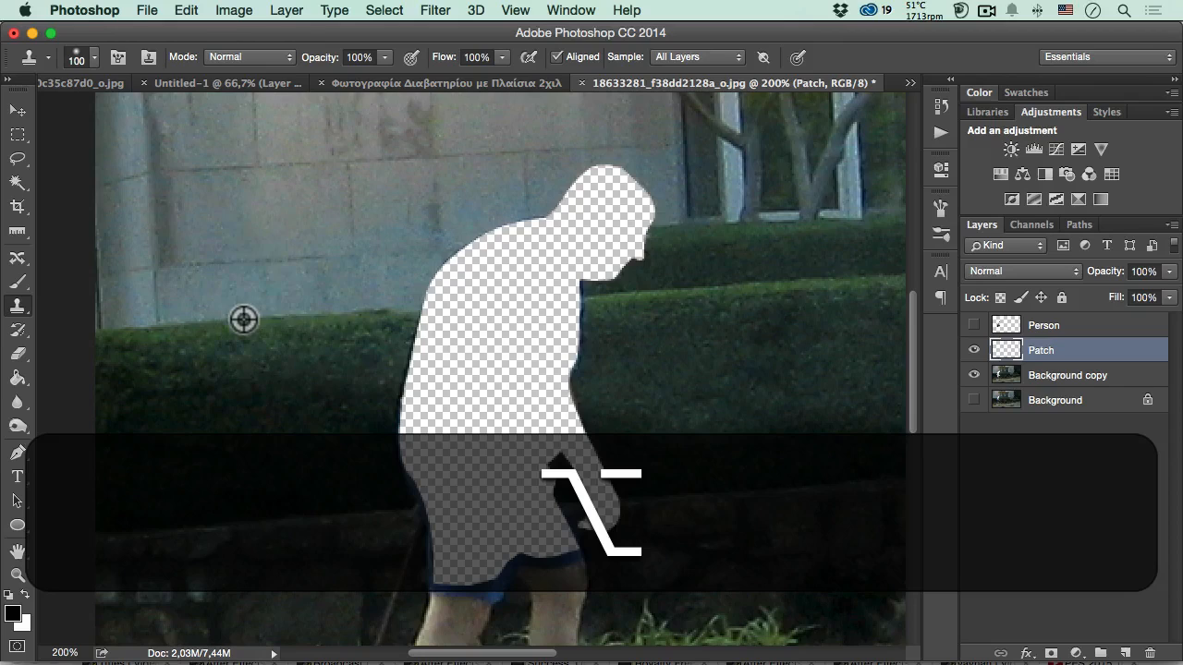
{"action": "key", "text": "alt"}
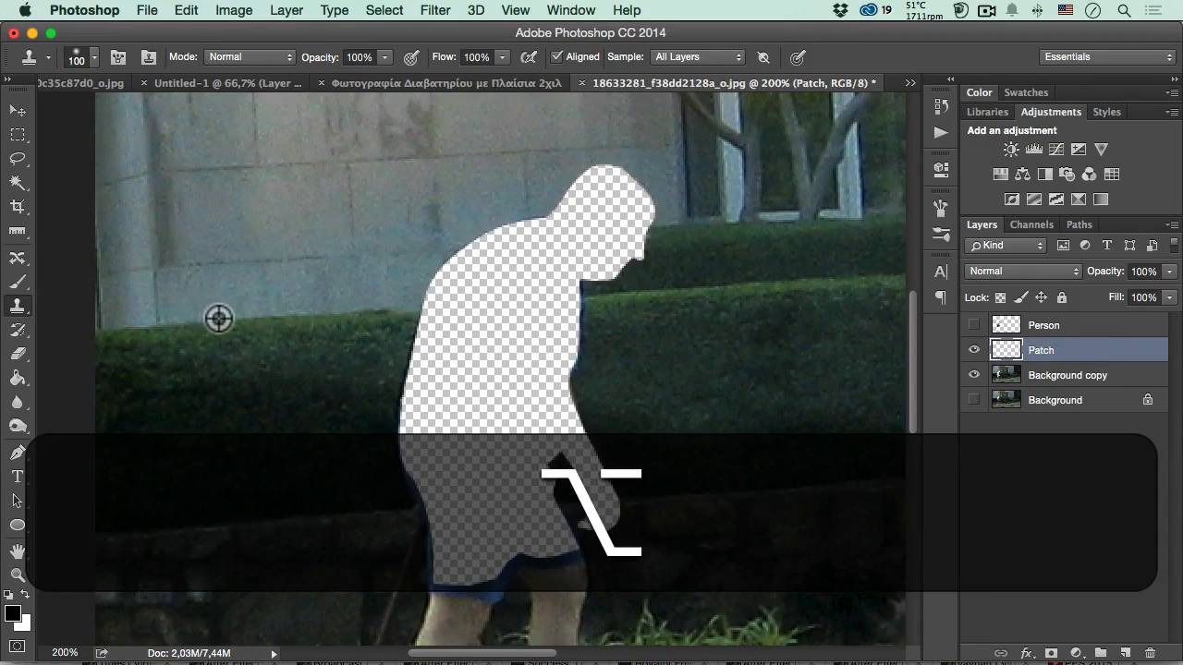
{"action": "key", "text": "alt"}
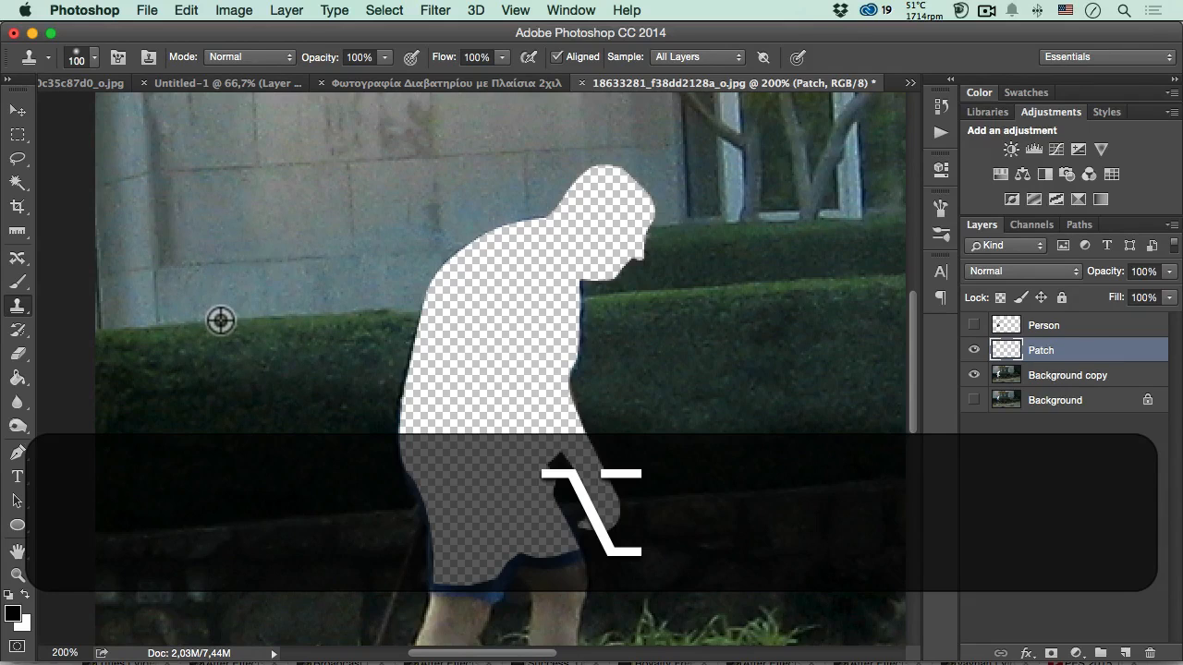
{"action": "left_click", "coordinate": [223, 319], "text": "alt"}
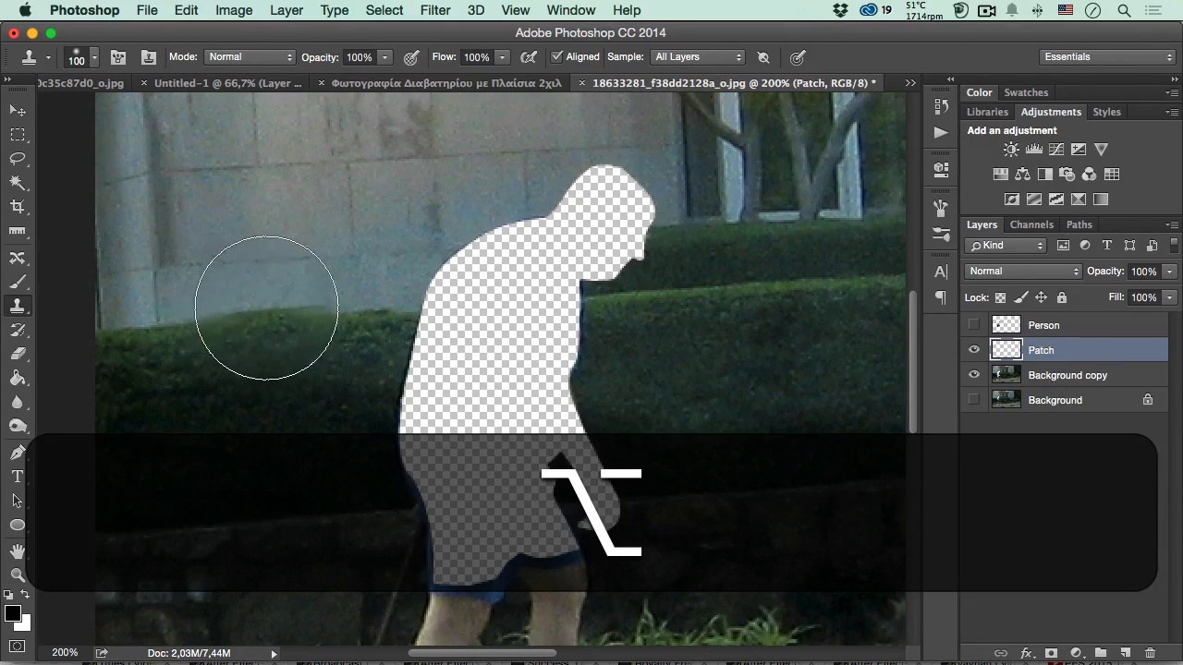
{"action": "left_click_drag", "start_coordinate": [349, 312], "coordinate": [358, 317]}
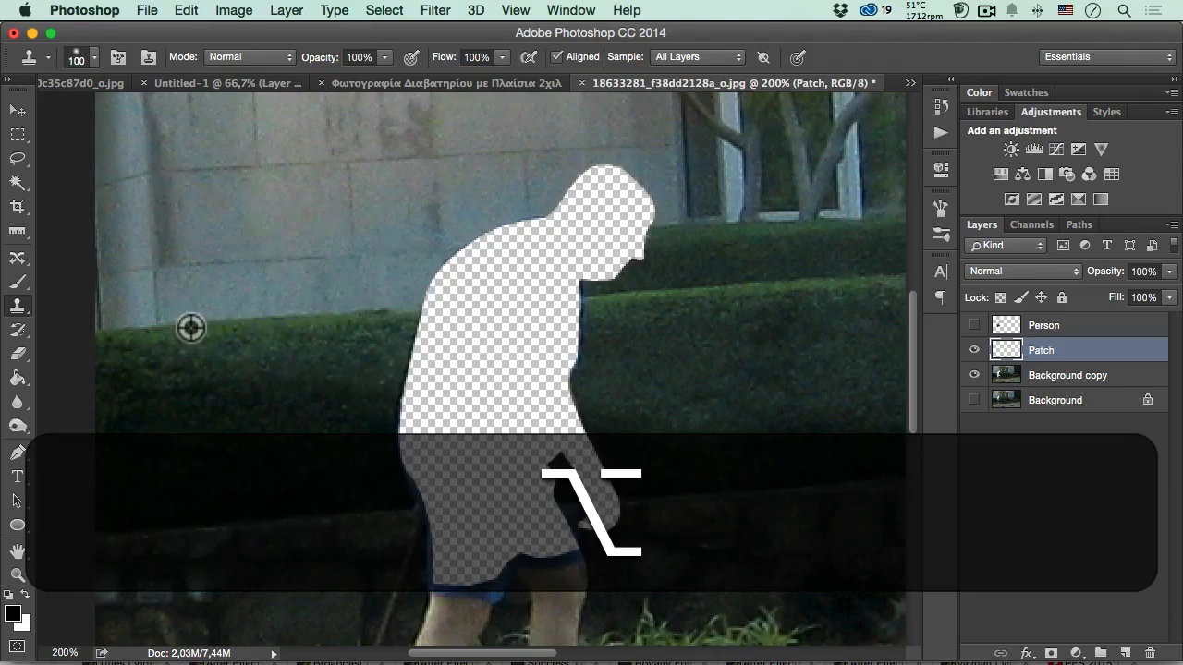
{"action": "left_click", "coordinate": [188, 324], "text": "alt"}
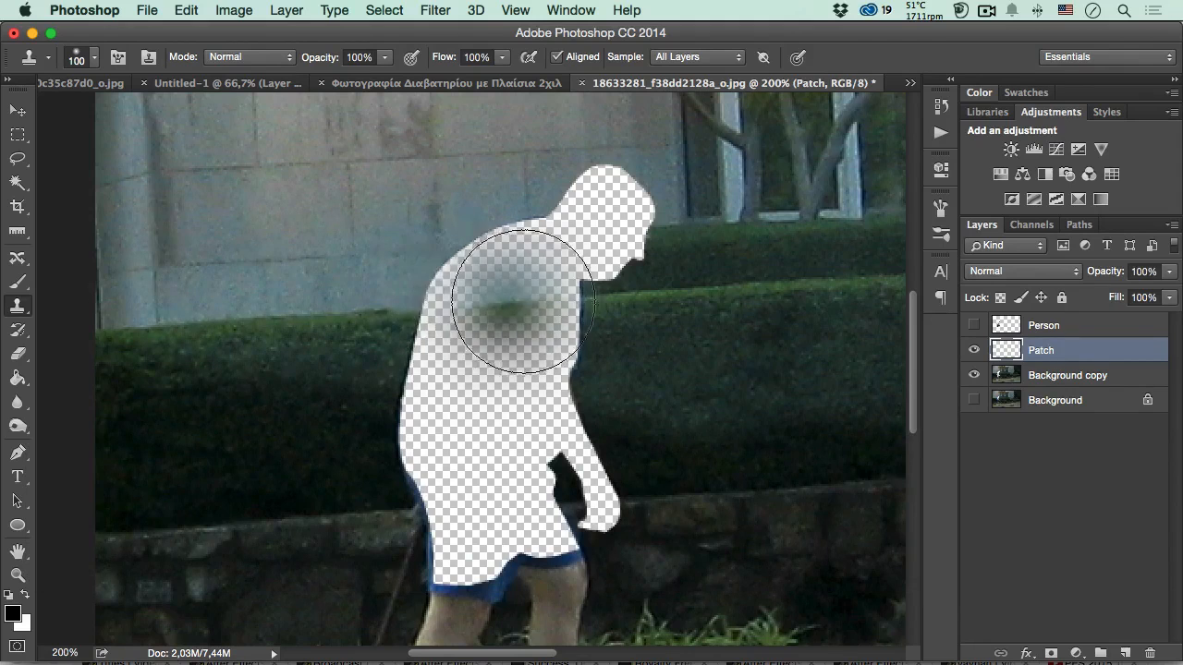
- Sample the hedge's top edge and clone hedge and wall over the back and torso of the cutout on the Patch layer
{"action": "key", "text": "alt"}
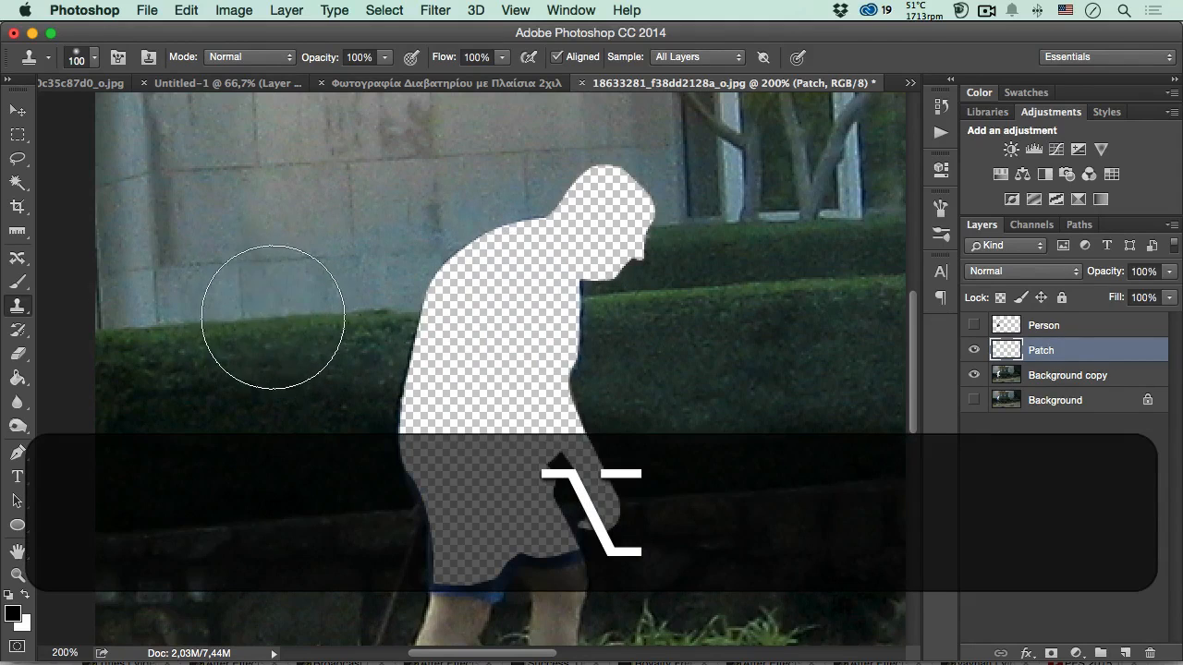
{"action": "left_click", "coordinate": [264, 318], "text": "alt"}
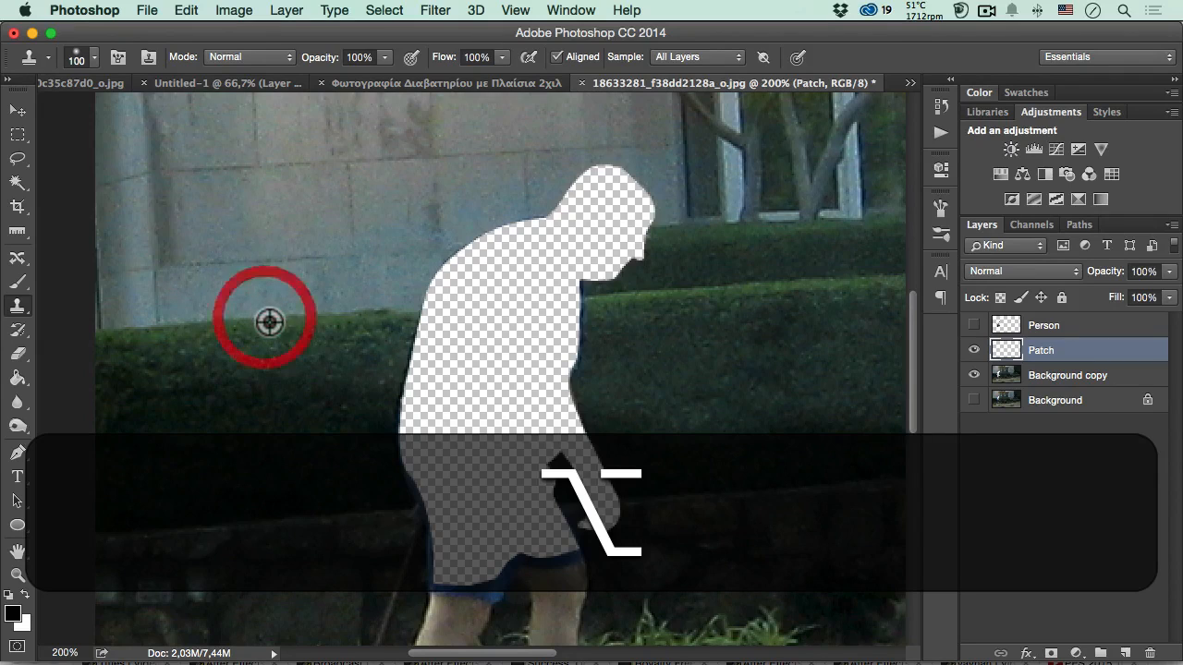
{"action": "mouse_move", "coordinate": [467, 356]}
{"action": "left_mouse_down"}
{"action": "mouse_move", "coordinate": [453, 266]}
{"action": "mouse_move", "coordinate": [423, 264]}
{"action": "mouse_move", "coordinate": [423, 379]}
{"action": "mouse_move", "coordinate": [475, 201]}
{"action": "mouse_move", "coordinate": [459, 302]}
{"action": "mouse_move", "coordinate": [423, 402]}
{"action": "mouse_move", "coordinate": [443, 415]}
{"action": "mouse_move", "coordinate": [486, 385]}
{"action": "mouse_move", "coordinate": [484, 372]}
{"action": "mouse_move", "coordinate": [506, 372]}
{"action": "mouse_move", "coordinate": [398, 407]}
{"action": "mouse_move", "coordinate": [409, 422]}
{"action": "mouse_move", "coordinate": [425, 396]}
{"action": "mouse_move", "coordinate": [486, 382]}
{"action": "mouse_move", "coordinate": [314, 357]}
{"action": "mouse_move", "coordinate": [308, 385]}
{"action": "mouse_move", "coordinate": [362, 369]}
{"action": "left_mouse_up"}
- Reduce the Clone Stamp brush to 44 px and clone hedge over the chest gap, joining the hedge's top edge on both sides
{"action": "right_click", "coordinate": [363, 369]}
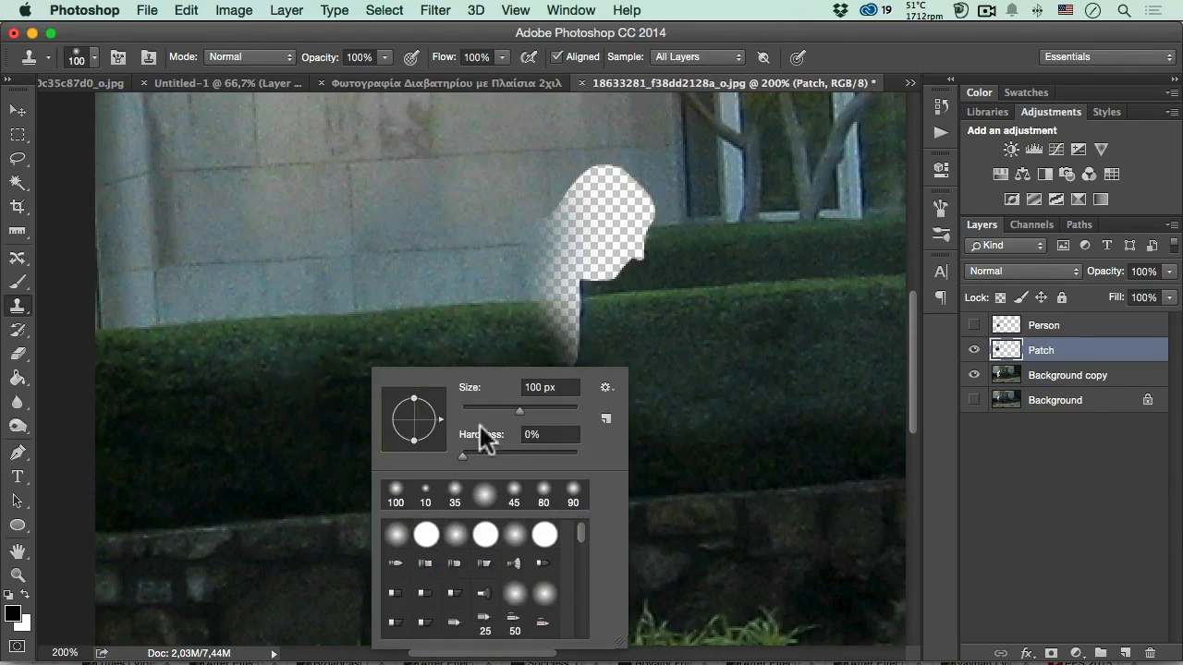
{"action": "left_click_drag", "start_coordinate": [516, 412], "coordinate": [487, 409]}
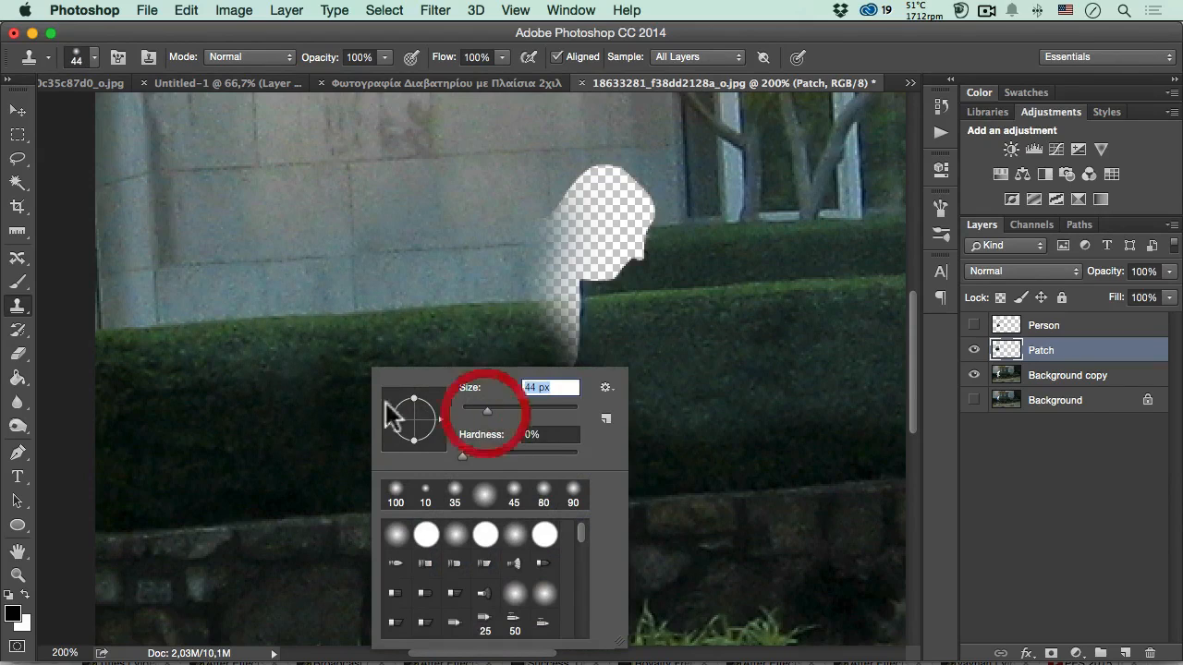
{"action": "left_click", "coordinate": [304, 381]}
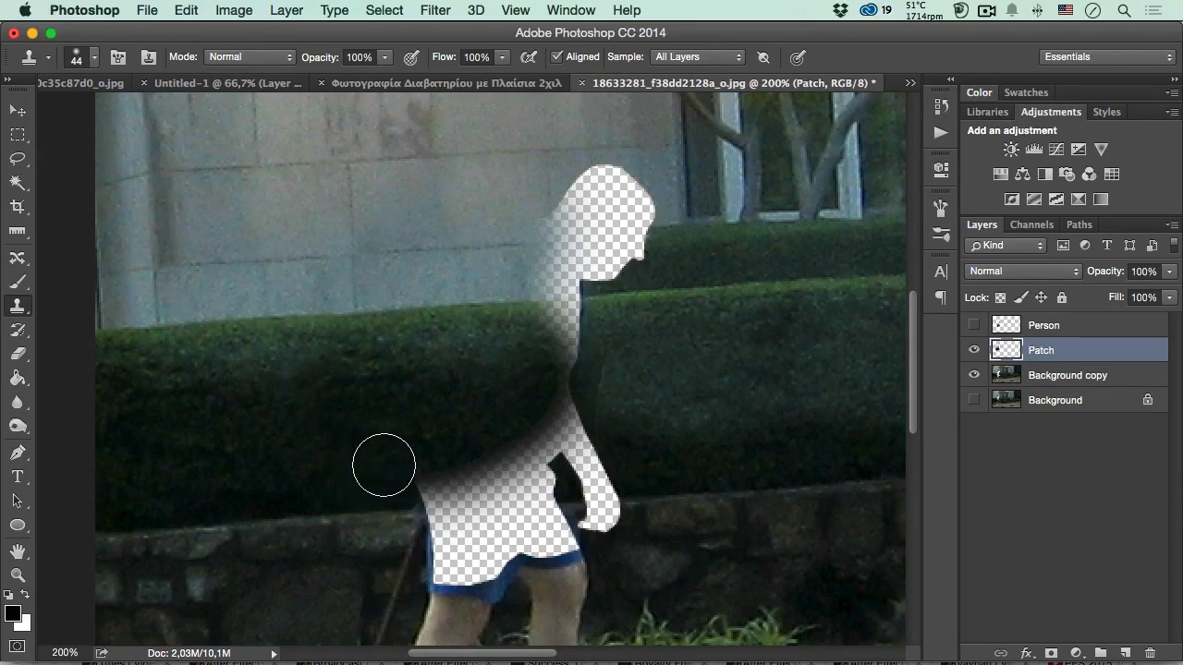
{"action": "key", "text": "alt"}
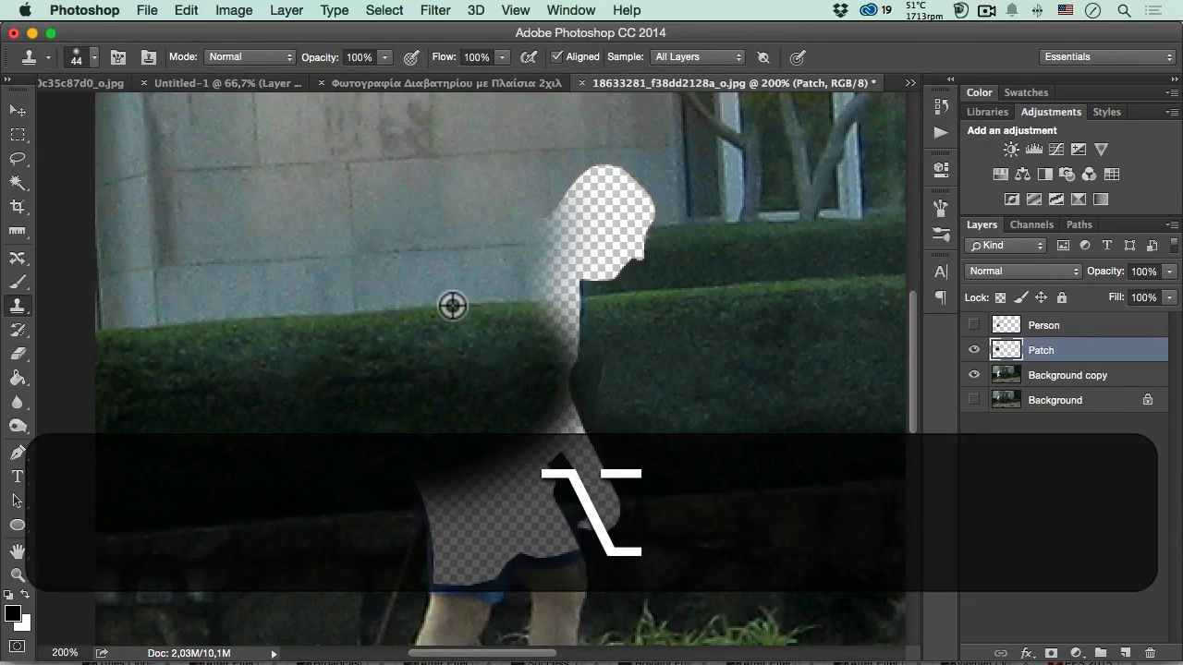
{"action": "left_click_drag", "start_coordinate": [496, 305], "coordinate": [570, 304]}
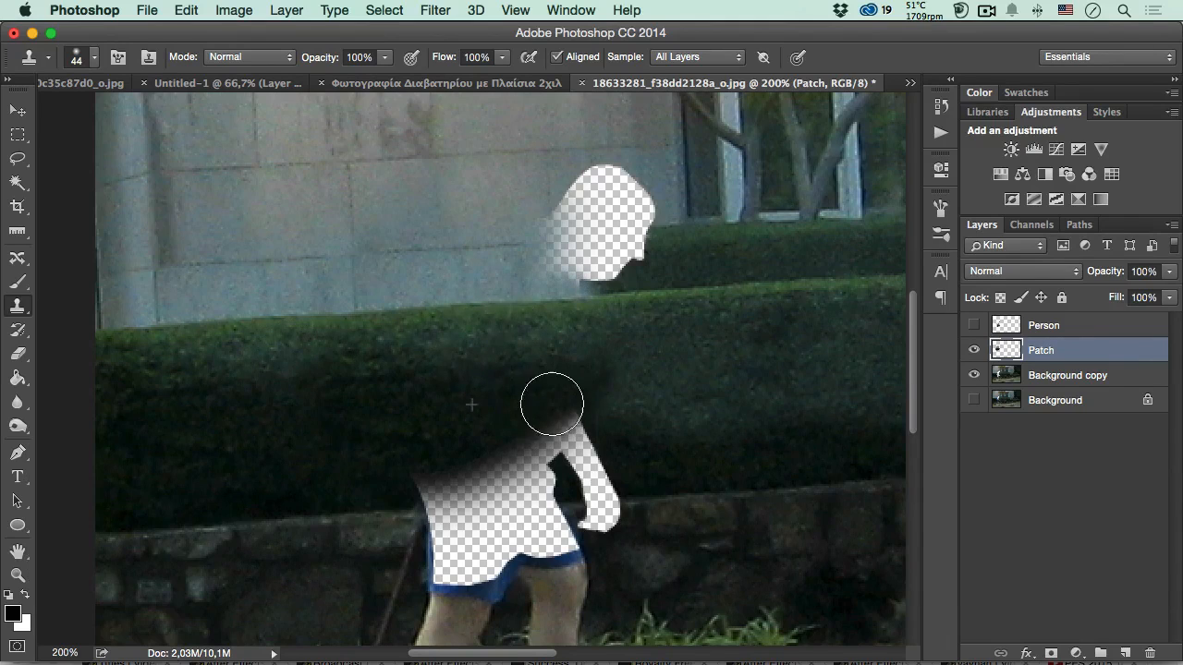
{"action": "left_click_drag", "start_coordinate": [551, 404], "coordinate": [537, 411]}
- Clone the stone wall's top edge and the hedge's base across the upper shorts and the hand area of the cutout
{"action": "key", "text": "alt"}
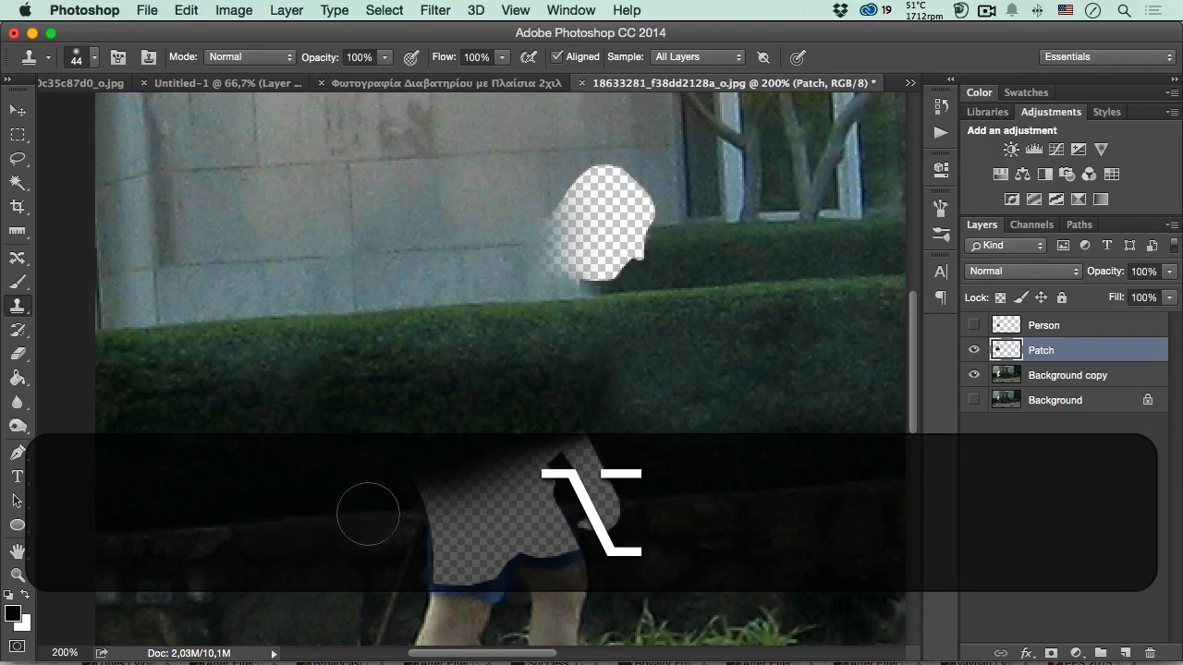
{"action": "mouse_move", "coordinate": [368, 514]}
{"action": "left_mouse_down"}
{"action": "mouse_move", "coordinate": [459, 510]}
{"action": "mouse_move", "coordinate": [422, 488]}
{"action": "mouse_move", "coordinate": [481, 468]}
{"action": "mouse_move", "coordinate": [454, 484]}
{"action": "mouse_move", "coordinate": [433, 564]}
{"action": "mouse_move", "coordinate": [461, 512]}
{"action": "mouse_move", "coordinate": [496, 496]}
{"action": "mouse_move", "coordinate": [488, 490]}
{"action": "mouse_move", "coordinate": [512, 463]}
{"action": "mouse_move", "coordinate": [573, 442]}
{"action": "mouse_move", "coordinate": [494, 492]}
{"action": "mouse_move", "coordinate": [513, 496]}
{"action": "mouse_move", "coordinate": [498, 495]}
{"action": "mouse_move", "coordinate": [585, 472]}
{"action": "left_mouse_up"}
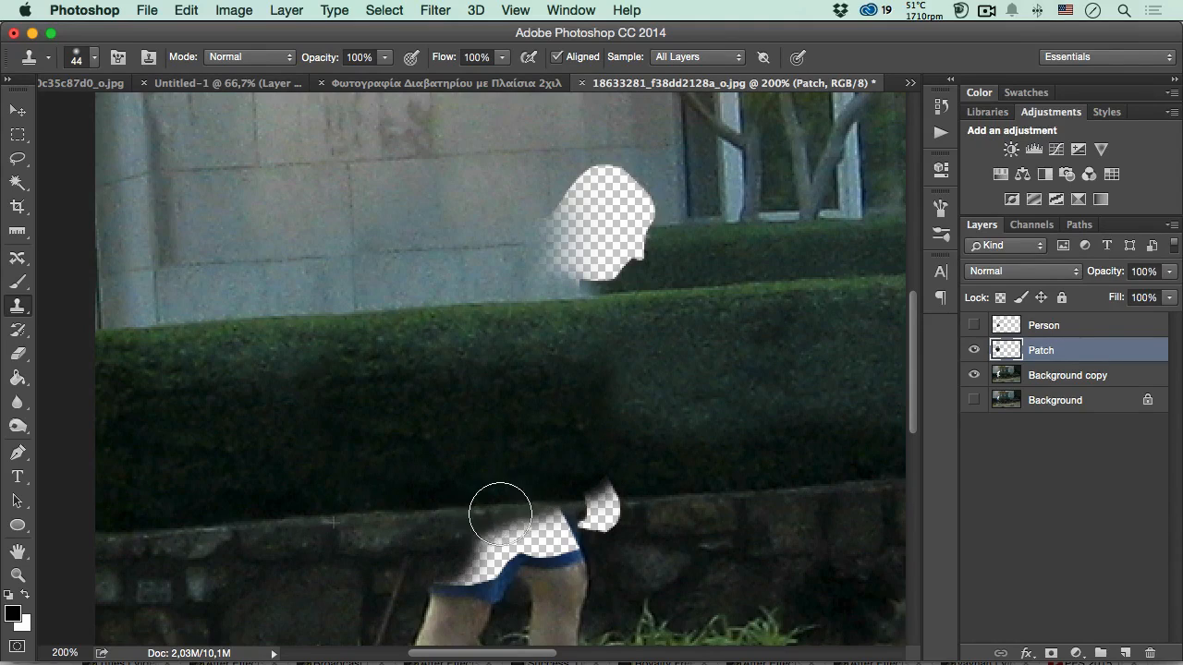
{"action": "mouse_move", "coordinate": [500, 513]}
{"action": "left_mouse_down"}
{"action": "mouse_move", "coordinate": [533, 499]}
{"action": "mouse_move", "coordinate": [536, 509]}
{"action": "left_mouse_up"}
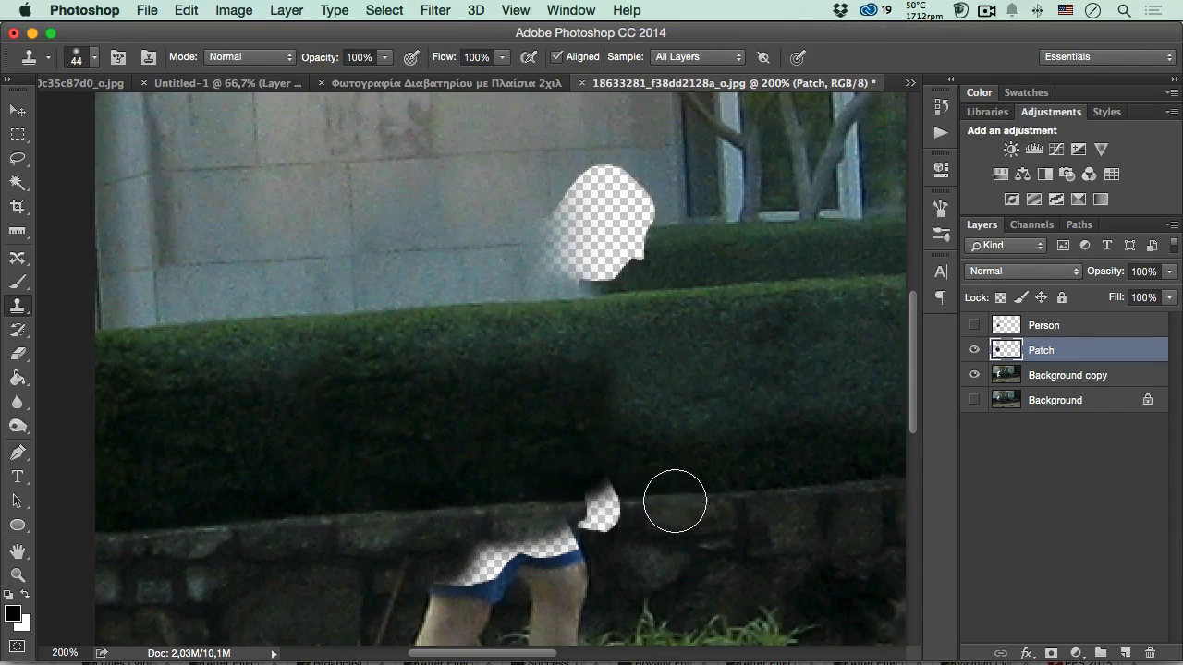
{"action": "key", "text": "alt"}
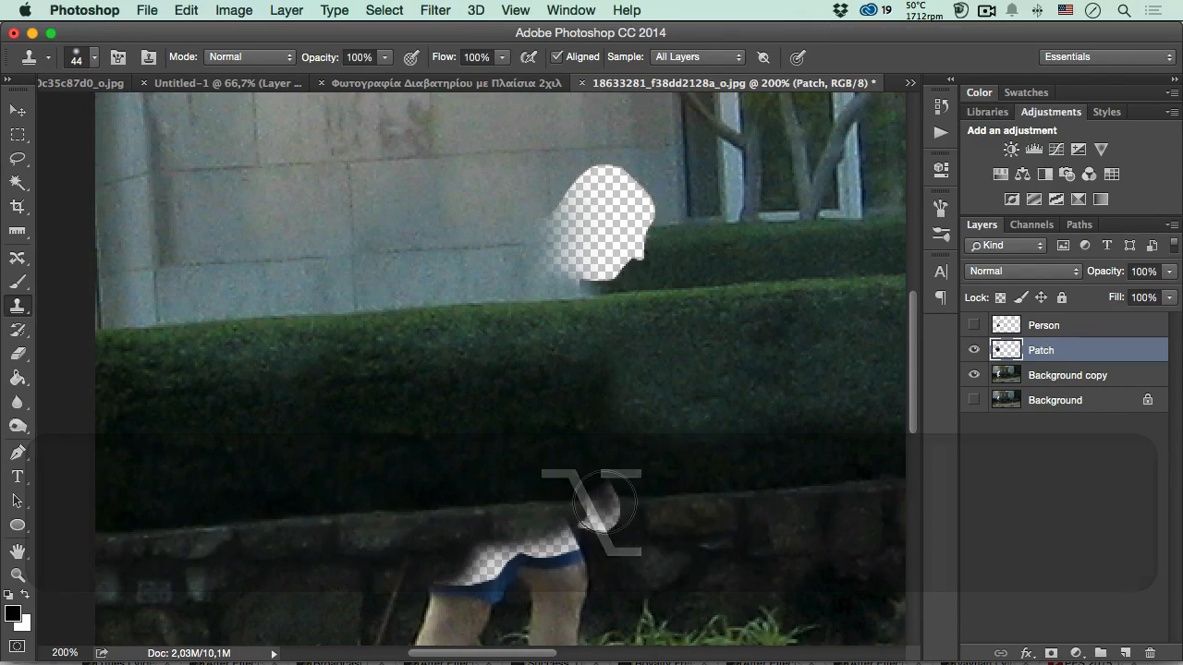
{"action": "mouse_move", "coordinate": [603, 504]}
{"action": "left_mouse_down"}
{"action": "mouse_move", "coordinate": [604, 481]}
{"action": "mouse_move", "coordinate": [601, 506]}
{"action": "left_mouse_up"}
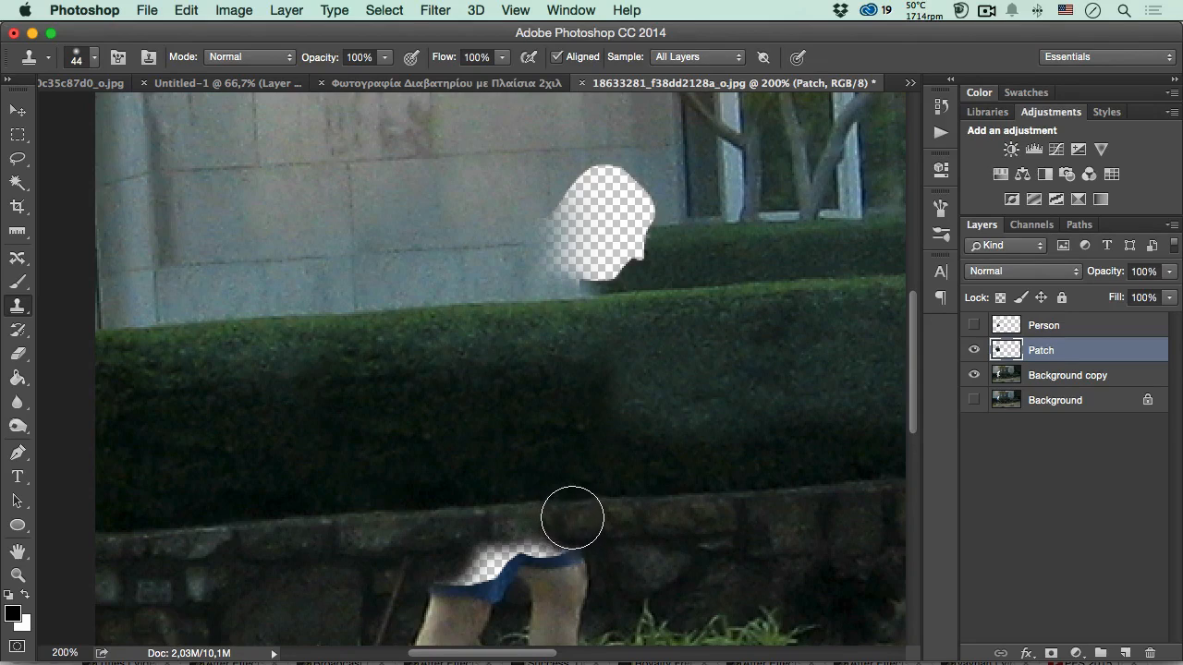
- Reduce the Clone Stamp brush to 25 px and clone dark stone wall over the front part of the gap above the shorts
{"action": "right_click", "coordinate": [575, 515]}
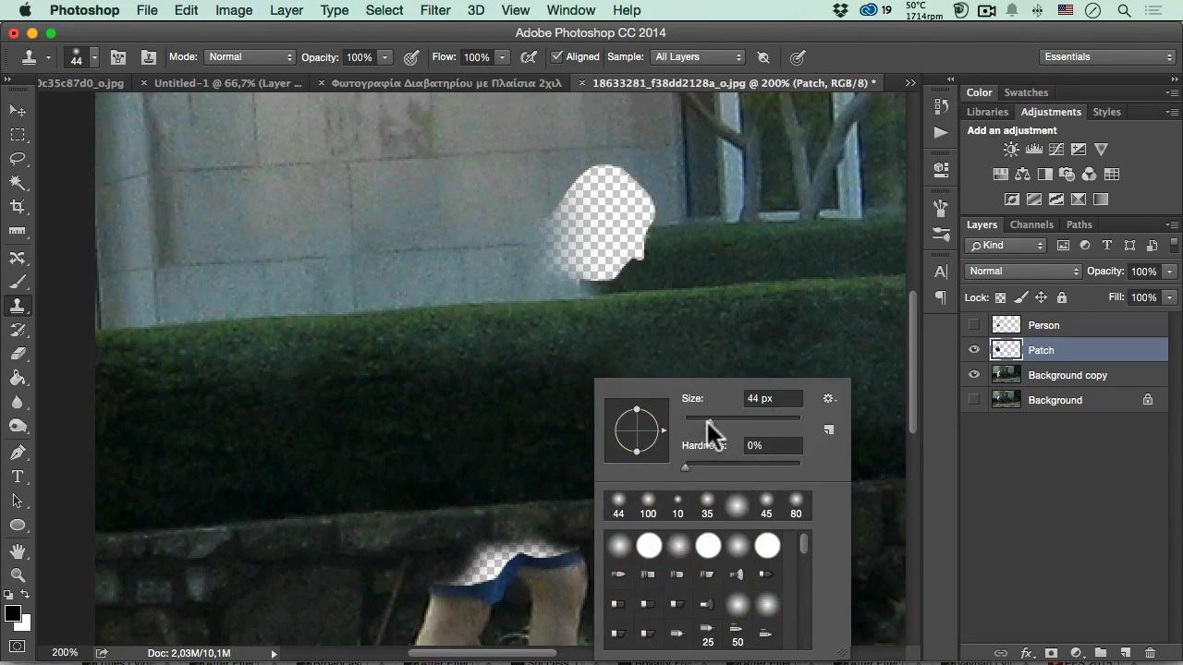
{"action": "left_click_drag", "start_coordinate": [707, 421], "coordinate": [692, 431]}
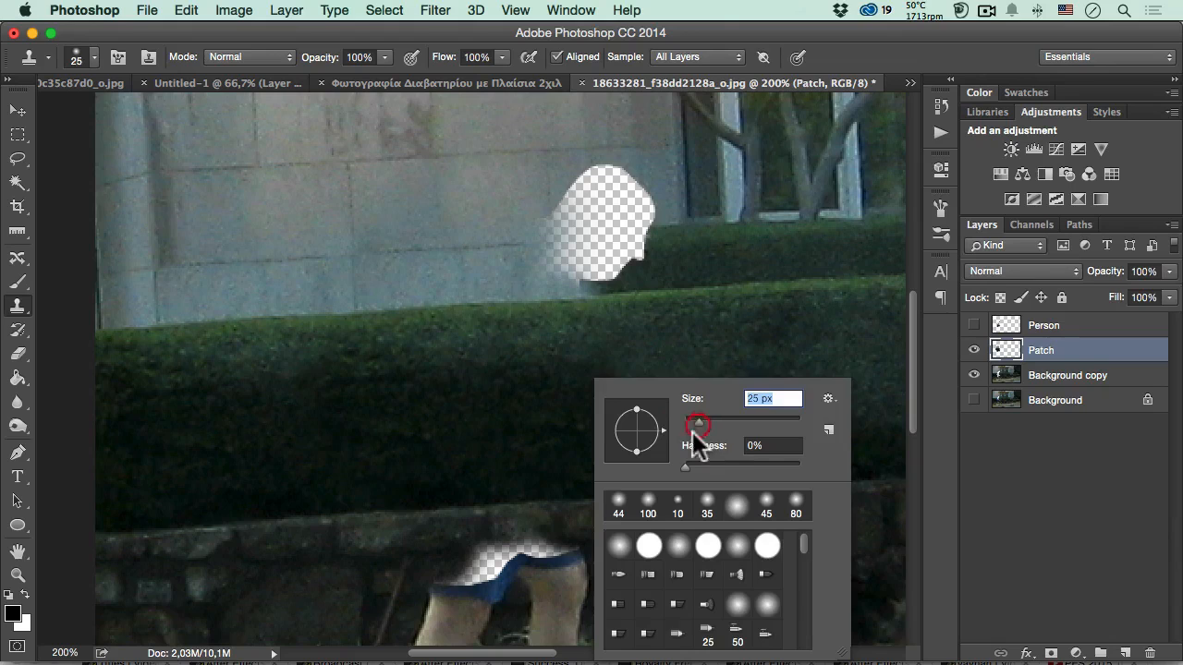
{"action": "left_click", "coordinate": [554, 407]}
{"action": "key", "text": "super+z"}
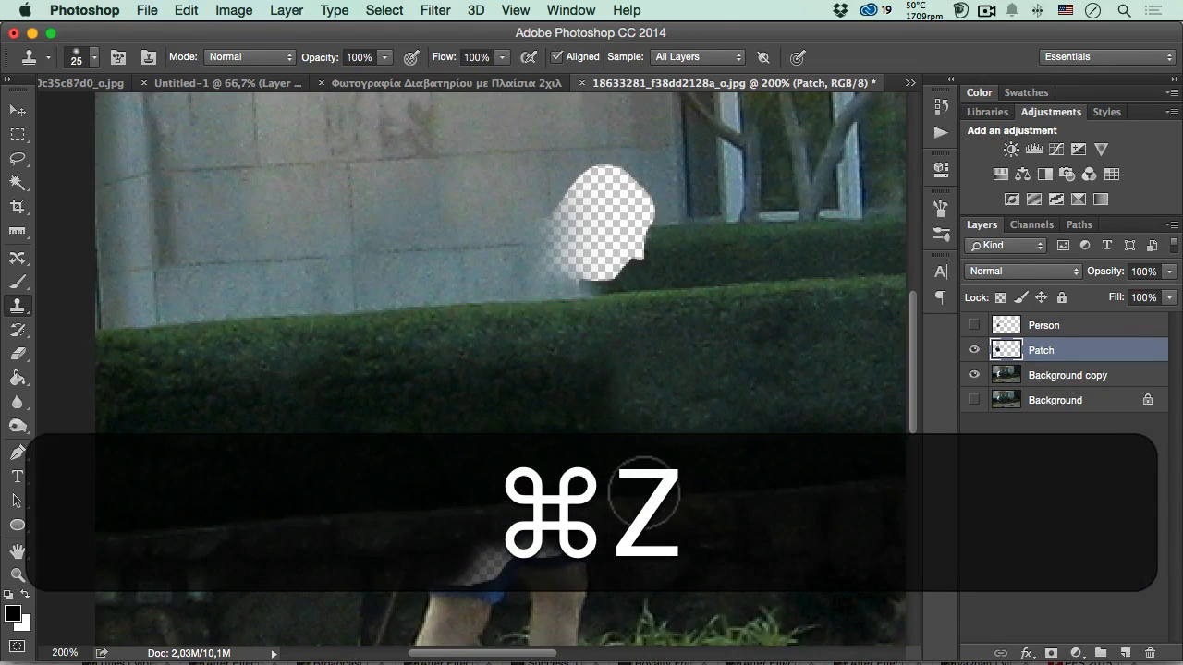
{"action": "left_click", "coordinate": [575, 534]}
{"action": "mouse_move", "coordinate": [575, 534]}
{"action": "left_mouse_down"}
{"action": "mouse_move", "coordinate": [539, 545]}
{"action": "mouse_move", "coordinate": [475, 520]}
{"action": "mouse_move", "coordinate": [483, 546]}
{"action": "mouse_move", "coordinate": [542, 562]}
{"action": "left_mouse_up"}
- Sample the stone wall just behind the legs and clone it across the remaining transparent gap above the shorts' hem
{"action": "key", "text": "space"}
{"action": "left_click_drag", "start_coordinate": [453, 523], "coordinate": [478, 434]}
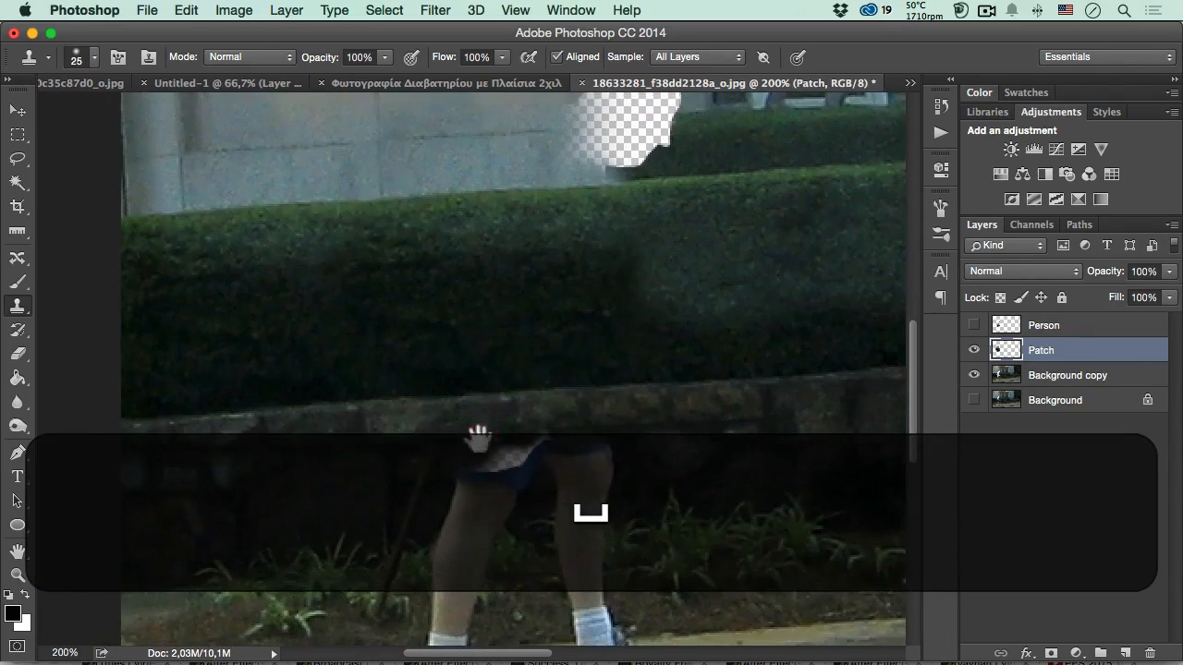
{"action": "key", "text": "space"}
{"action": "mouse_move", "coordinate": [468, 488]}
{"action": "left_mouse_down"}
{"action": "mouse_move", "coordinate": [475, 426]}
{"action": "mouse_move", "coordinate": [539, 421]}
{"action": "mouse_move", "coordinate": [494, 425]}
{"action": "left_mouse_up"}
{"action": "key", "text": "alt"}
{"action": "left_click", "coordinate": [447, 421], "text": "alt"}
{"action": "left_click", "coordinate": [412, 430], "text": "alt"}
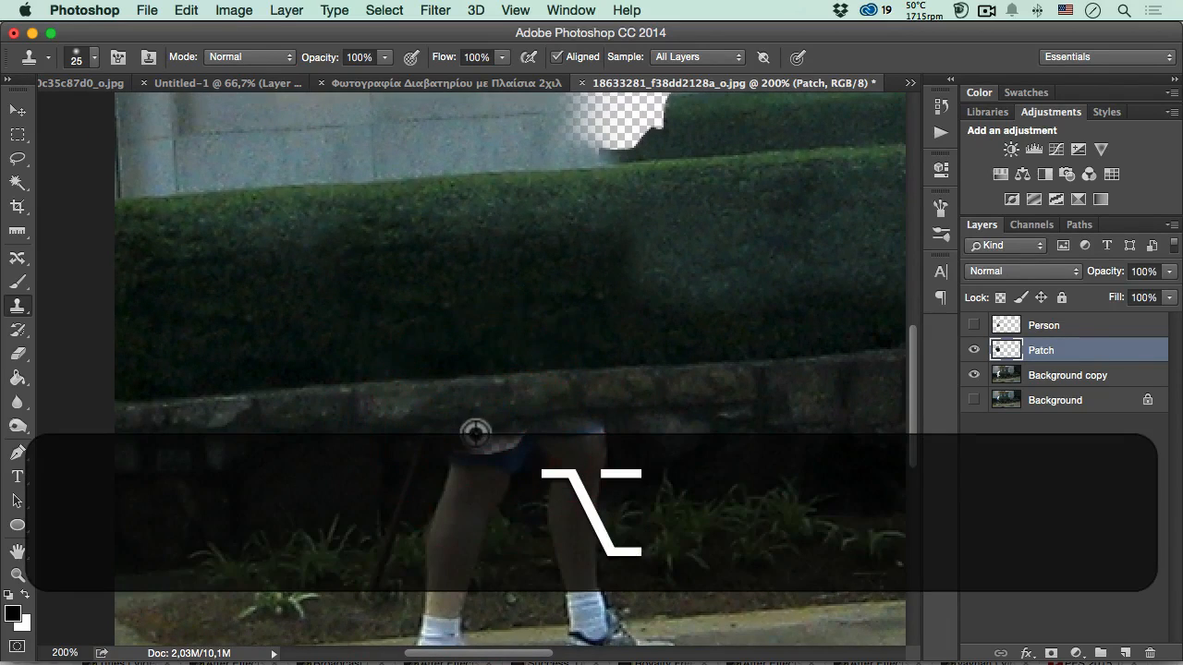
{"action": "left_click", "coordinate": [389, 428], "text": "alt"}
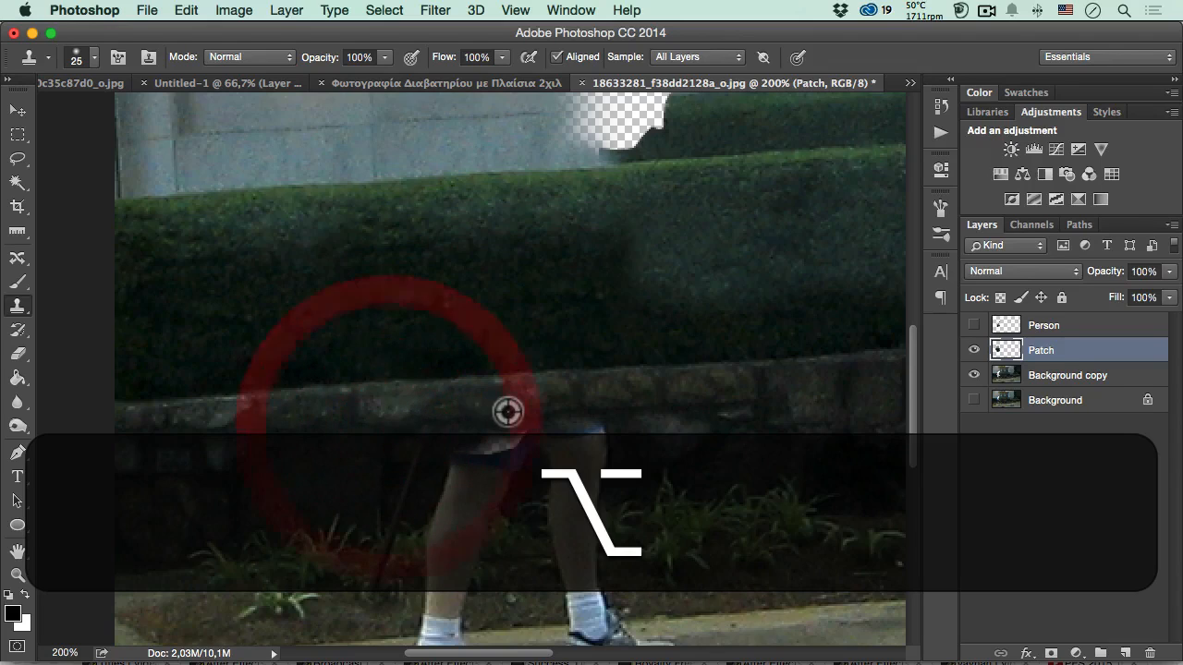
{"action": "left_click", "coordinate": [451, 424], "text": "alt"}
{"action": "mouse_move", "coordinate": [451, 427]}
{"action": "left_mouse_down"}
{"action": "mouse_move", "coordinate": [480, 442]}
{"action": "mouse_move", "coordinate": [508, 431]}
{"action": "left_mouse_up"}
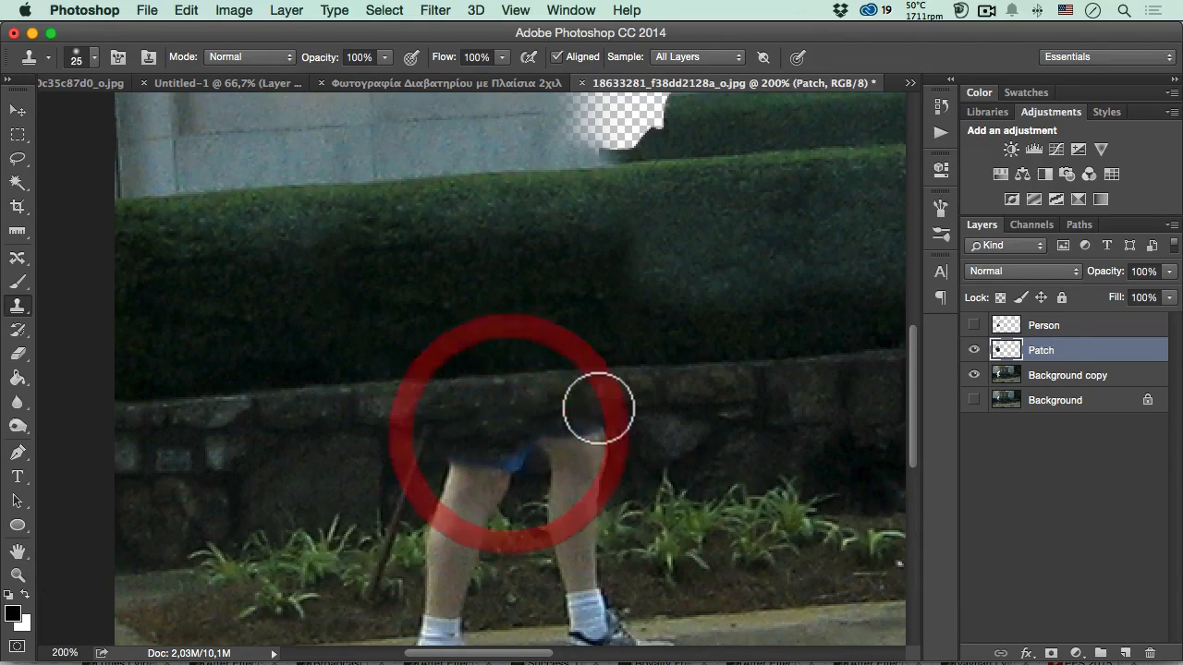
- Toggle the Patch layer off and on to check the rebuilt background, and show the Person layer
{"action": "key", "text": "alt+space"}
{"action": "left_click", "coordinate": [560, 380], "text": "alt+super"}
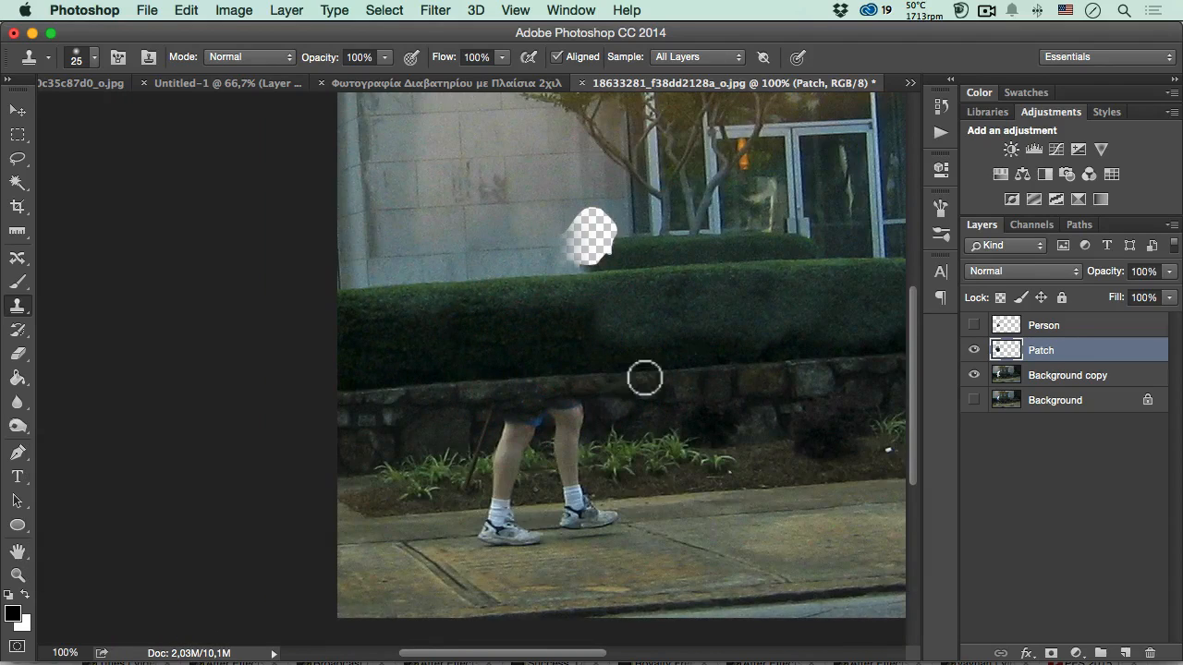
{"action": "left_click", "coordinate": [974, 350]}
{"action": "left_click", "coordinate": [974, 350]}
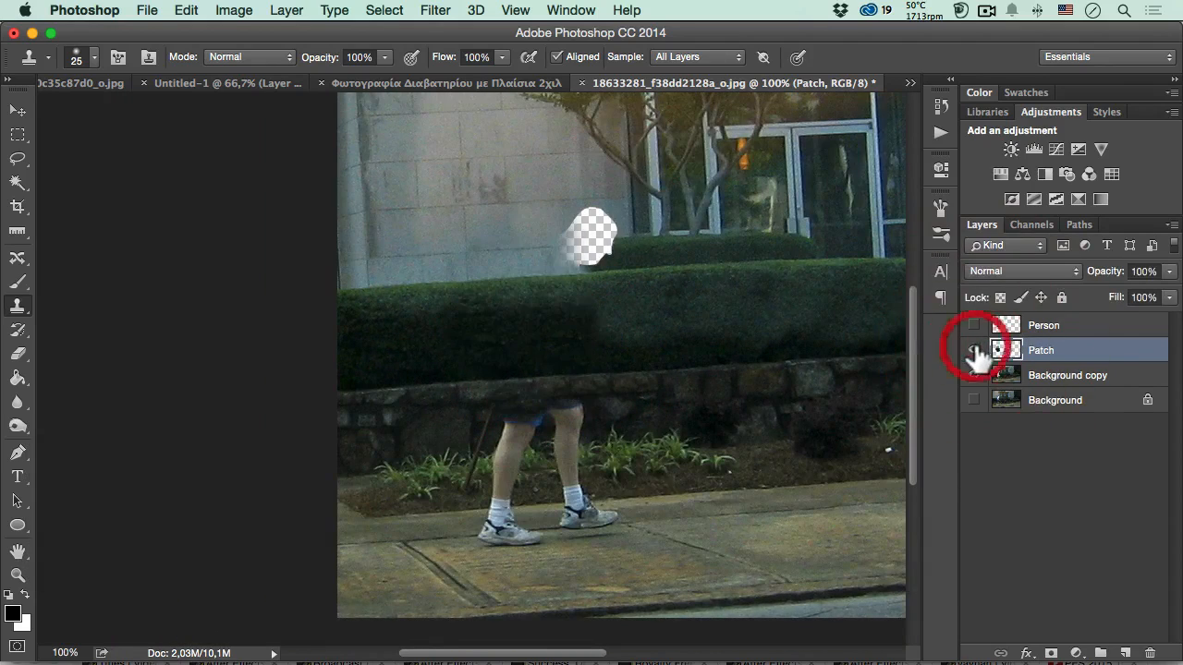
{"action": "left_click", "coordinate": [974, 326]}
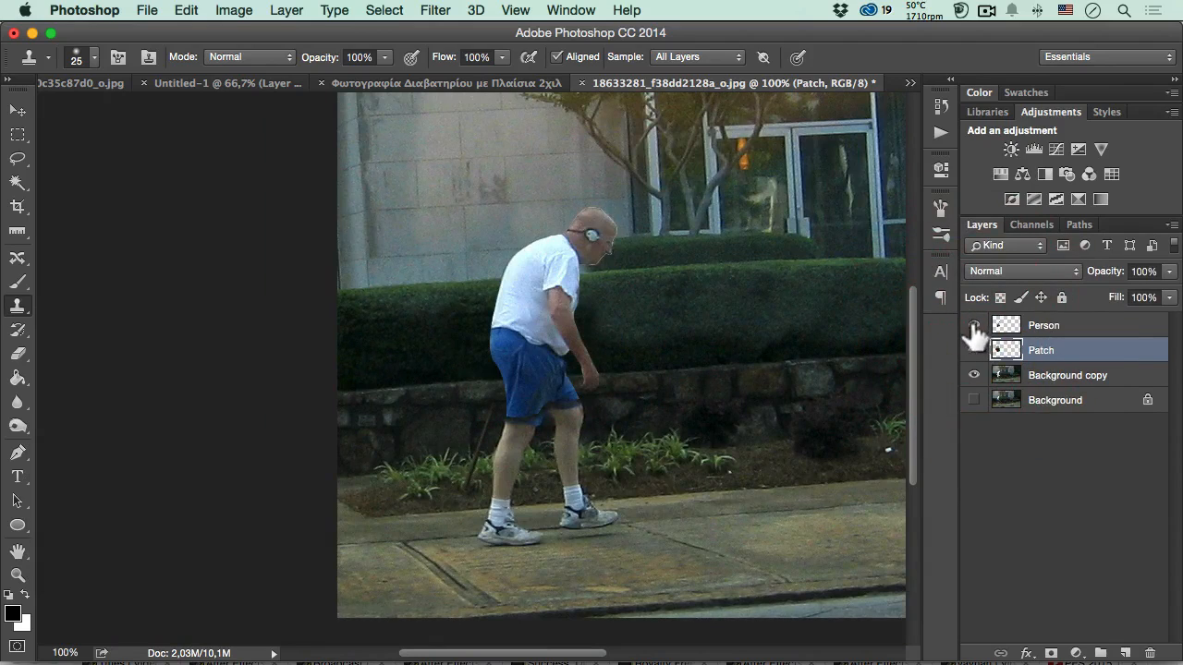
- Erase the cloned wall that overlaps the shorts' lower hem on the Patch layer with the Eraser
{"action": "left_click", "coordinate": [540, 398], "text": "super"}
{"action": "left_click", "coordinate": [539, 398], "text": "super"}
{"action": "left_click_drag", "start_coordinate": [514, 419], "coordinate": [492, 357]}
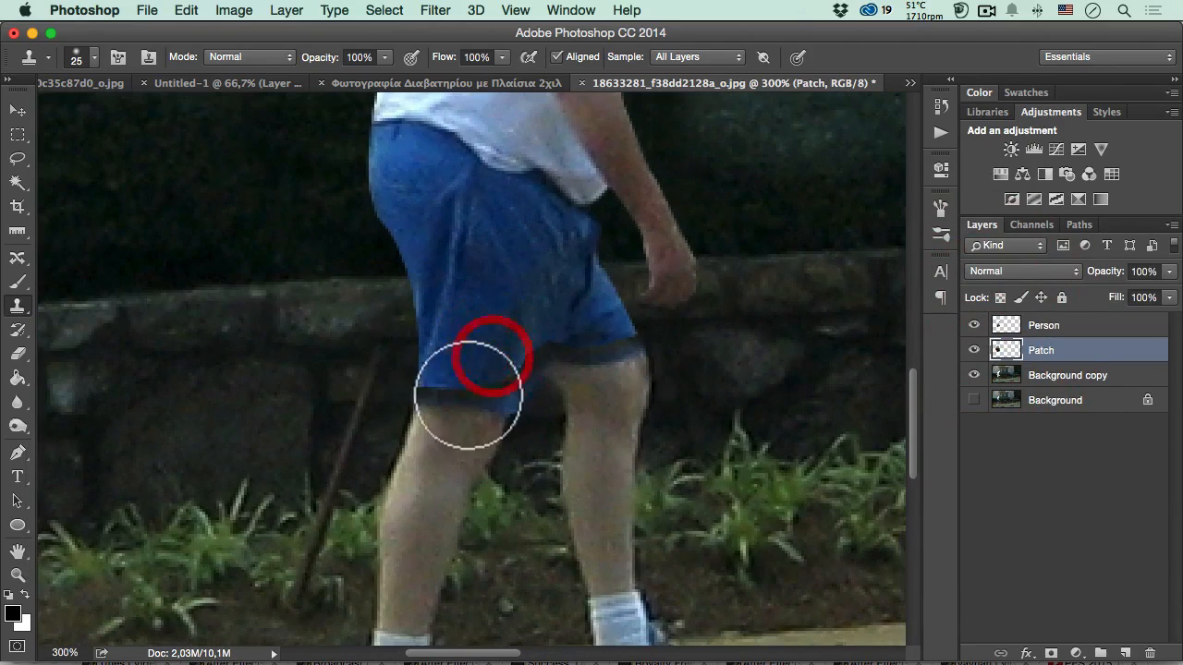
{"action": "left_click", "coordinate": [17, 354]}
{"action": "mouse_move", "coordinate": [416, 393]}
{"action": "left_mouse_down"}
{"action": "mouse_move", "coordinate": [504, 393]}
{"action": "mouse_move", "coordinate": [547, 357]}
{"action": "mouse_move", "coordinate": [633, 345]}
{"action": "left_mouse_up"}
- Nudge the Person layer down one pixel with the Move tool to close the seam along the shorts' hem
{"action": "left_click", "coordinate": [1044, 326]}
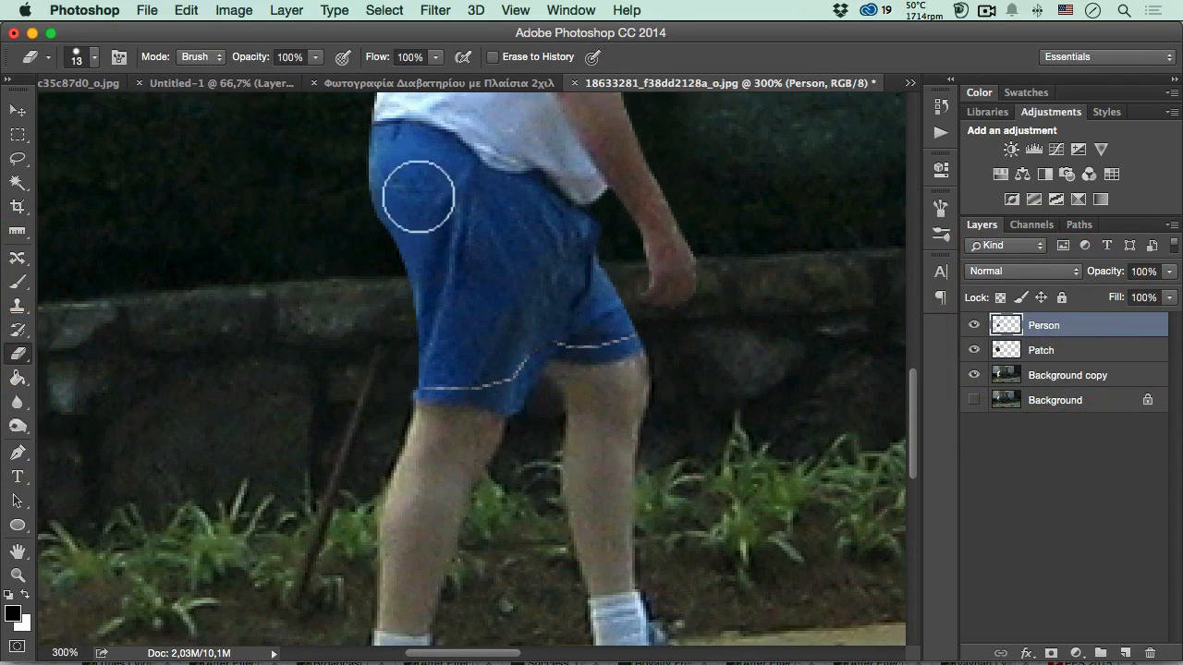
{"action": "left_click", "coordinate": [26, 112]}
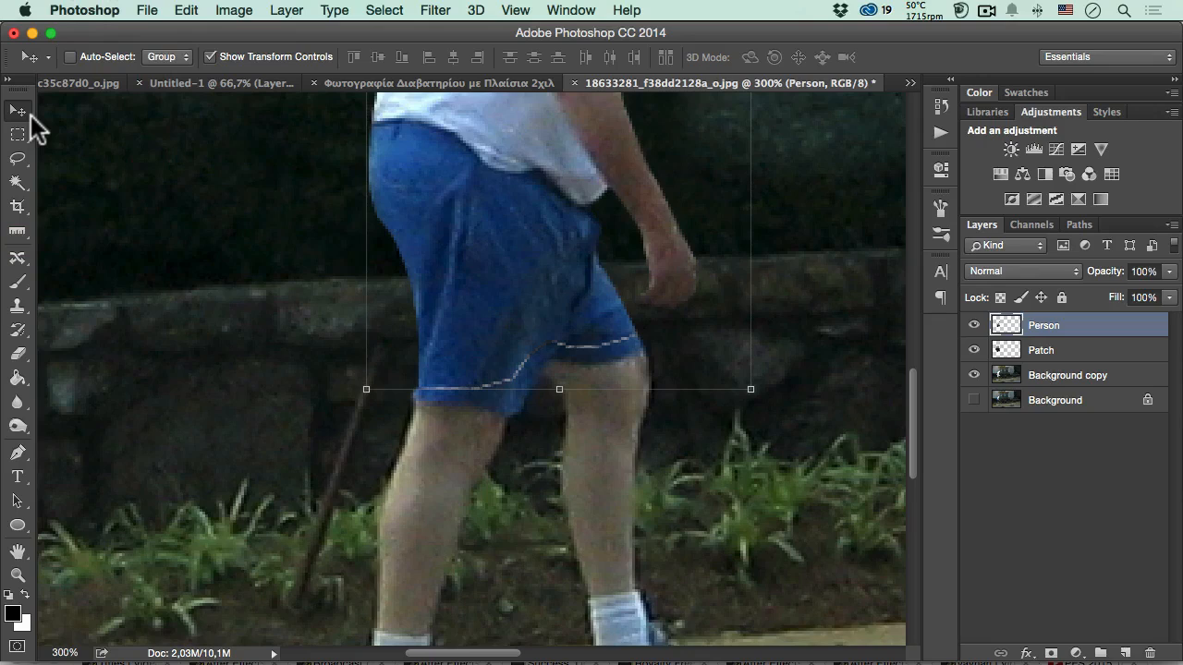
{"action": "key", "text": "Down"}
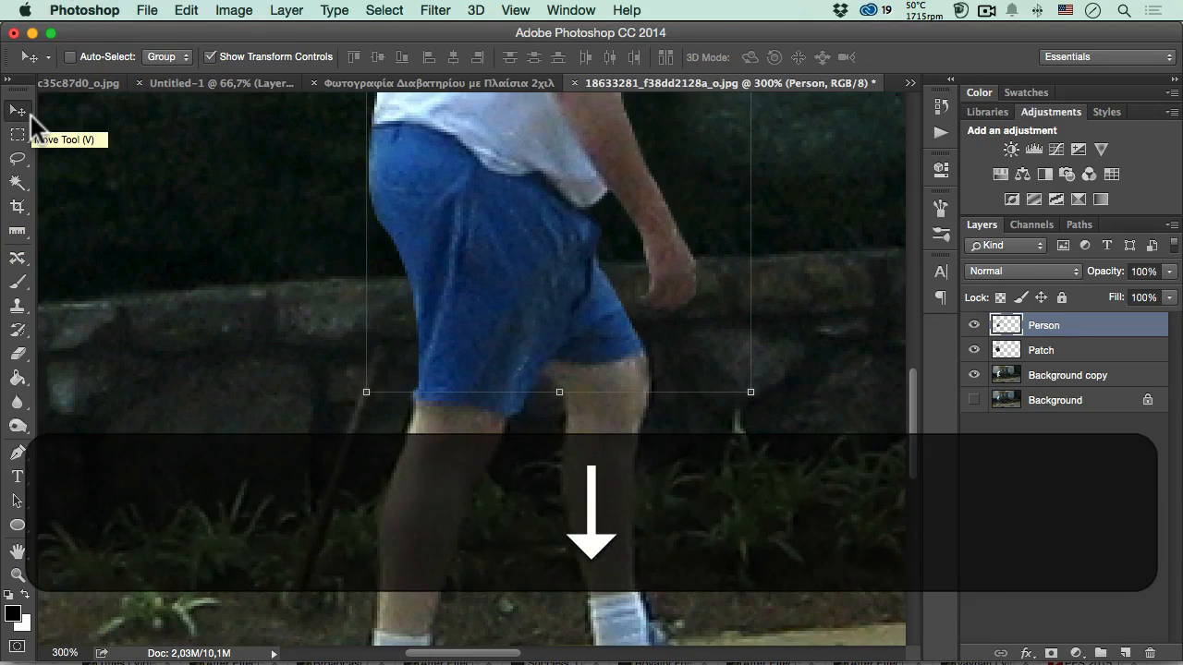
{"action": "key", "text": "Right"}
{"action": "key", "text": "Left"}
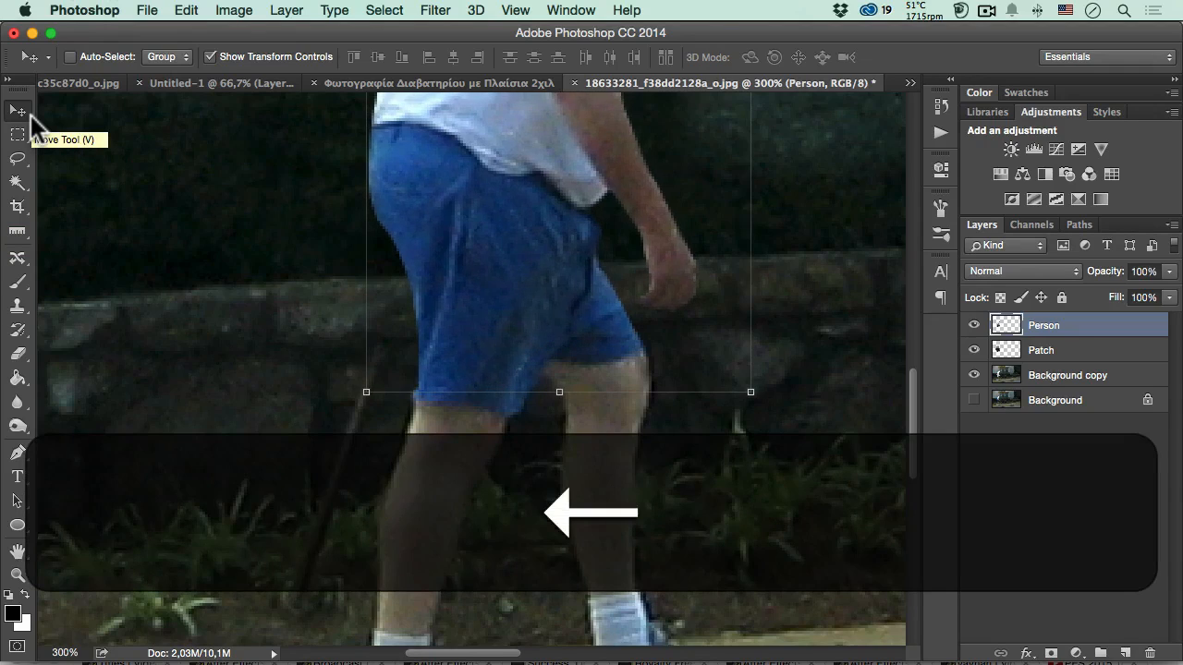
- Compare the whole picture with the Person layer hidden and shown to check the patched background
{"action": "left_click", "coordinate": [530, 317], "text": "alt"}
{"action": "left_click", "coordinate": [529, 317], "text": "alt"}
{"action": "left_click", "coordinate": [531, 318], "text": "alt"}
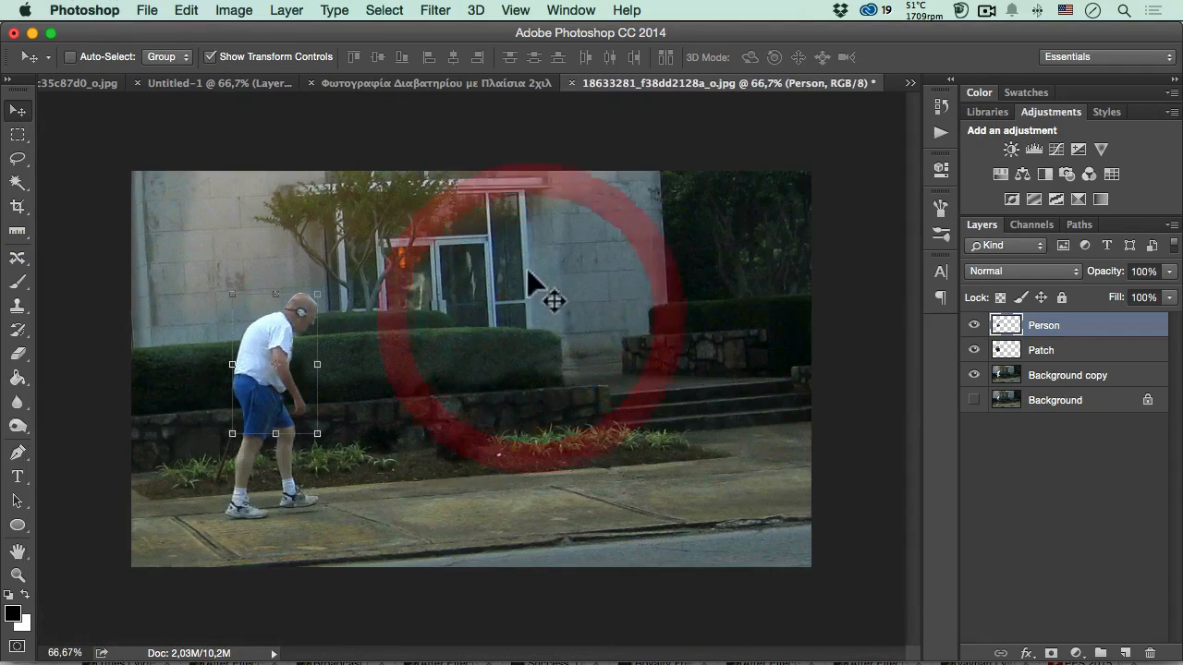
{"action": "left_click", "coordinate": [974, 325]}
{"action": "left_click", "coordinate": [974, 325]}
{"action": "left_click", "coordinate": [974, 325]}
{"action": "left_click", "coordinate": [974, 325]}
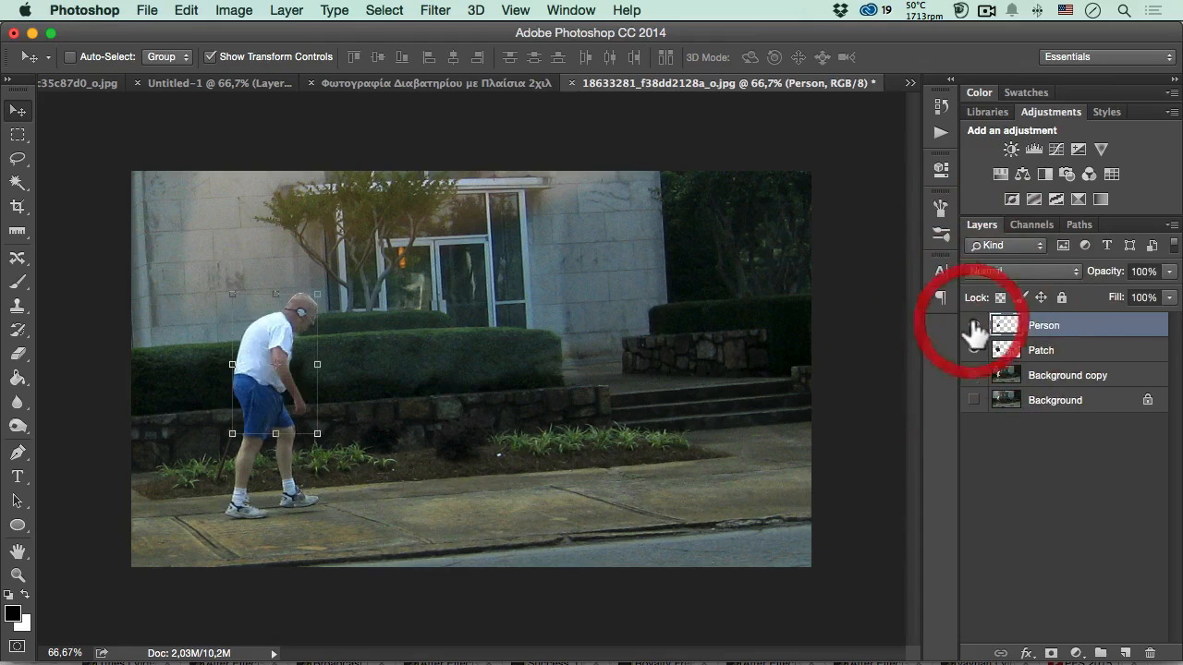
{"action": "left_click", "coordinate": [974, 325]}
{"action": "left_click", "coordinate": [974, 325]}
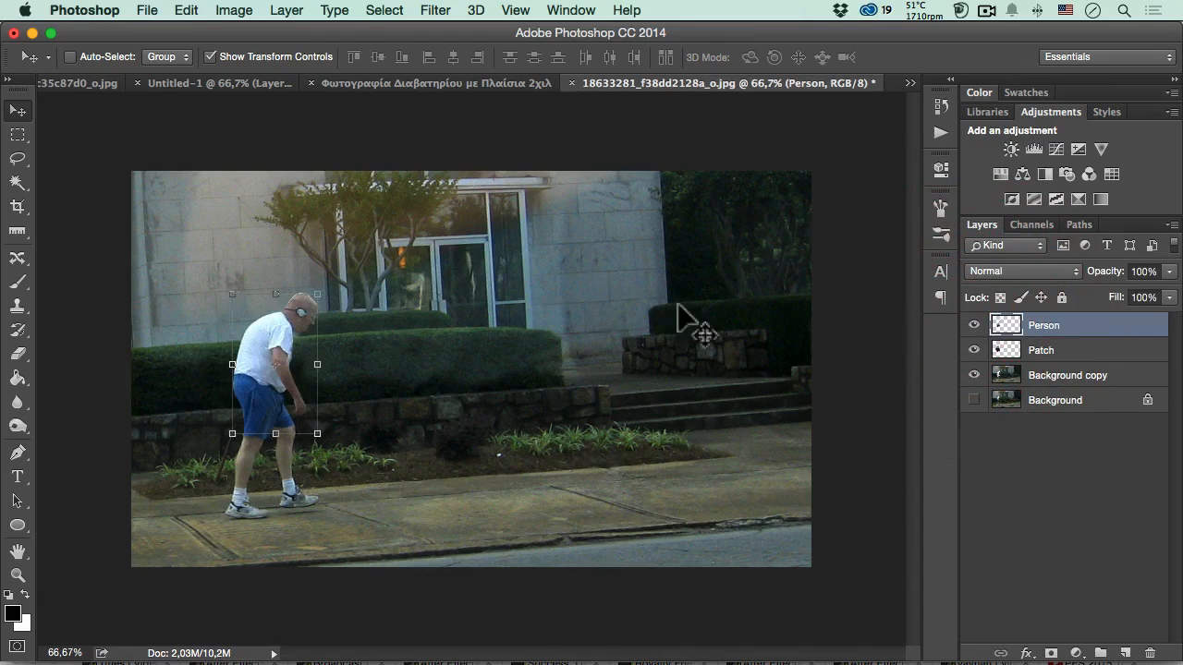
- Hide the Person layer and activate the Clone Stamp on the Patch layer for the remaining head gap
{"action": "left_click", "coordinate": [285, 317], "text": "super"}
{"action": "left_click", "coordinate": [285, 317], "text": "super"}
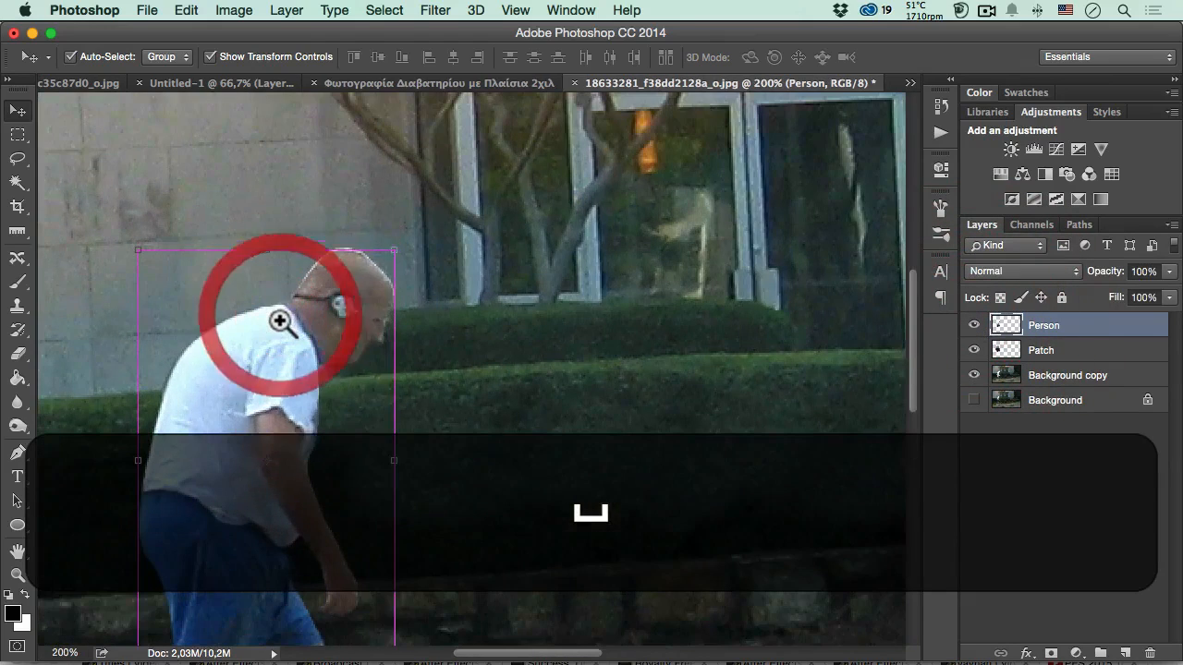
{"action": "left_click", "coordinate": [974, 325]}
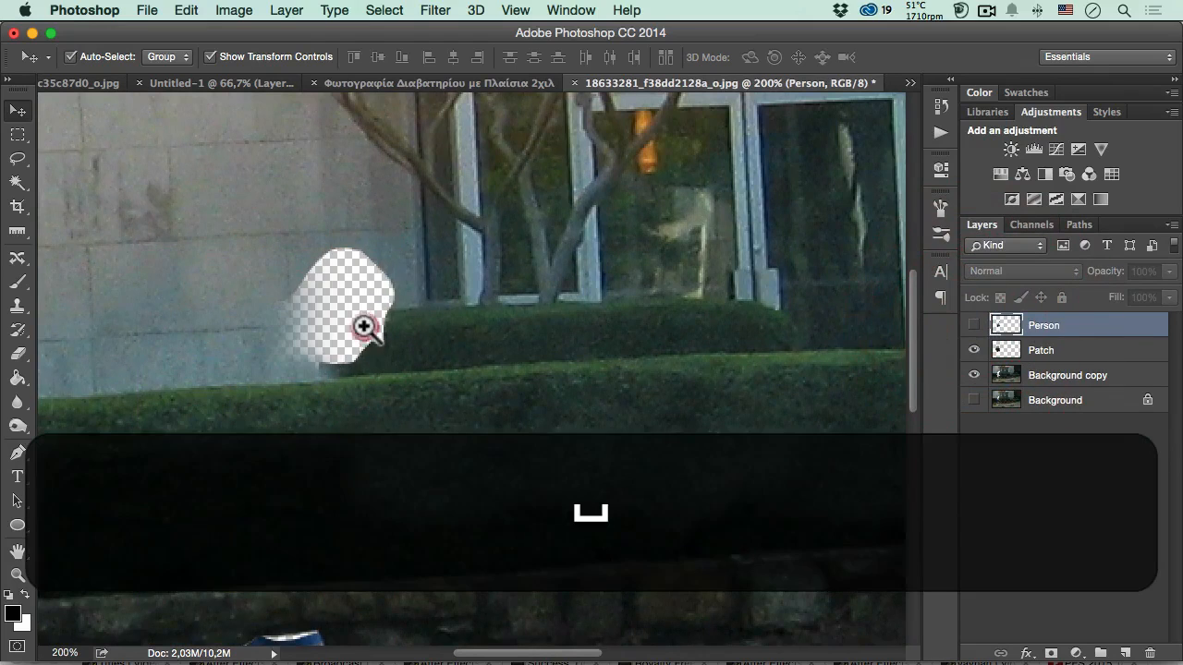
{"action": "left_click", "coordinate": [365, 327], "text": "super"}
{"action": "left_click_drag", "start_coordinate": [365, 327], "coordinate": [555, 340]}
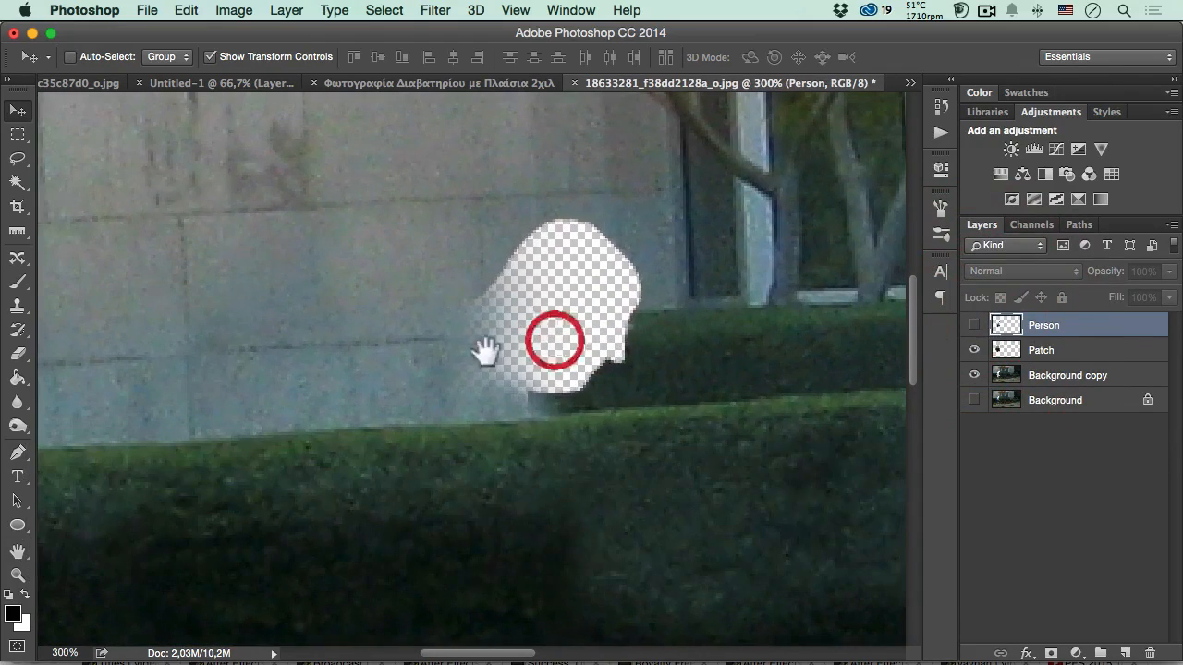
{"action": "left_click", "coordinate": [19, 307]}
{"action": "left_click", "coordinate": [1007, 353]}
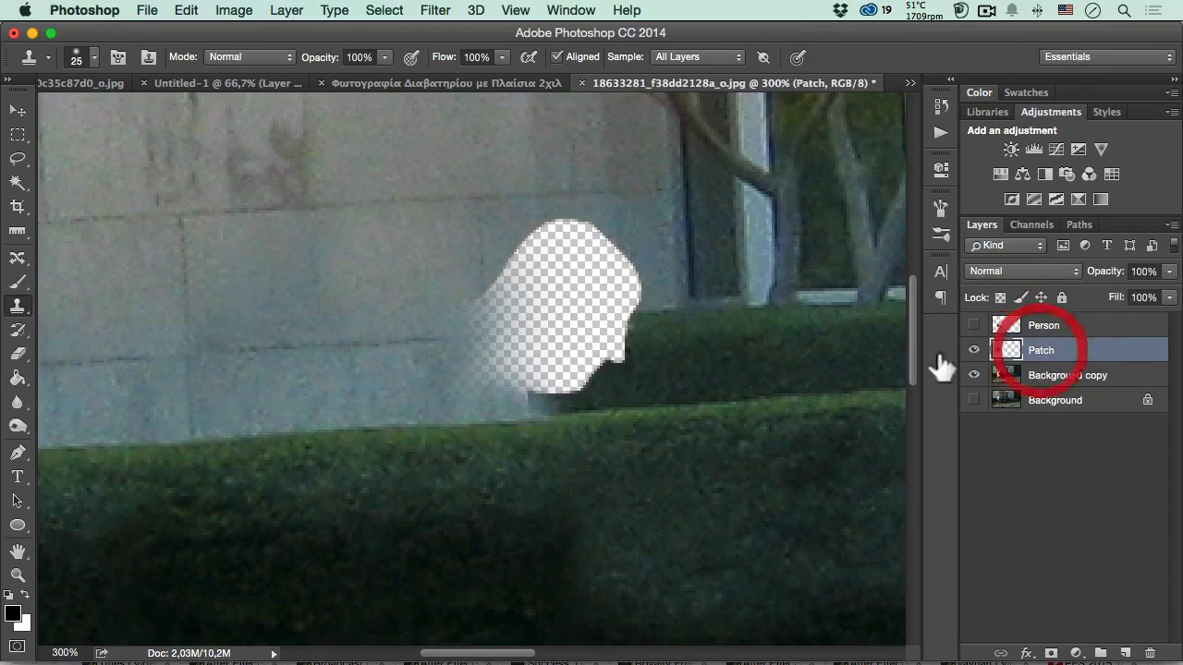
- Try cloning the building wall's joint intersection over the back of the head gap
{"action": "left_click", "coordinate": [188, 358], "text": "alt"}
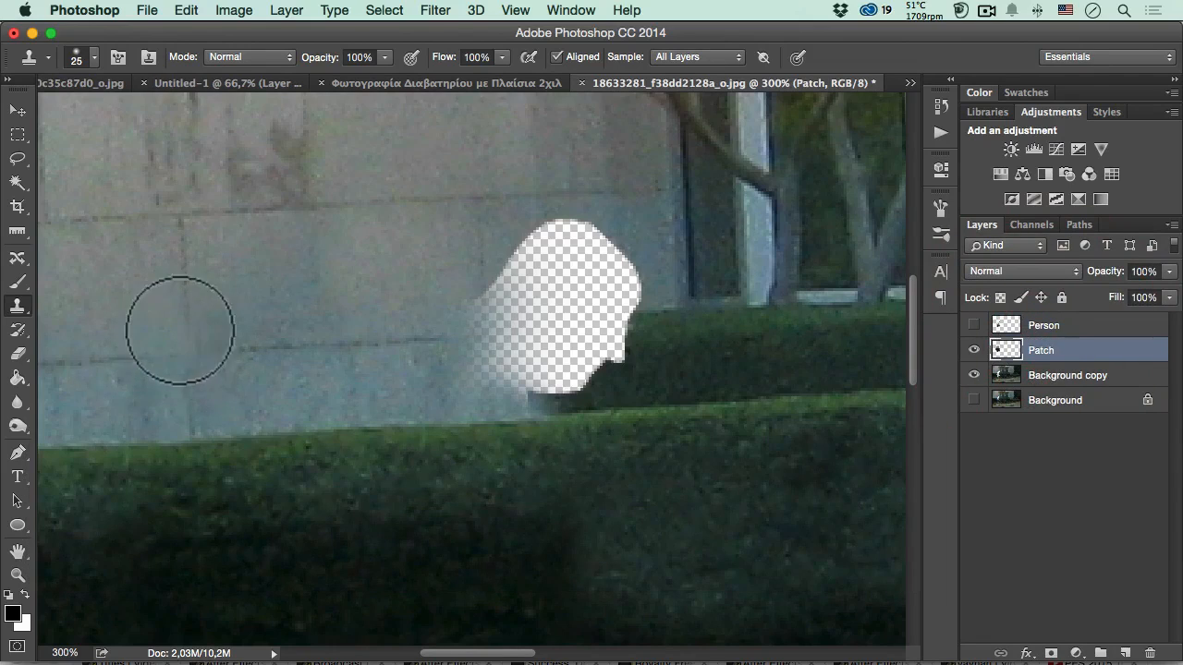
{"action": "key", "text": "alt"}
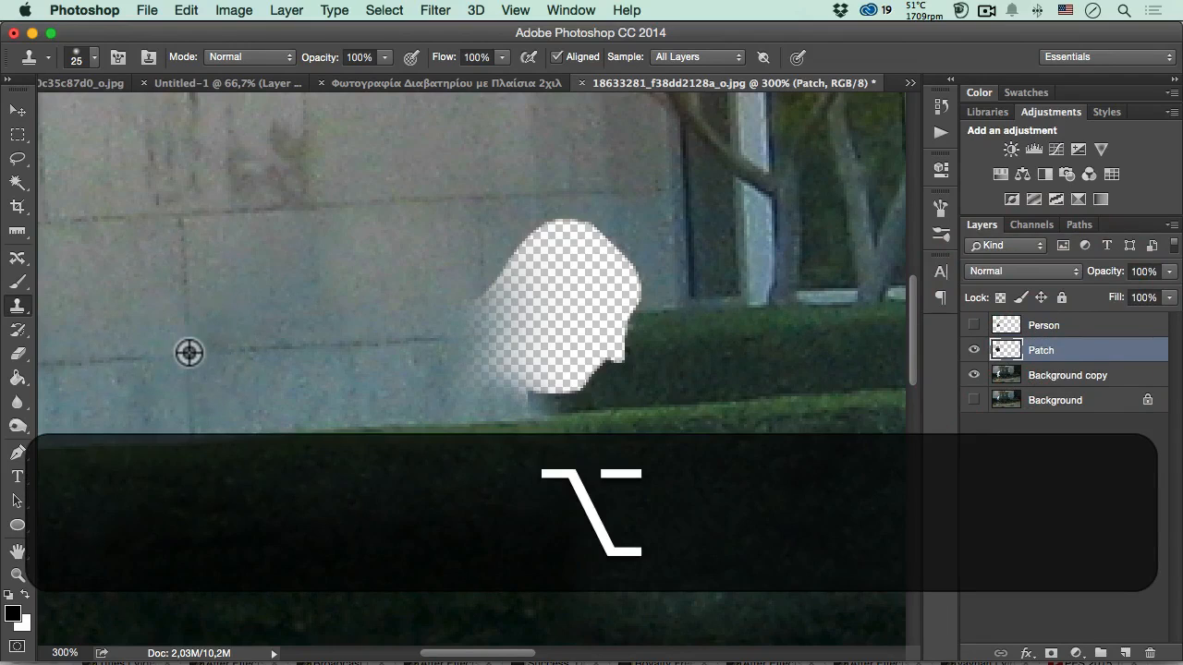
{"action": "left_click", "coordinate": [188, 352], "text": "alt"}
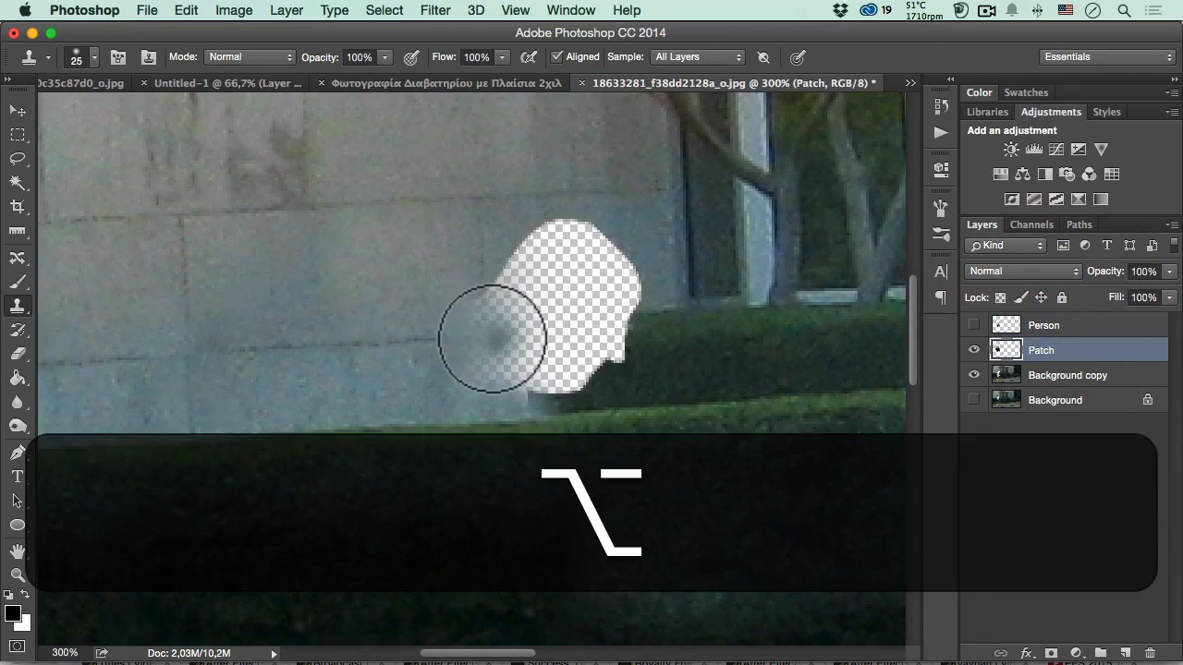
{"action": "mouse_move", "coordinate": [488, 340]}
{"action": "left_mouse_down"}
{"action": "mouse_move", "coordinate": [455, 327]}
{"action": "mouse_move", "coordinate": [481, 313]}
{"action": "mouse_move", "coordinate": [479, 287]}
{"action": "mouse_move", "coordinate": [431, 343]}
{"action": "left_mouse_up"}
{"action": "key", "text": "super+z"}
{"action": "key", "text": "super+z"}
{"action": "key", "text": "alt+super+z"}
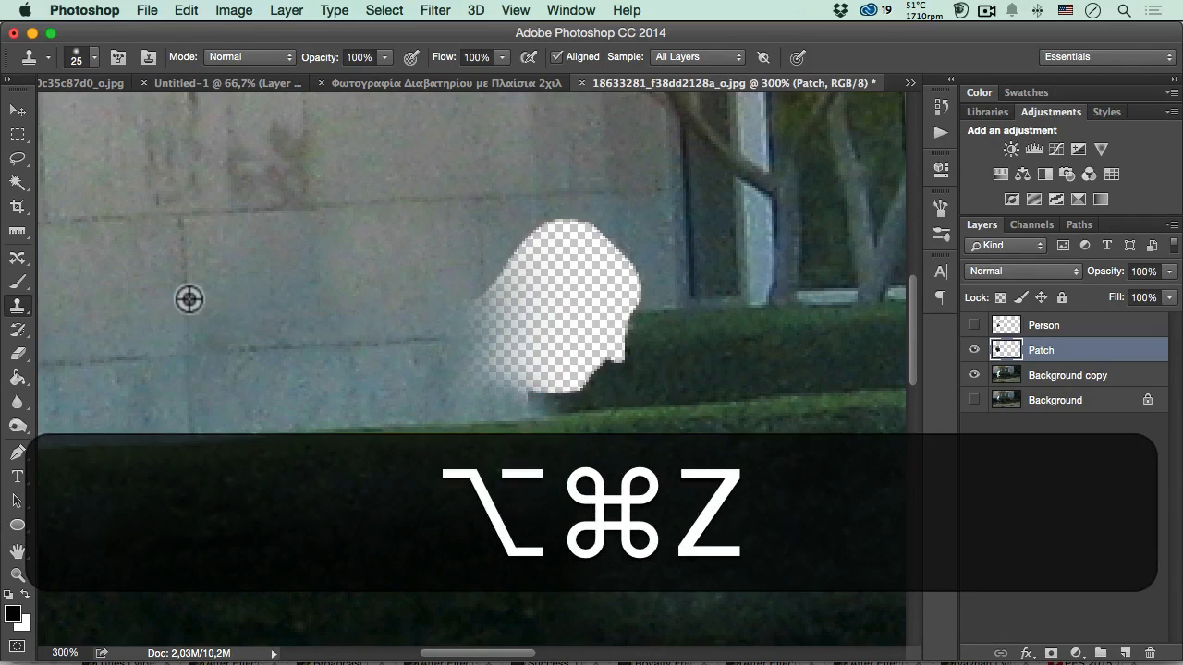
- Sample the building wall's vertical joint and clone wall over the back and upper part of the head gap
{"action": "left_click", "coordinate": [189, 298], "text": "alt"}
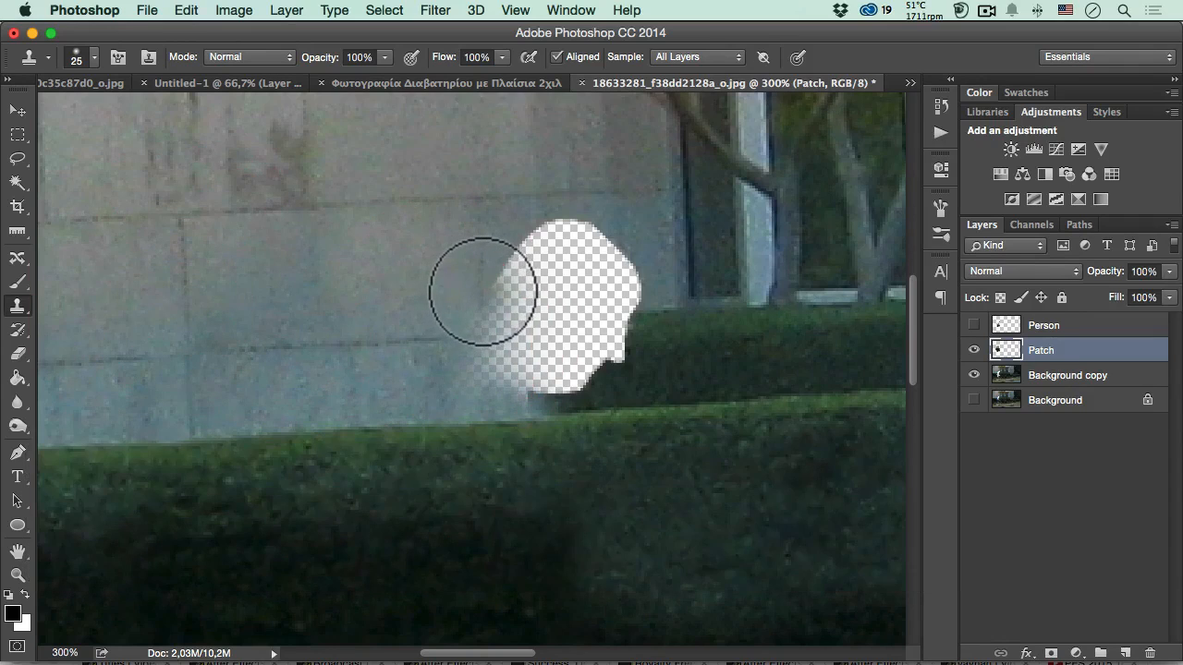
{"action": "left_click_drag", "start_coordinate": [482, 288], "coordinate": [485, 314]}
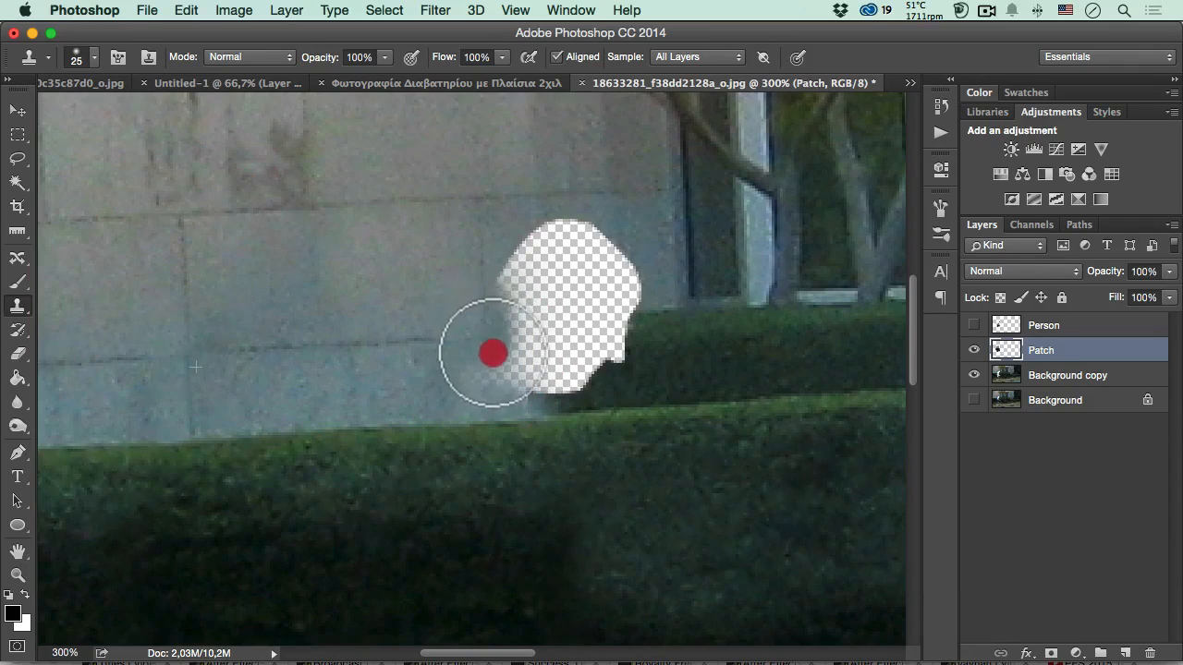
{"action": "mouse_move", "coordinate": [508, 369]}
{"action": "left_mouse_down"}
{"action": "mouse_move", "coordinate": [516, 379]}
{"action": "mouse_move", "coordinate": [523, 347]}
{"action": "left_mouse_up"}
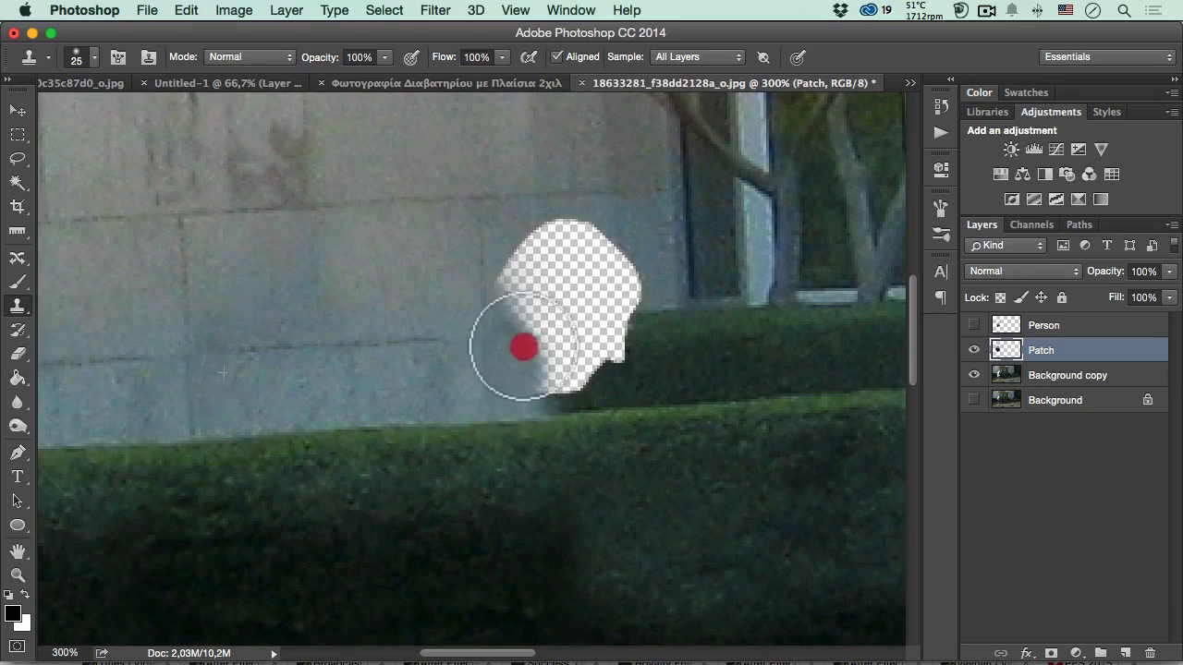
{"action": "mouse_move", "coordinate": [529, 244]}
{"action": "left_mouse_down"}
{"action": "mouse_move", "coordinate": [572, 228]}
{"action": "mouse_move", "coordinate": [626, 269]}
{"action": "mouse_move", "coordinate": [528, 272]}
{"action": "mouse_move", "coordinate": [600, 280]}
{"action": "mouse_move", "coordinate": [530, 298]}
{"action": "mouse_move", "coordinate": [604, 264]}
{"action": "left_mouse_up"}
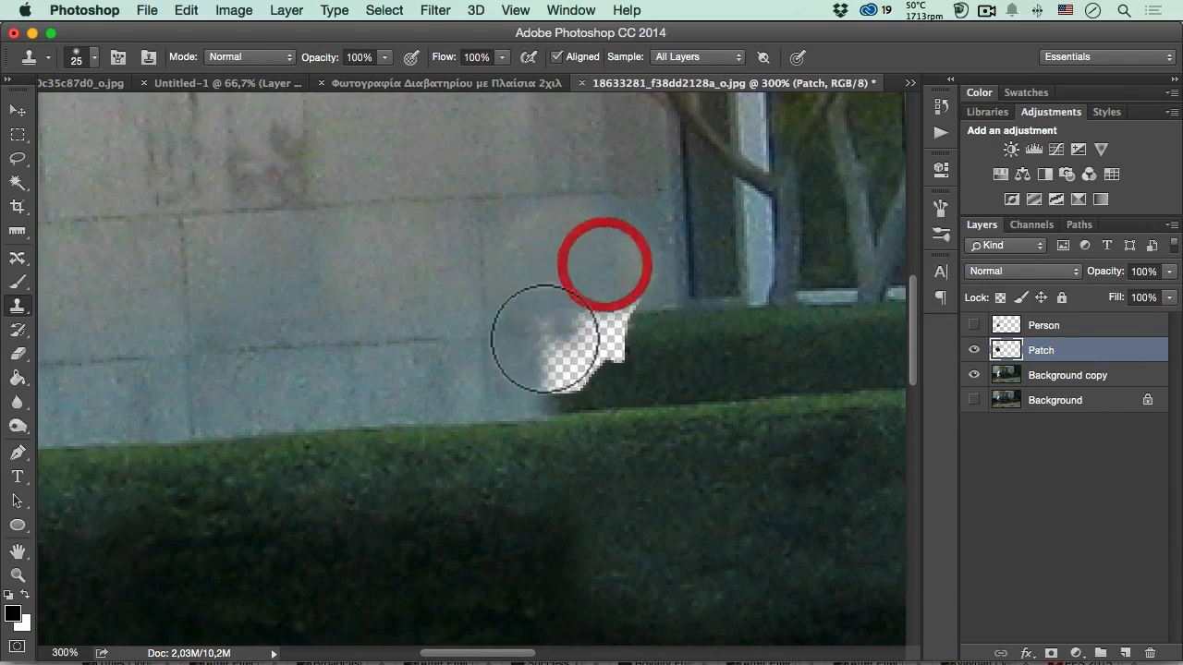
- Draw a lasso selection around the remaining face gap, following the rear hedge's top edge and the front hedge's upper edge
{"action": "key", "text": "space"}
{"action": "left_click_drag", "start_coordinate": [480, 332], "coordinate": [370, 303]}
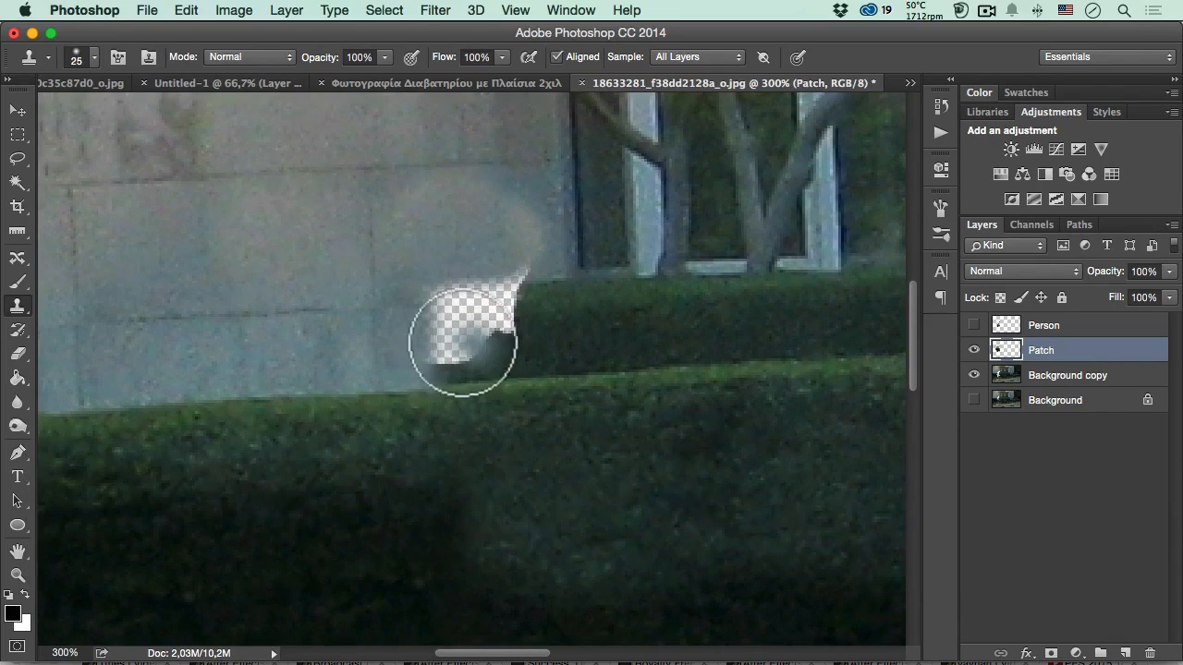
{"action": "key", "text": "l"}
{"action": "left_click", "coordinate": [515, 287]}
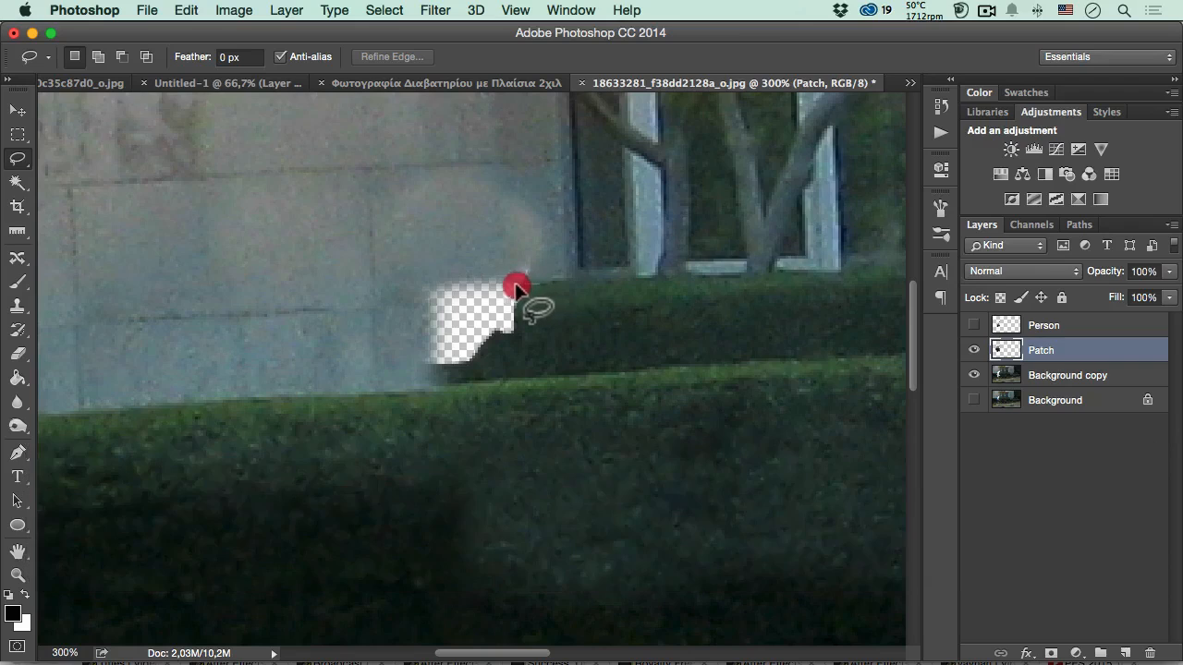
{"action": "mouse_move", "coordinate": [472, 291]}
{"action": "left_mouse_down"}
{"action": "mouse_move", "coordinate": [437, 295]}
{"action": "mouse_move", "coordinate": [431, 339]}
{"action": "left_mouse_up"}
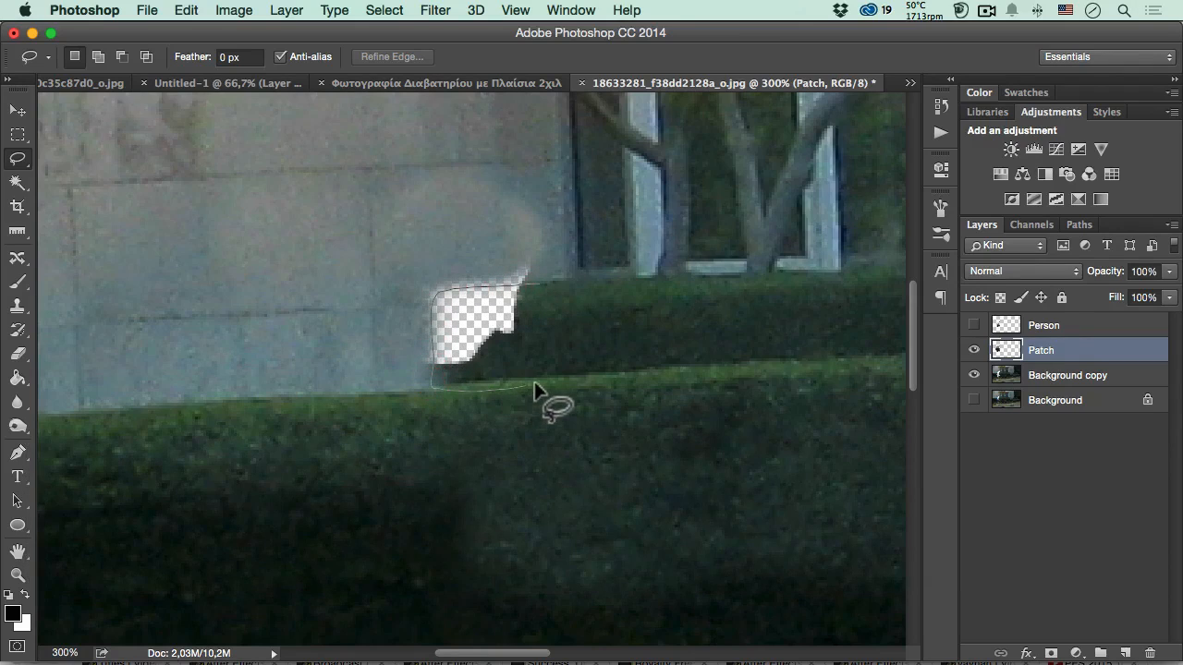
{"action": "left_click_drag", "start_coordinate": [606, 349], "coordinate": [604, 342]}
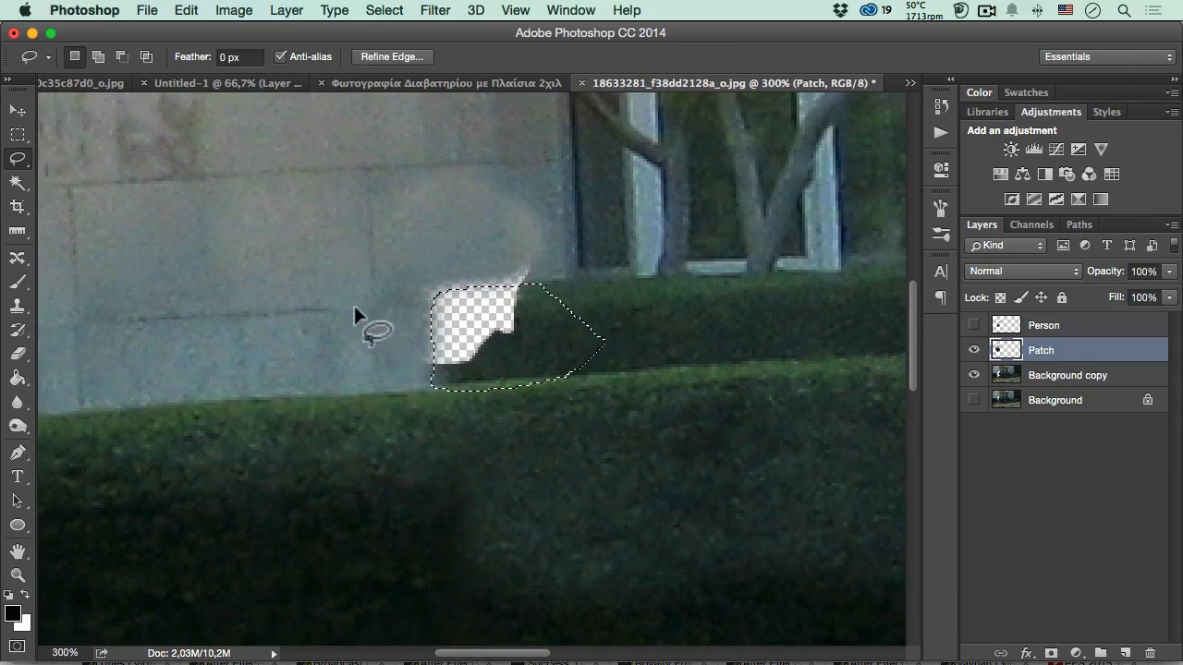
- Sample the rear hedge with the Clone Stamp and fill the remaining gap inside the selection on the Patch layer
{"action": "key", "text": "s"}
{"action": "left_click", "coordinate": [633, 299], "text": "alt"}
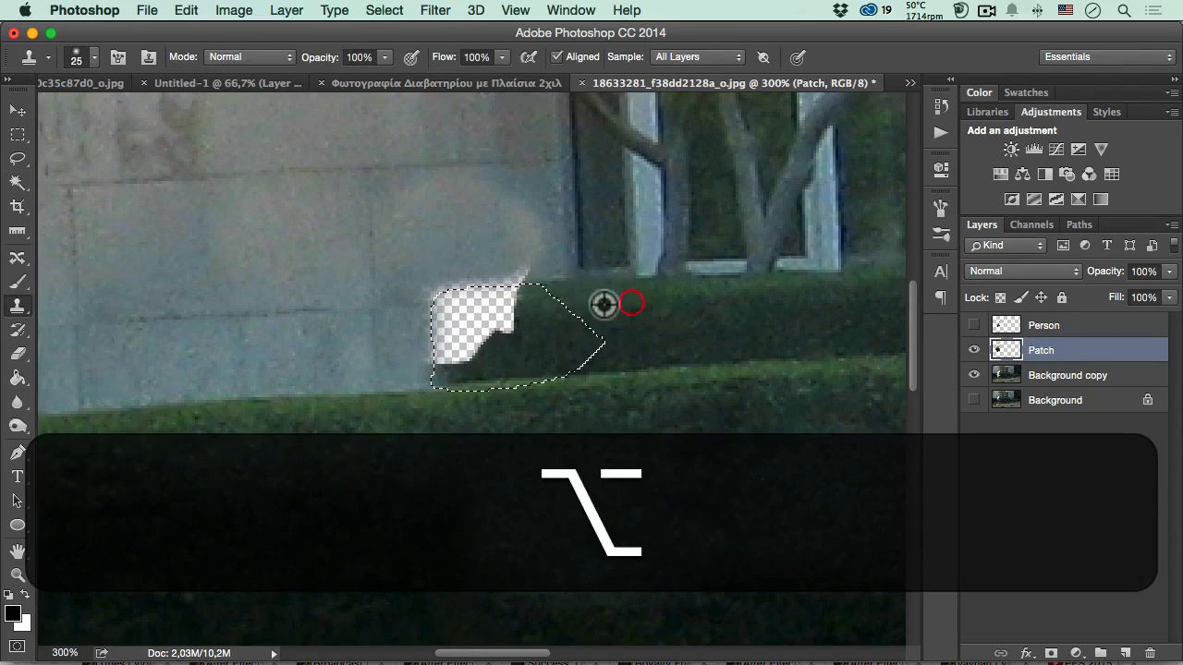
{"action": "mouse_move", "coordinate": [512, 311]}
{"action": "left_mouse_down"}
{"action": "mouse_move", "coordinate": [502, 308]}
{"action": "mouse_move", "coordinate": [502, 335]}
{"action": "mouse_move", "coordinate": [456, 349]}
{"action": "mouse_move", "coordinate": [444, 343]}
{"action": "mouse_move", "coordinate": [458, 311]}
{"action": "mouse_move", "coordinate": [498, 311]}
{"action": "mouse_move", "coordinate": [452, 367]}
{"action": "mouse_move", "coordinate": [479, 303]}
{"action": "left_mouse_up"}
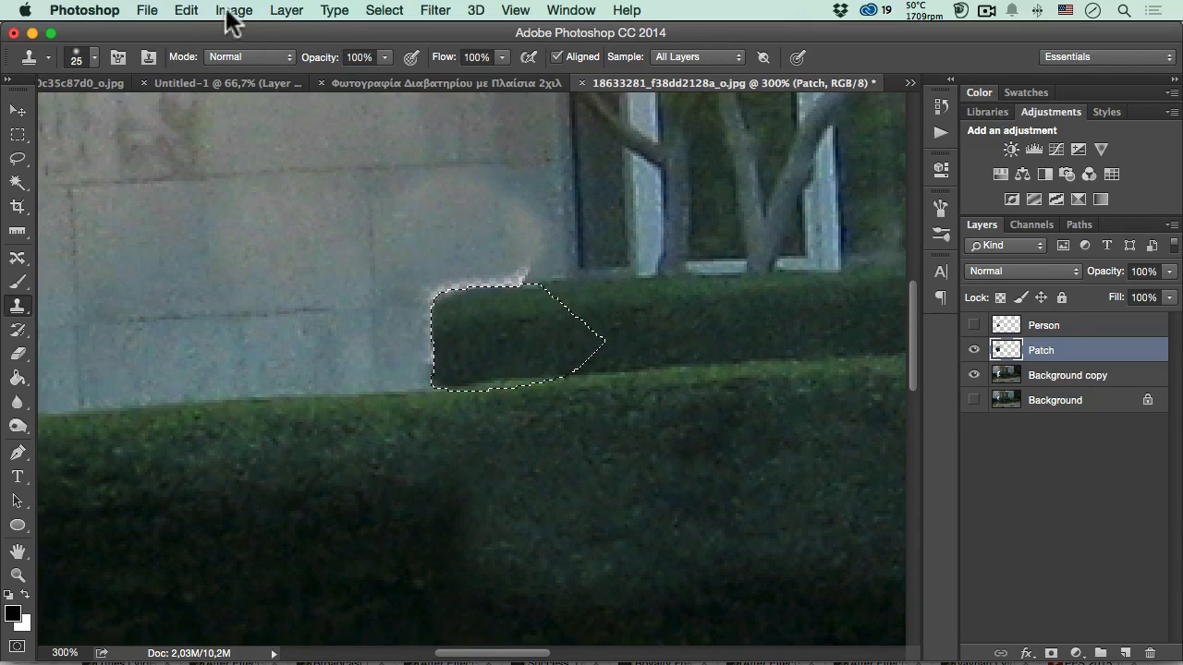
- Invert the selection and clone clean building wall over the bright halo along the rear hedge's top and end edges
{"action": "left_click", "coordinate": [382, 11]}
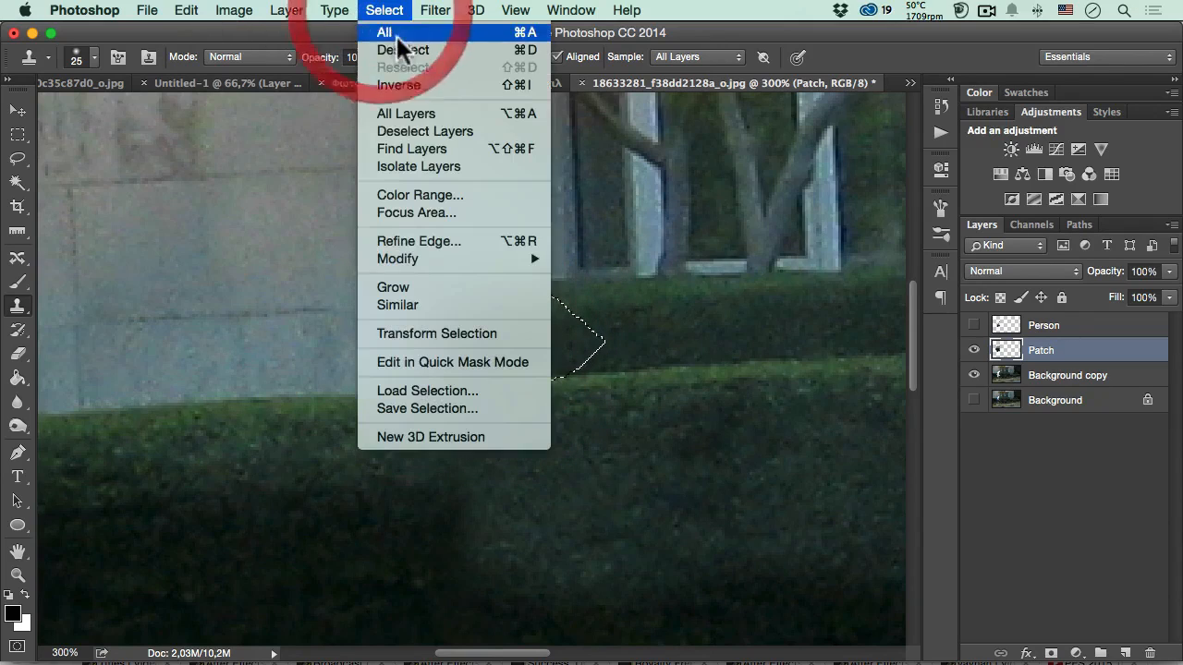
{"action": "left_click", "coordinate": [400, 82]}
{"action": "key", "text": "alt"}
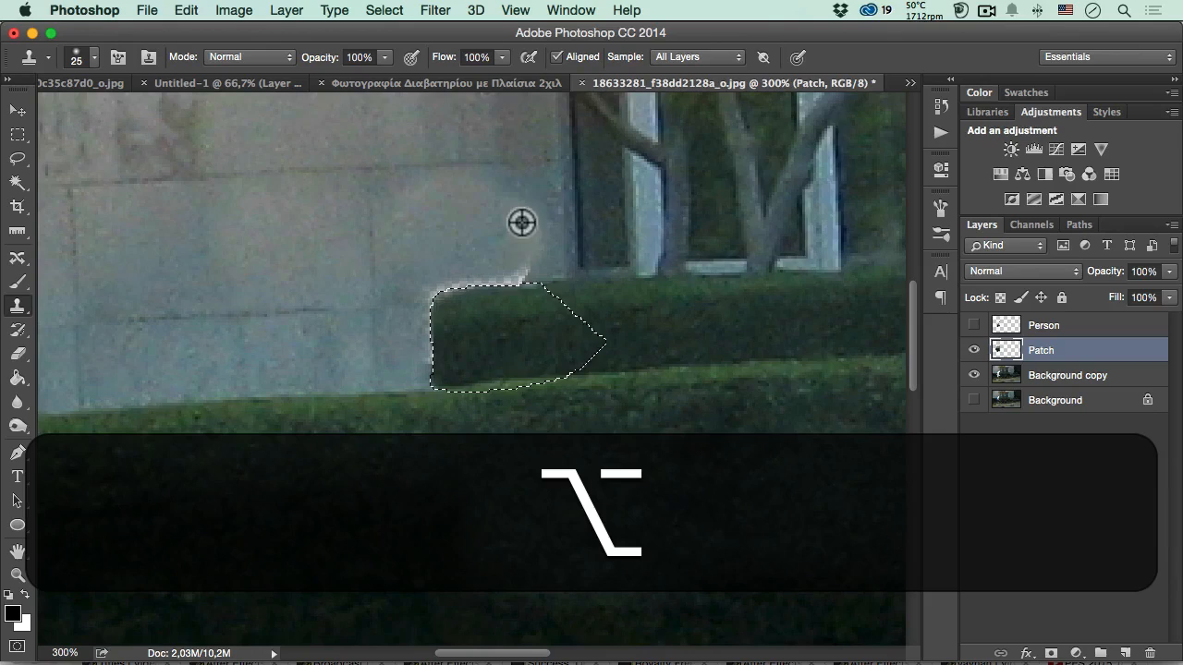
{"action": "left_click", "coordinate": [569, 226], "text": "alt"}
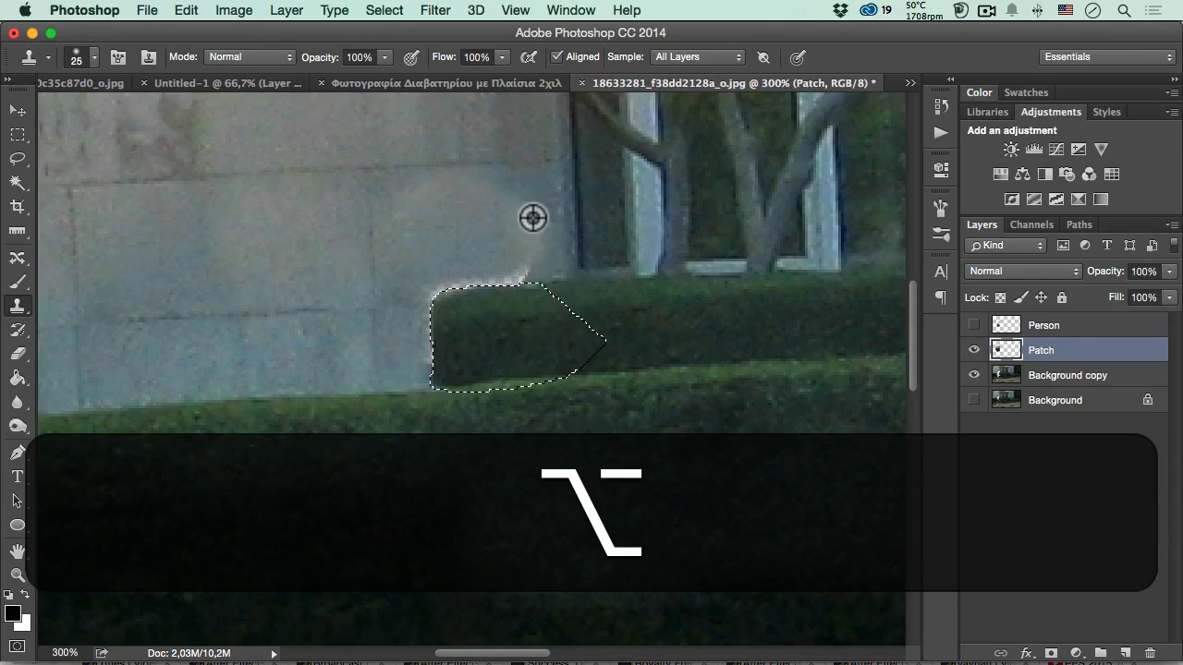
{"action": "left_click", "coordinate": [520, 209], "text": "alt"}
{"action": "left_click", "coordinate": [507, 231], "text": "alt"}
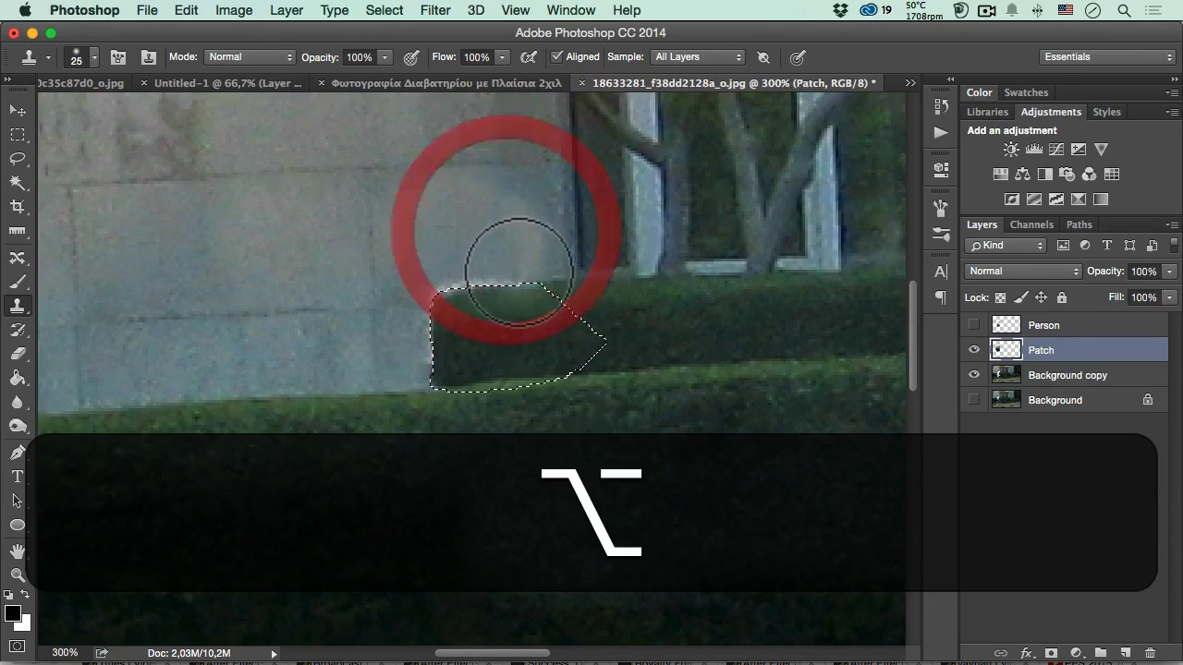
{"action": "mouse_move", "coordinate": [518, 271]}
{"action": "left_mouse_down"}
{"action": "mouse_move", "coordinate": [478, 268]}
{"action": "mouse_move", "coordinate": [415, 293]}
{"action": "mouse_move", "coordinate": [409, 330]}
{"action": "left_mouse_up"}
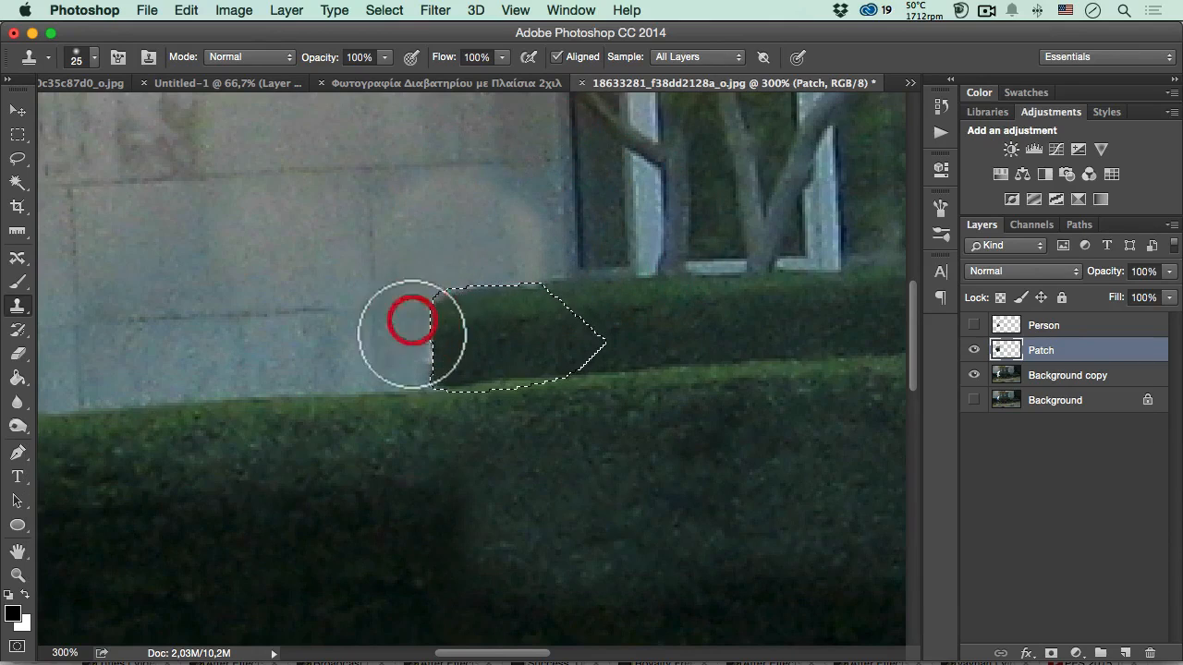
{"action": "left_click", "coordinate": [349, 322], "text": "alt"}
{"action": "left_click", "coordinate": [317, 315], "text": "alt"}
{"action": "left_click", "coordinate": [317, 314], "text": "alt"}
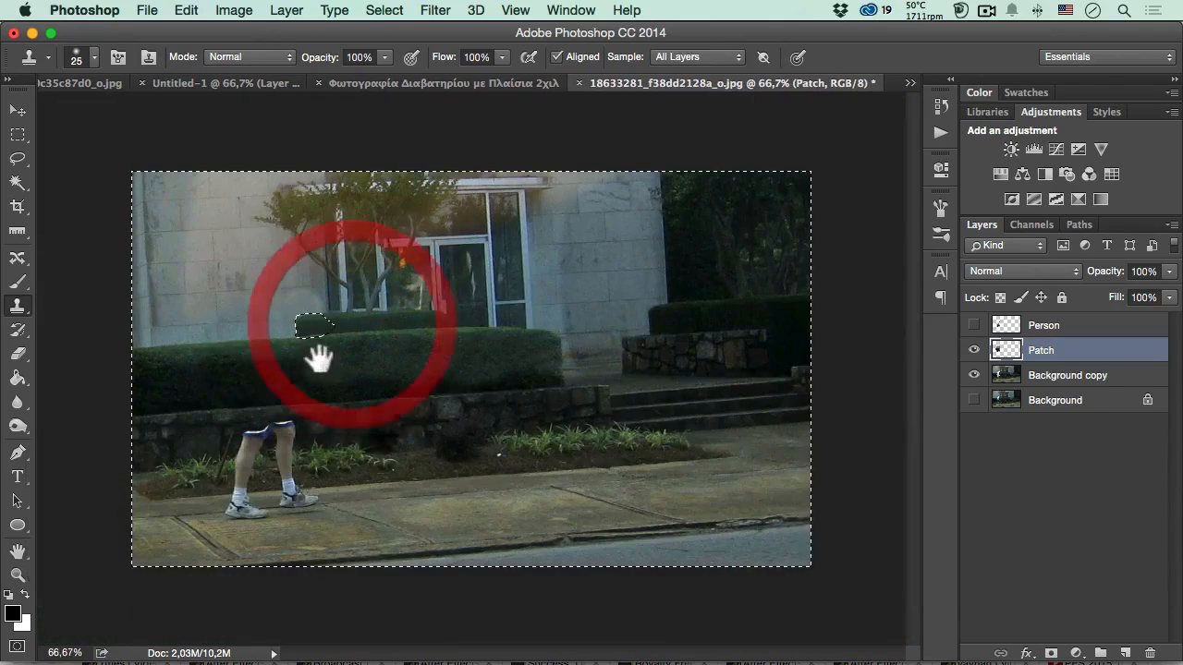
- Deselect and soften the rear hedge's hard edge against the wall with the Blur tool at 39% strength
{"action": "key", "text": "super+d"}
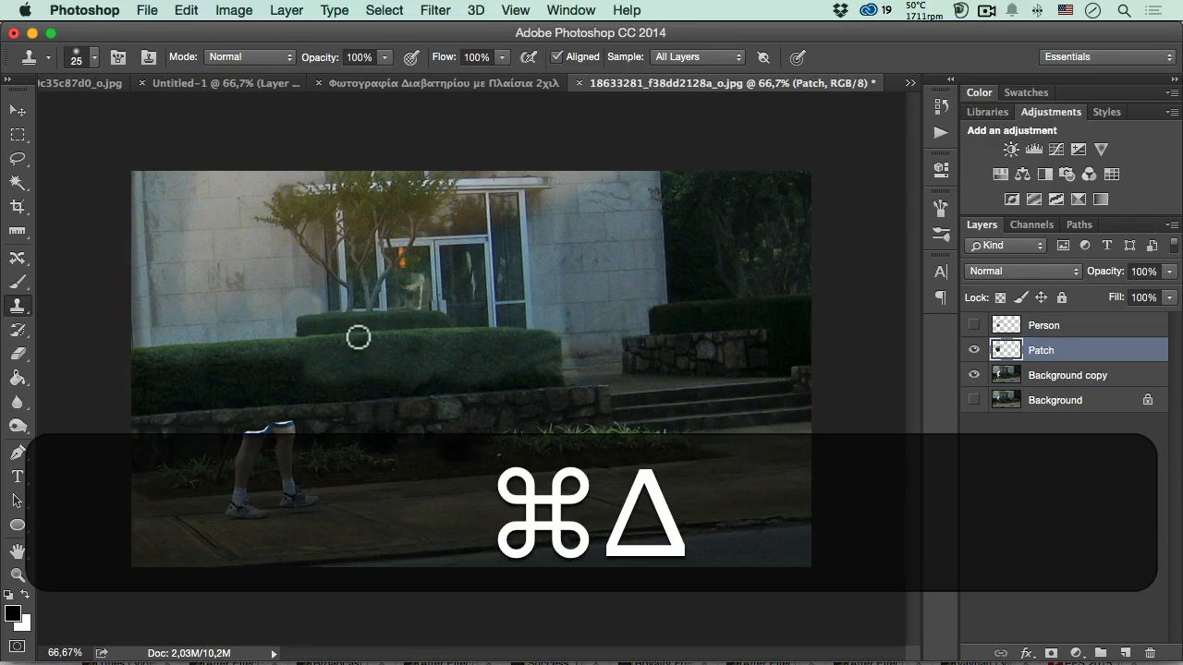
{"action": "left_click", "coordinate": [305, 351], "text": "super"}
{"action": "left_click", "coordinate": [301, 342], "text": "super"}
{"action": "left_click", "coordinate": [300, 340], "text": "super"}
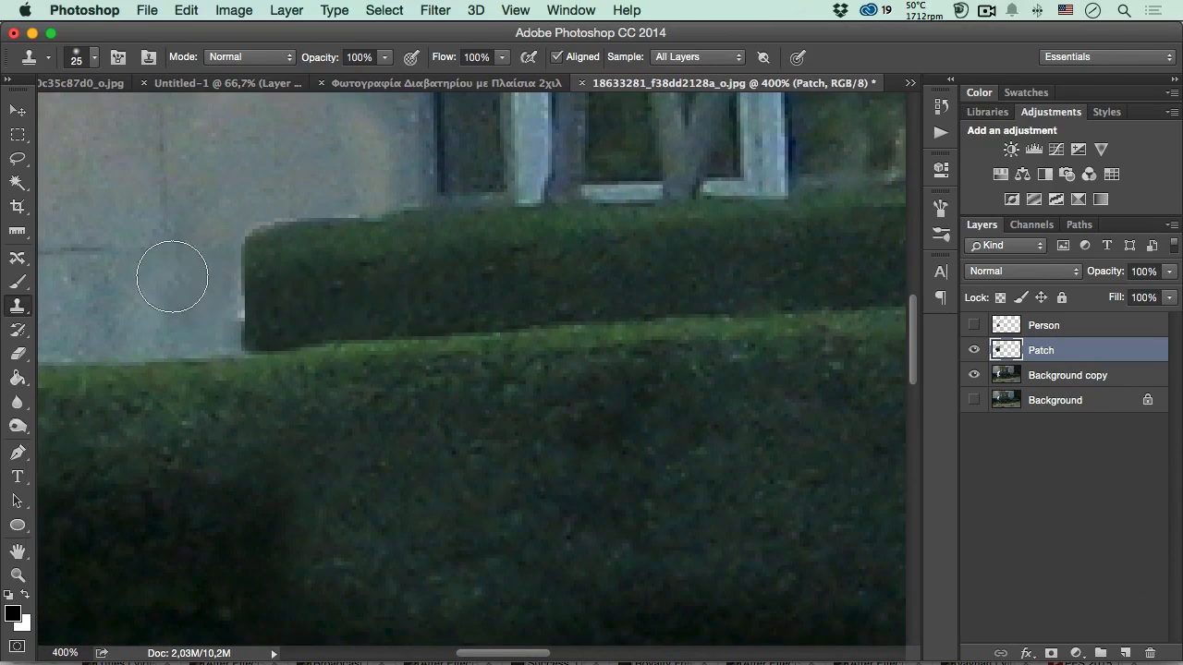
{"action": "left_click", "coordinate": [17, 402]}
{"action": "mouse_move", "coordinate": [232, 291]}
{"action": "left_mouse_down"}
{"action": "mouse_move", "coordinate": [237, 320]}
{"action": "mouse_move", "coordinate": [260, 218]}
{"action": "mouse_move", "coordinate": [362, 205]}
{"action": "mouse_move", "coordinate": [241, 251]}
{"action": "mouse_move", "coordinate": [216, 343]}
{"action": "left_mouse_up"}
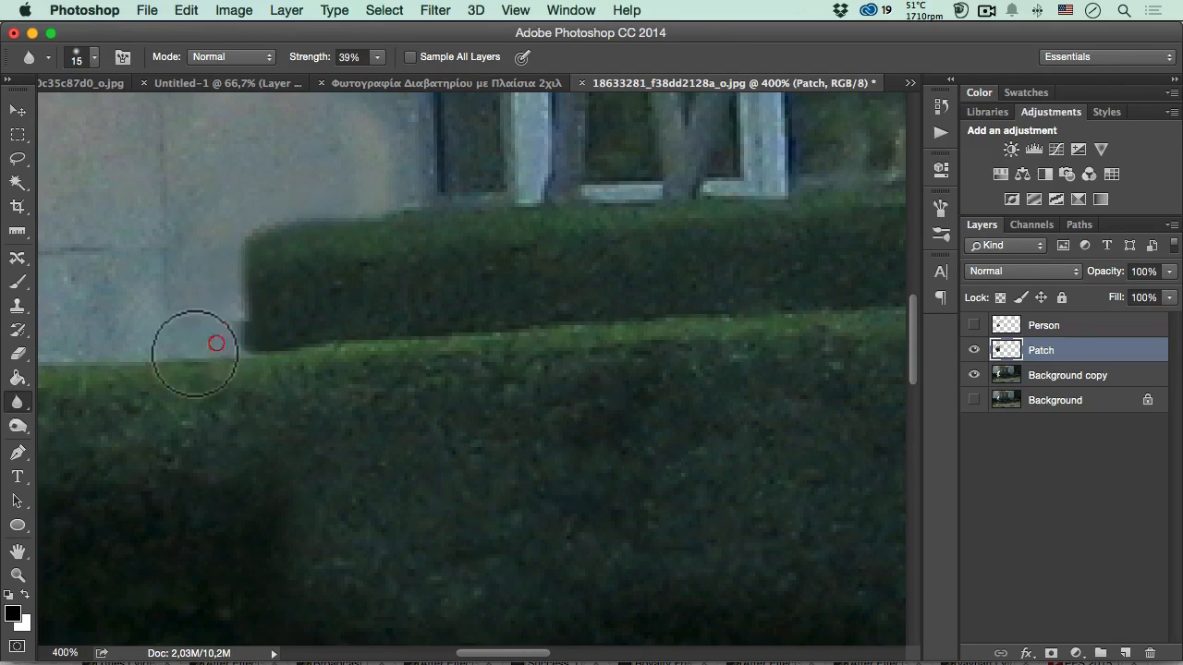
{"action": "key", "text": "alt+space"}
{"action": "left_click", "coordinate": [277, 328], "text": "alt"}
{"action": "left_click", "coordinate": [268, 346], "text": "alt"}
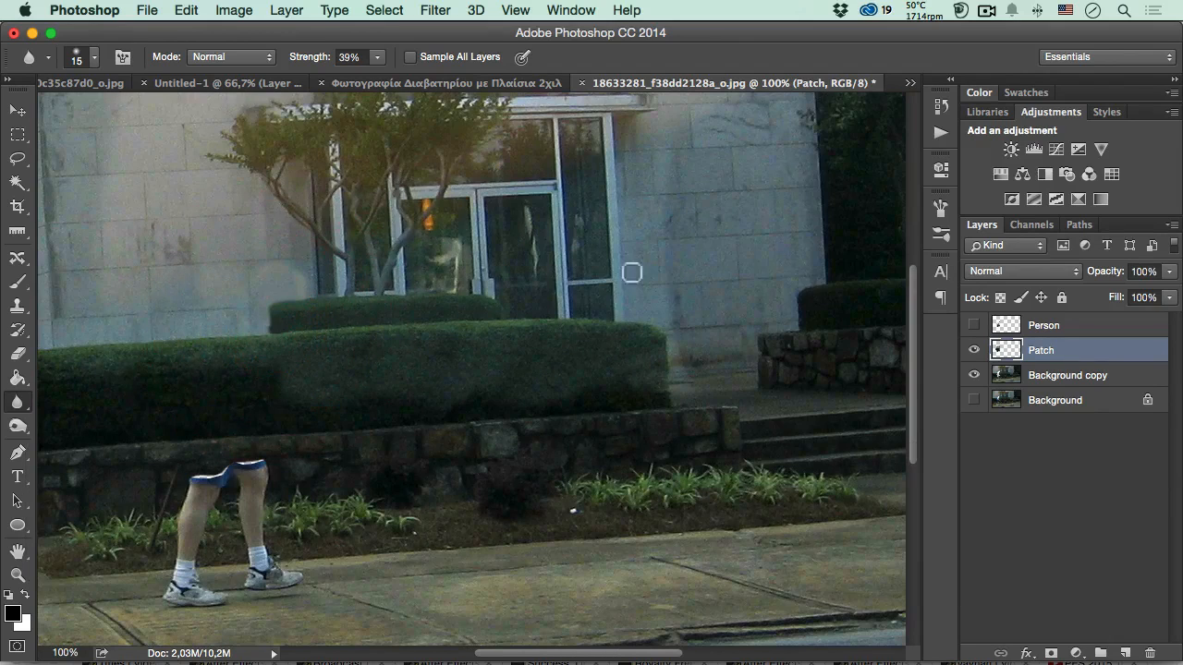
- Show the Person layer and toggle the Patch and Person layers to check the repaired background, leaving both visible
{"action": "left_click", "coordinate": [973, 325]}
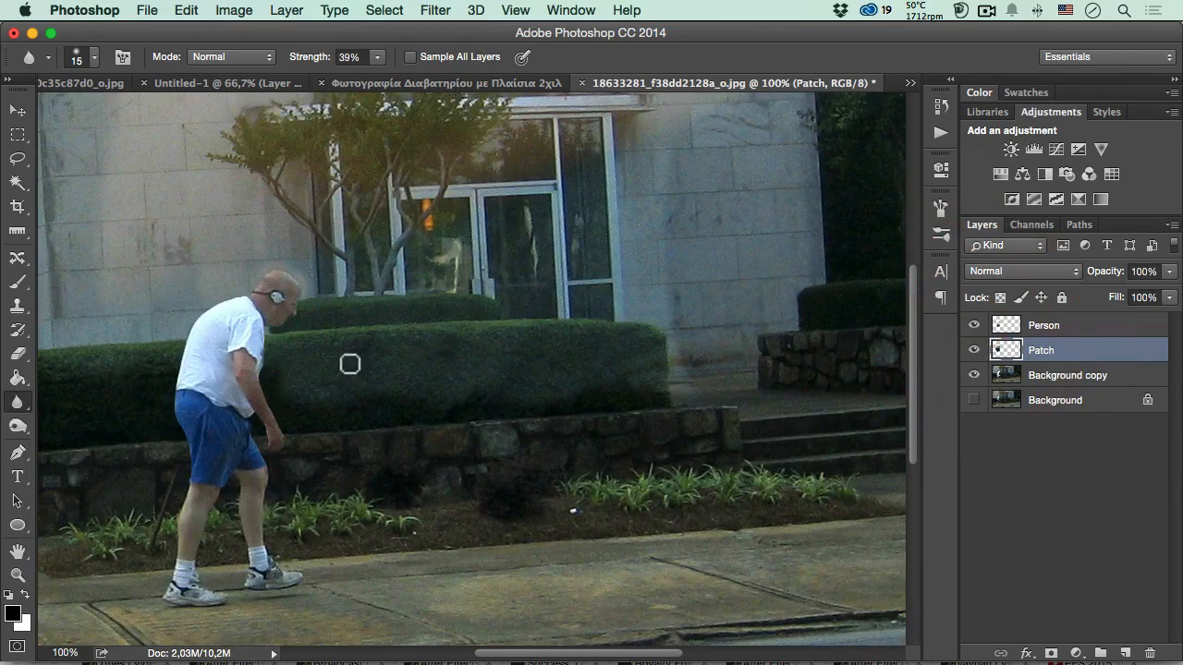
{"action": "left_click", "coordinate": [973, 350]}
{"action": "left_click", "coordinate": [973, 351]}
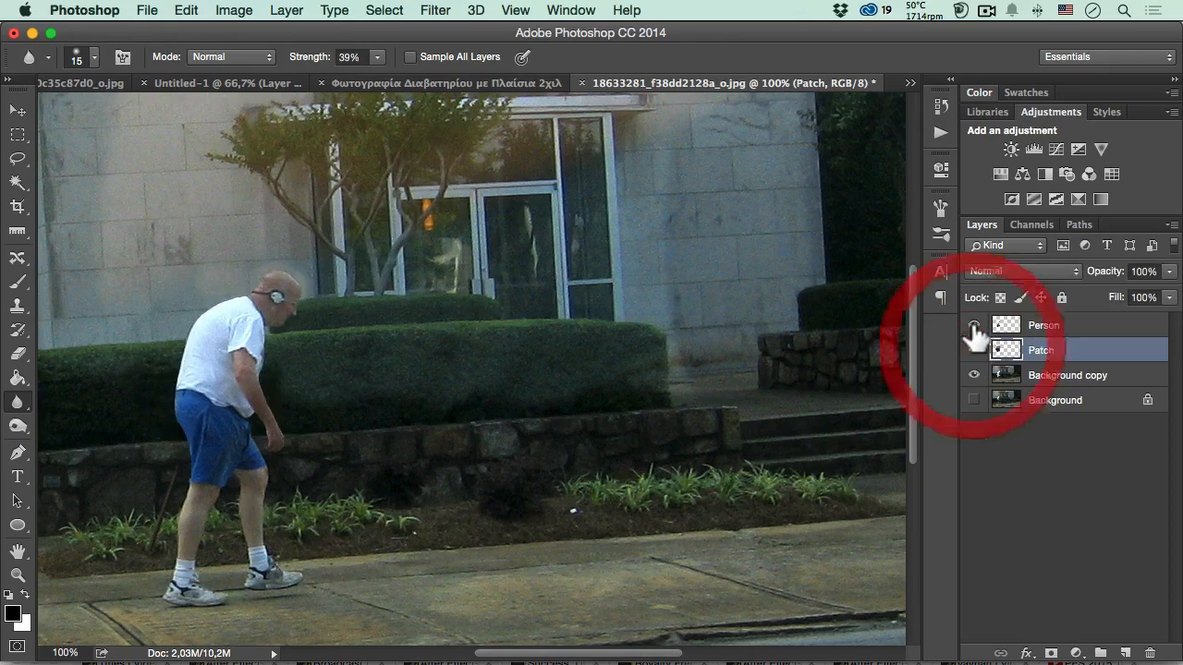
{"action": "left_click", "coordinate": [973, 325]}
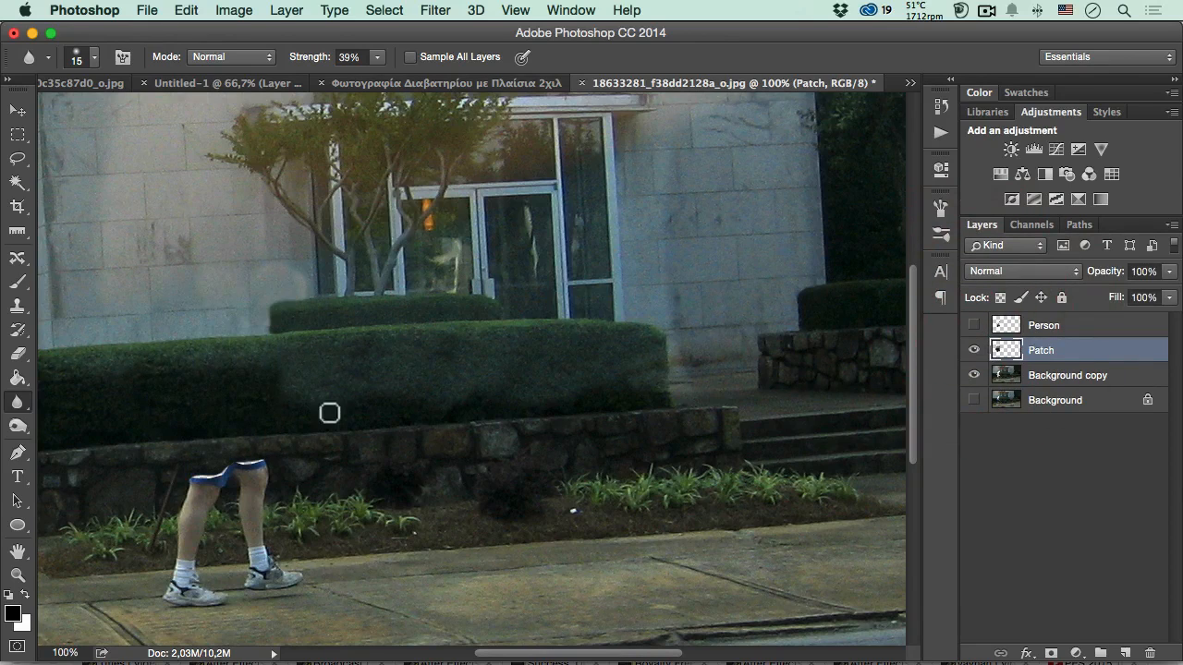
{"action": "left_click", "coordinate": [973, 325]}
- Duplicate the Person layer as a backup below Background copy and reselect the original Person layer
{"action": "left_click", "coordinate": [1006, 325]}
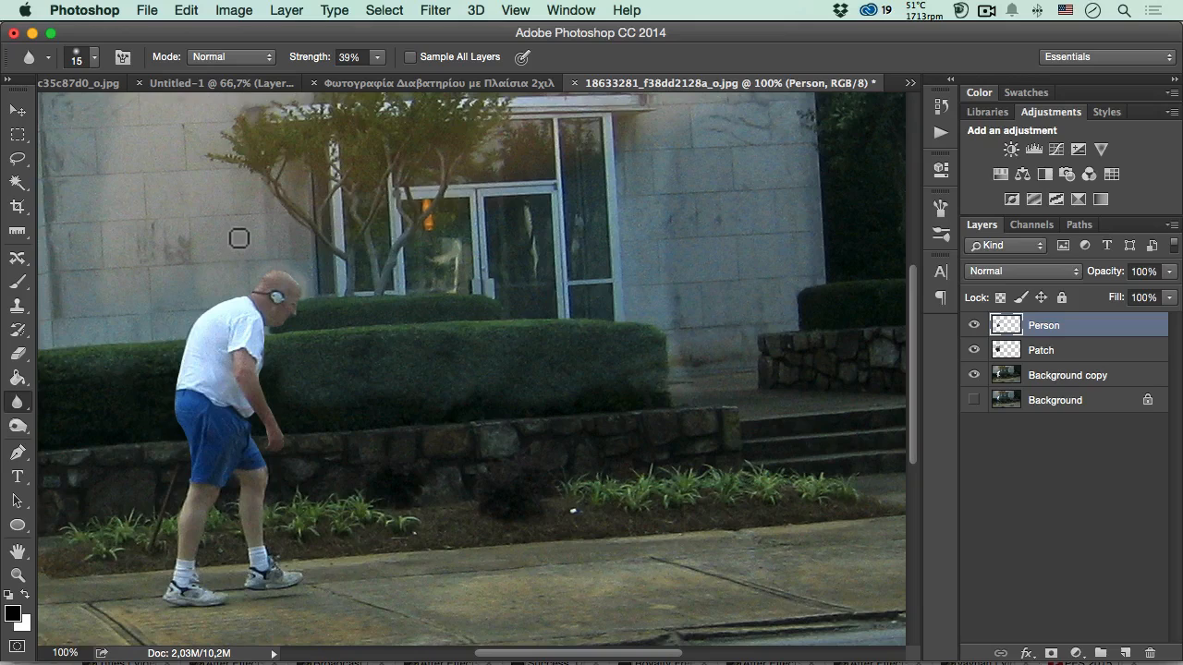
{"action": "left_click_drag", "start_coordinate": [1072, 342], "coordinate": [1063, 412]}
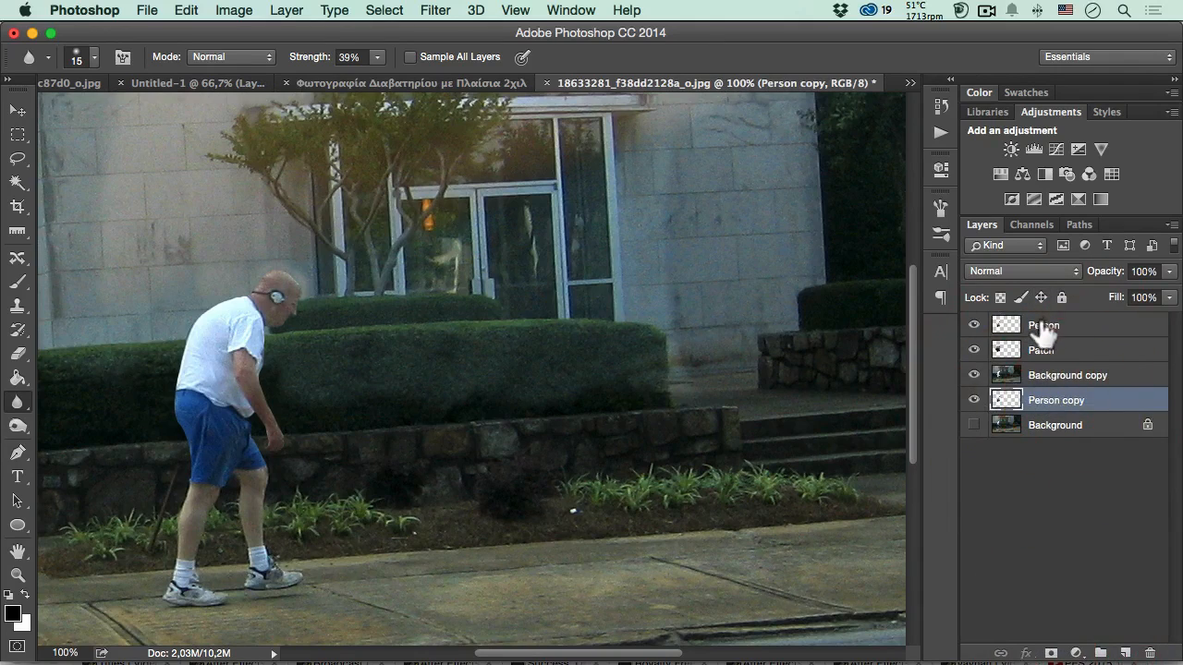
{"action": "left_click", "coordinate": [1042, 328]}
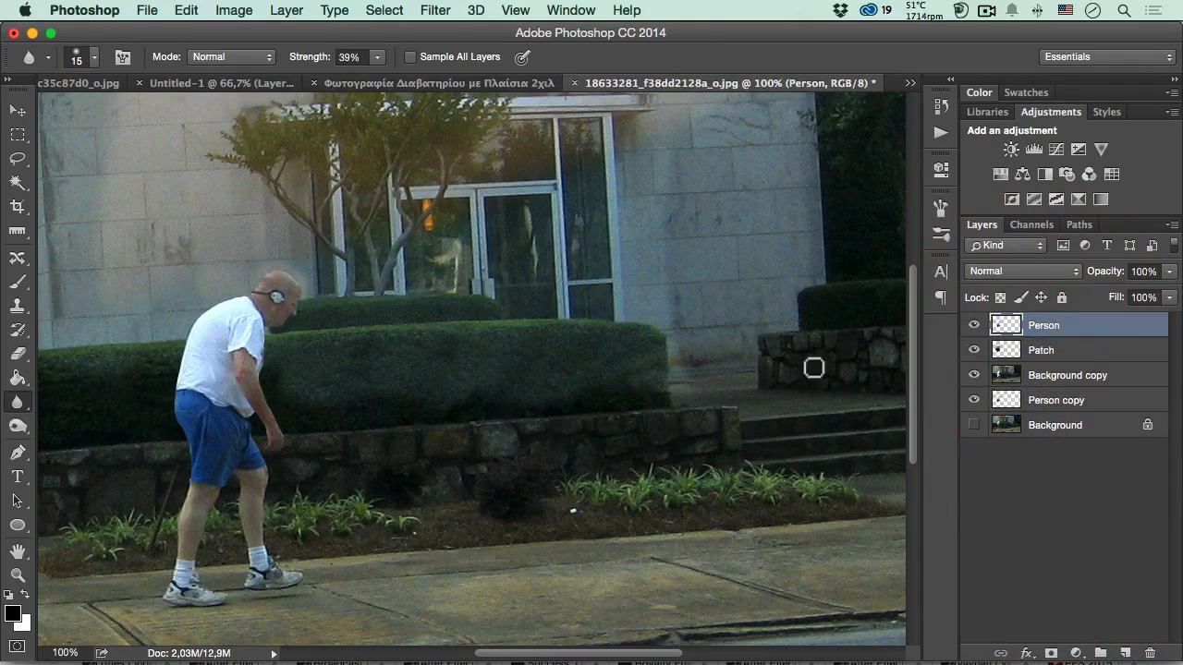
{"action": "left_click", "coordinate": [188, 11]}
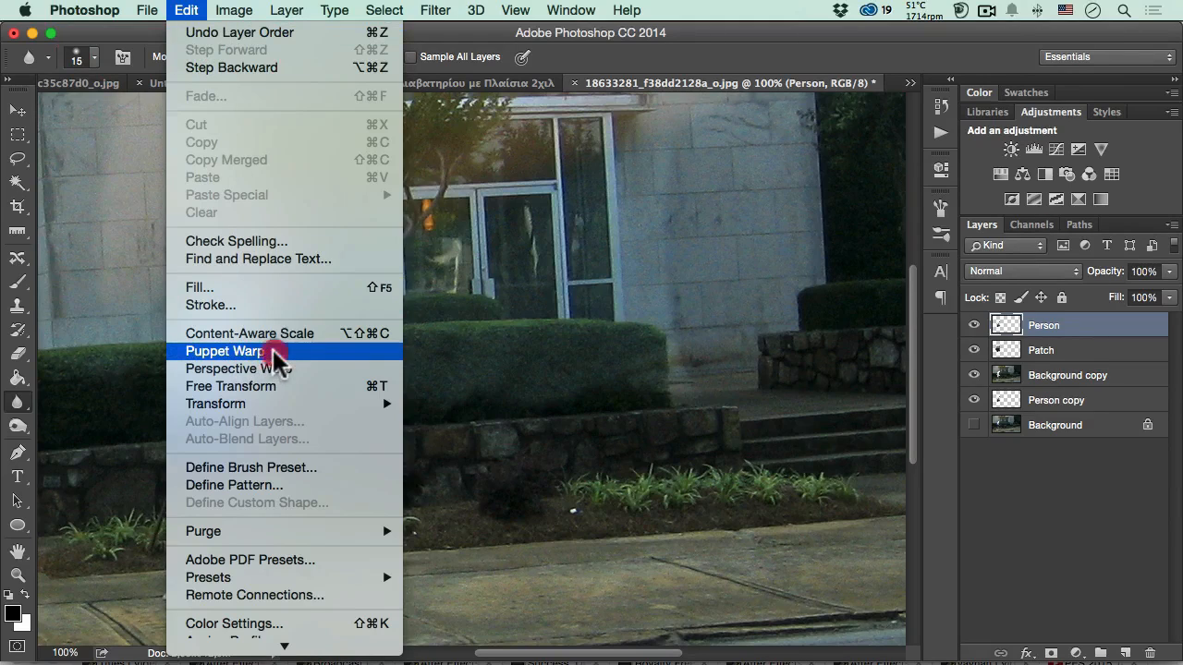
{"action": "left_click", "coordinate": [225, 352]}
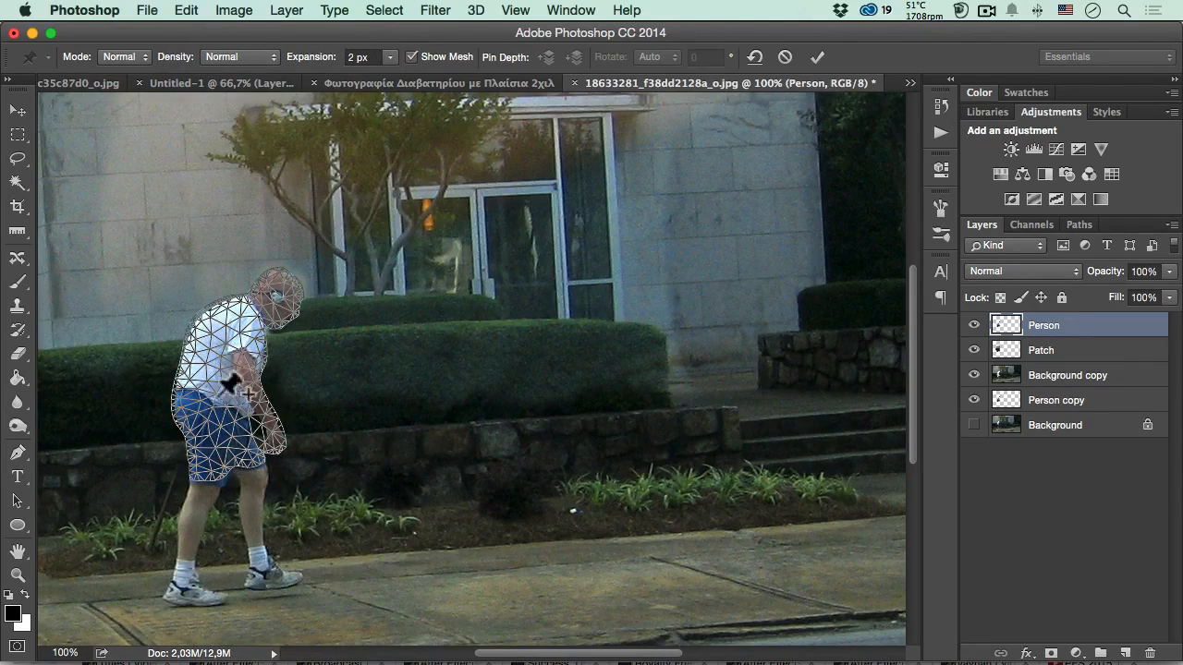
{"action": "left_click", "coordinate": [226, 423], "text": "super"}
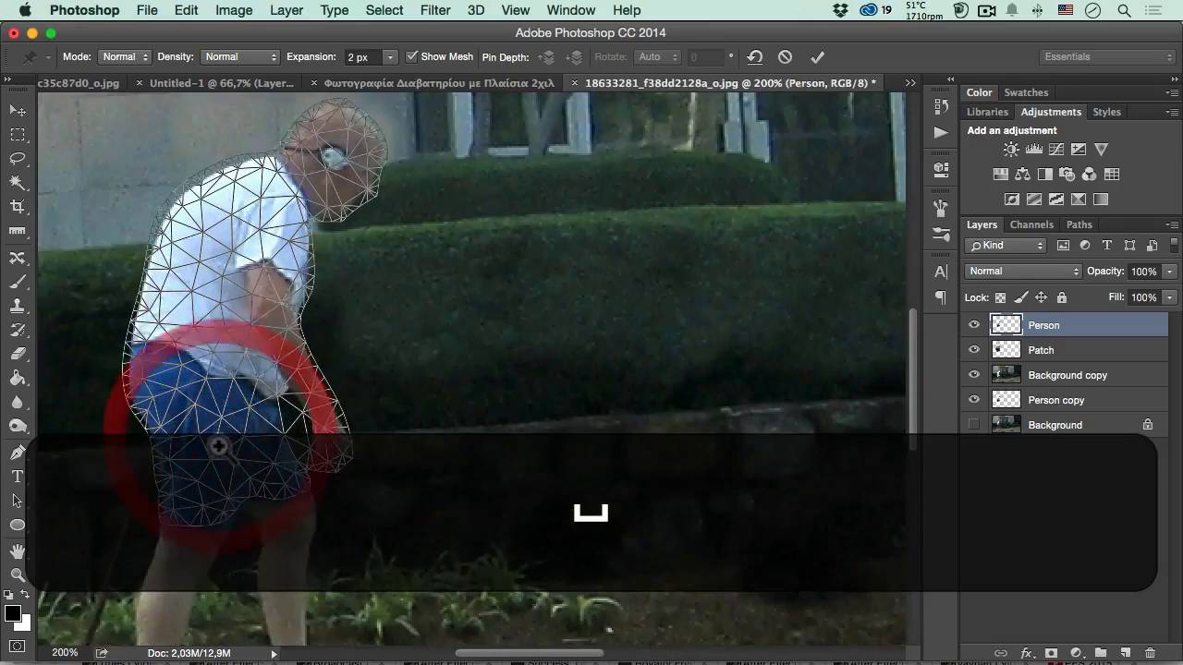
{"action": "left_click_drag", "start_coordinate": [216, 430], "coordinate": [318, 450]}
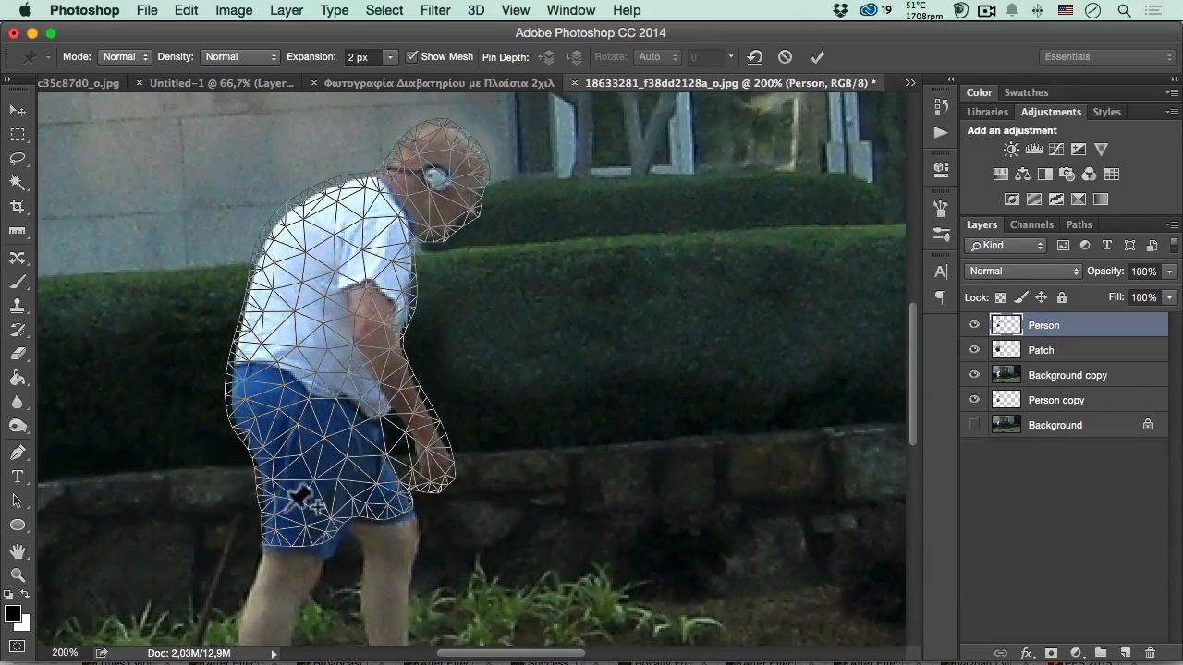
{"action": "left_click", "coordinate": [296, 507], "text": "super"}
{"action": "left_click", "coordinate": [300, 483], "text": "alt"}
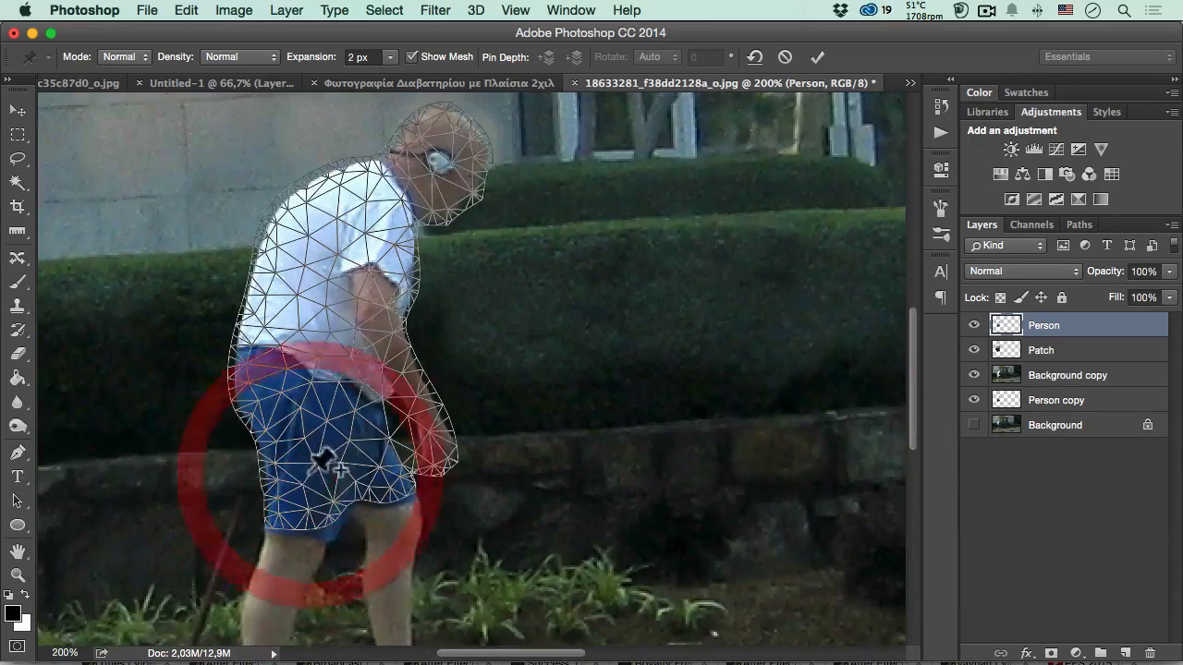
{"action": "left_click", "coordinate": [271, 376]}
{"action": "left_click", "coordinate": [316, 275]}
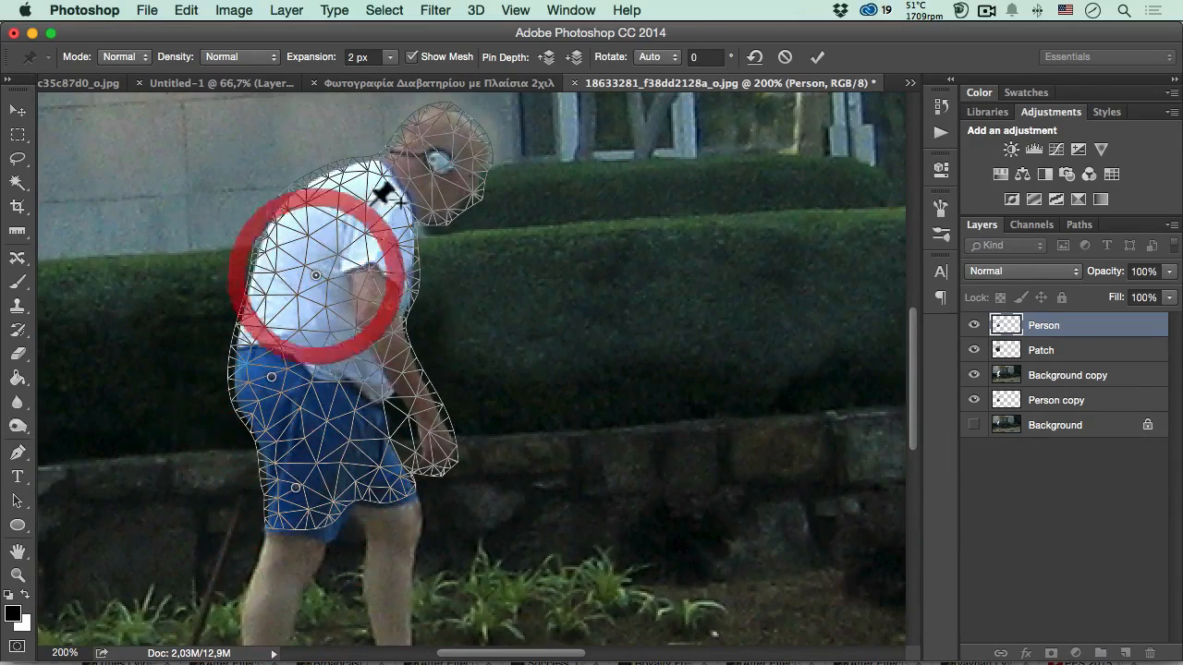
{"action": "left_click", "coordinate": [371, 203]}
{"action": "left_click_drag", "start_coordinate": [373, 209], "coordinate": [297, 195]}
{"action": "key", "text": "space"}
{"action": "left_click_drag", "start_coordinate": [364, 241], "coordinate": [355, 299]}
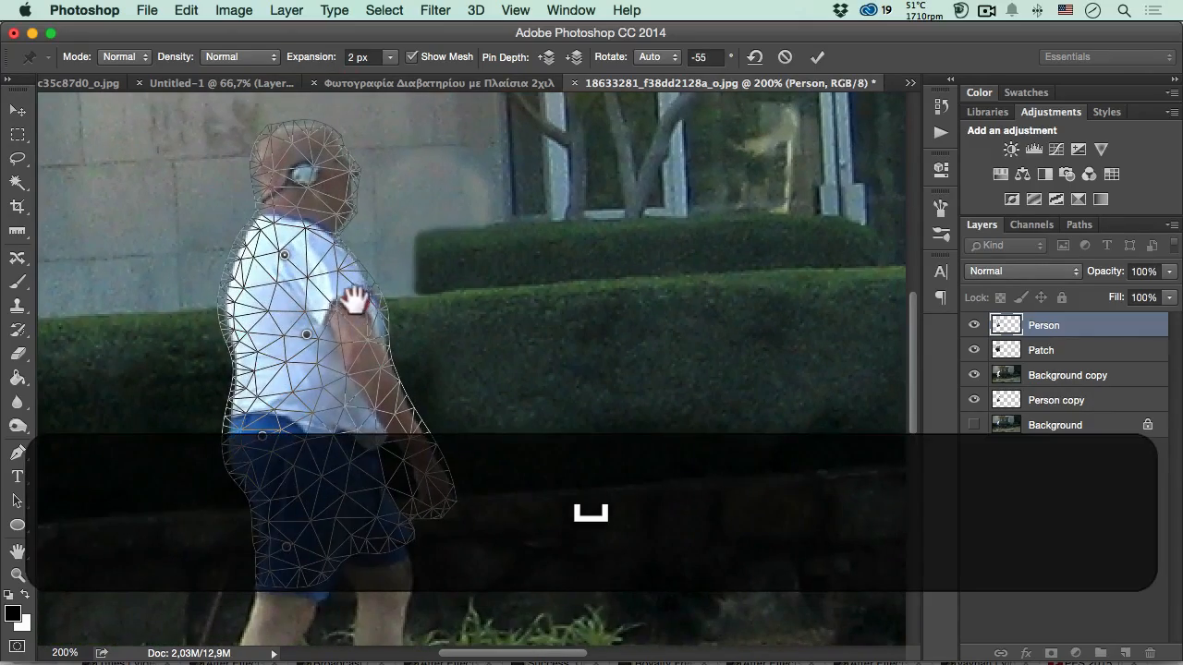
{"action": "left_click_drag", "start_coordinate": [286, 254], "coordinate": [397, 309]}
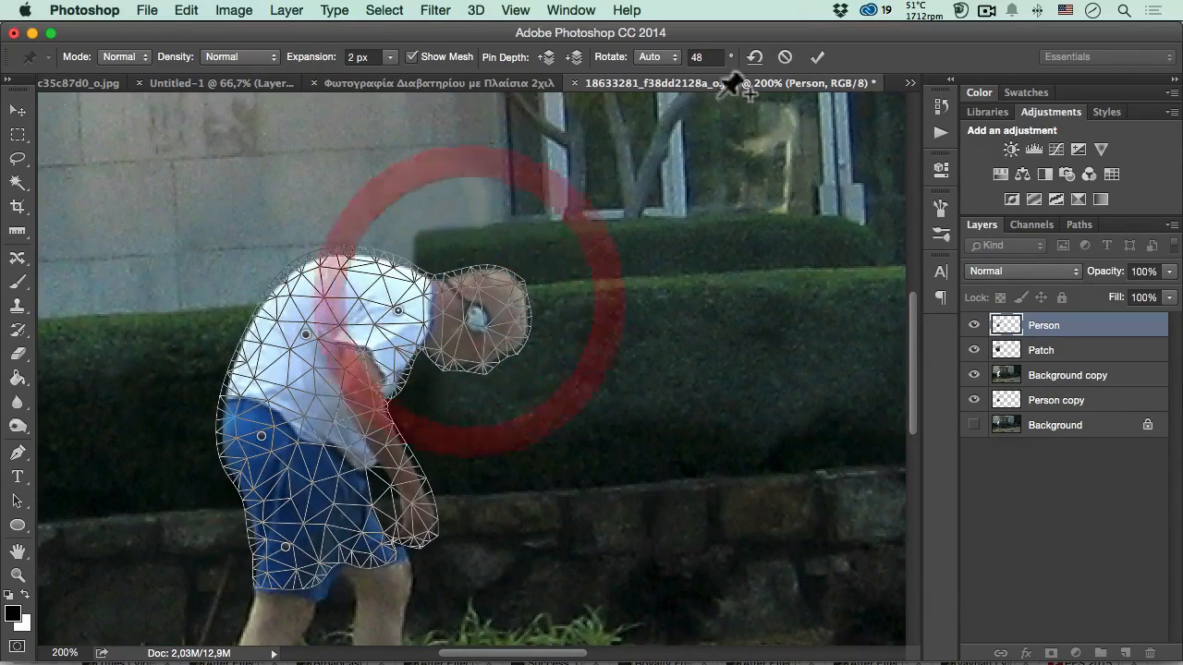
{"action": "left_click", "coordinate": [785, 56]}
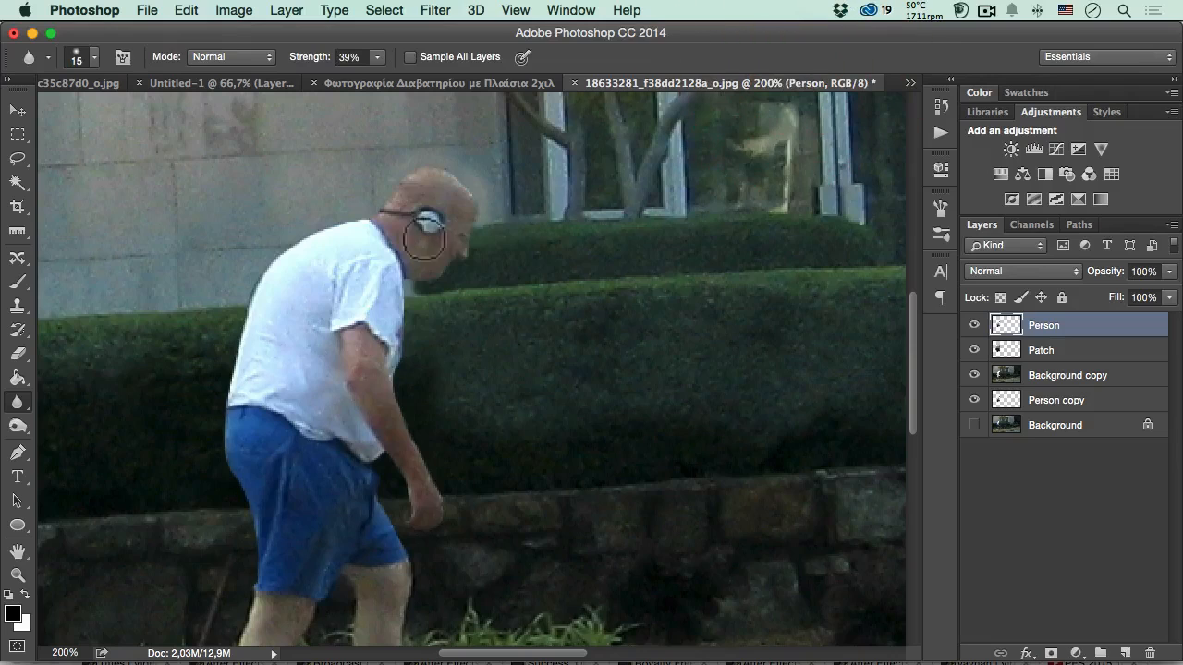
- Start Puppet Warp on the Person layer and place seven pins in a row along the hem of the blue shorts
{"action": "left_click", "coordinate": [1063, 329]}
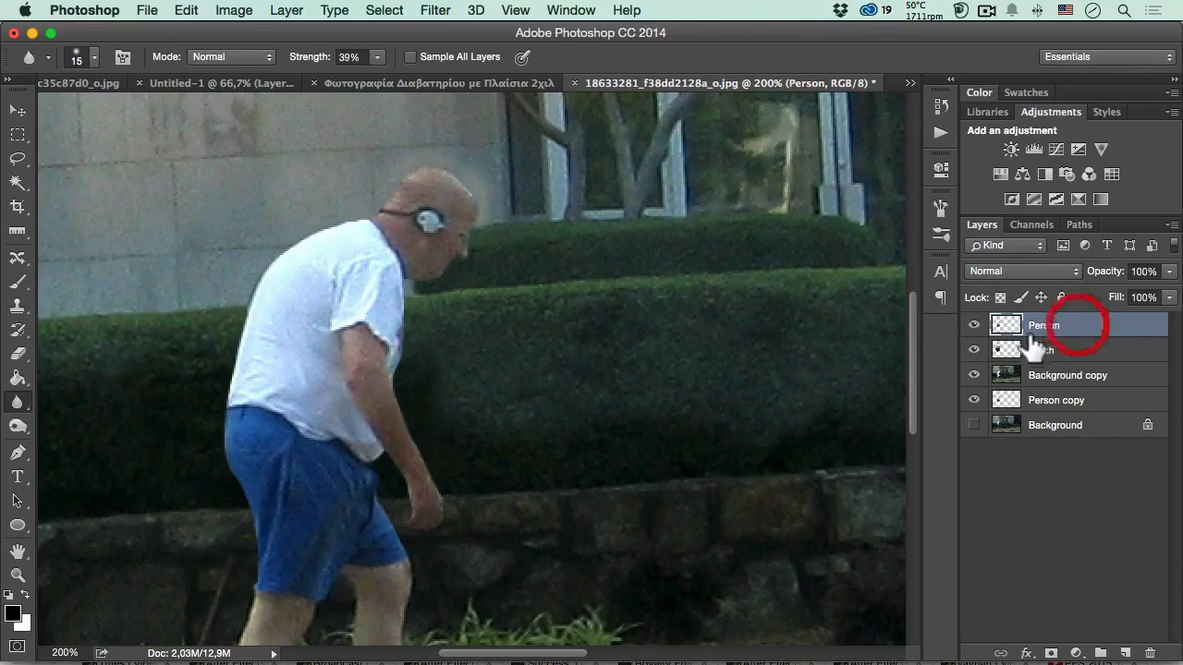
{"action": "left_click", "coordinate": [187, 11]}
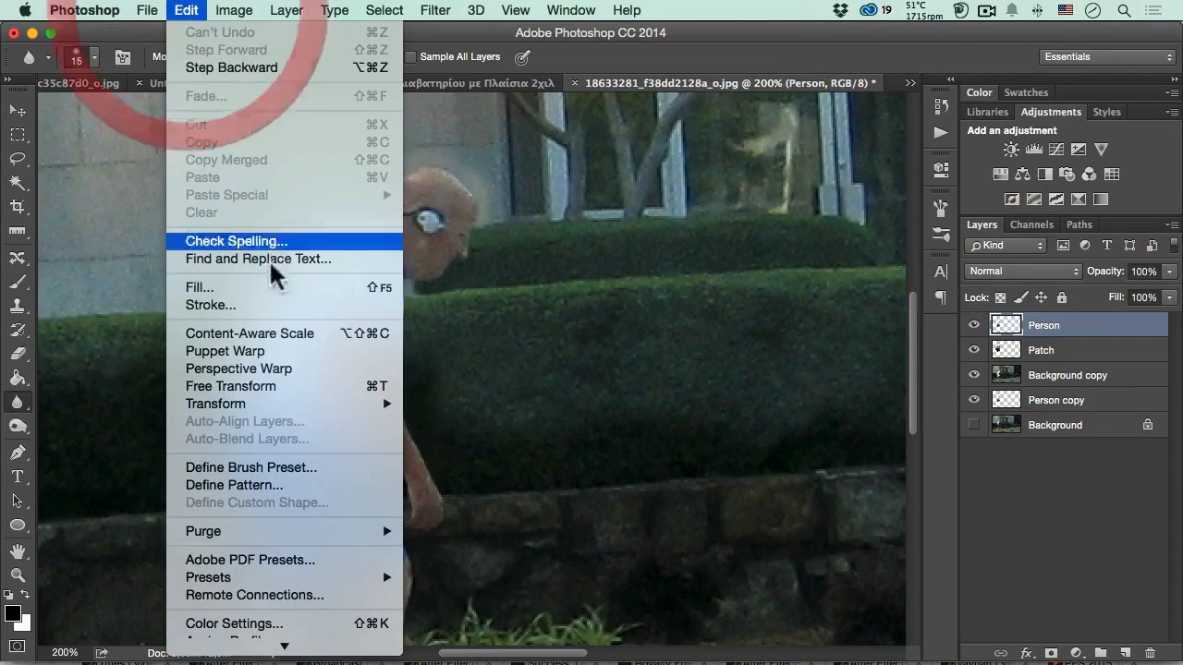
{"action": "left_click", "coordinate": [218, 347]}
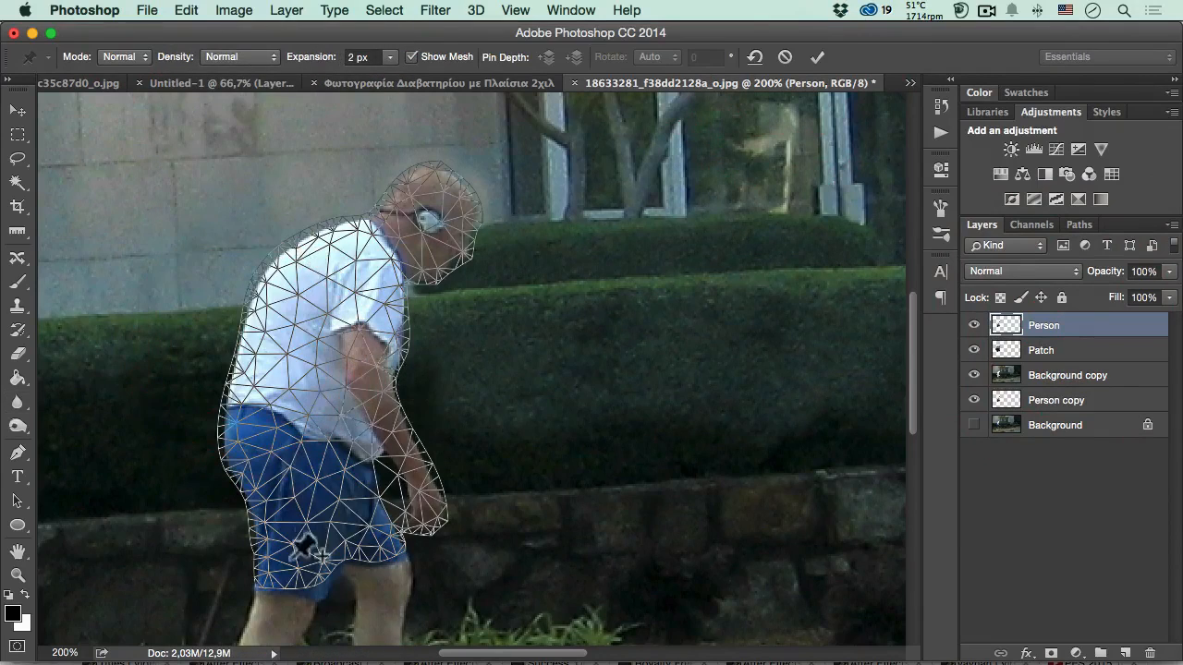
{"action": "left_click", "coordinate": [264, 570]}
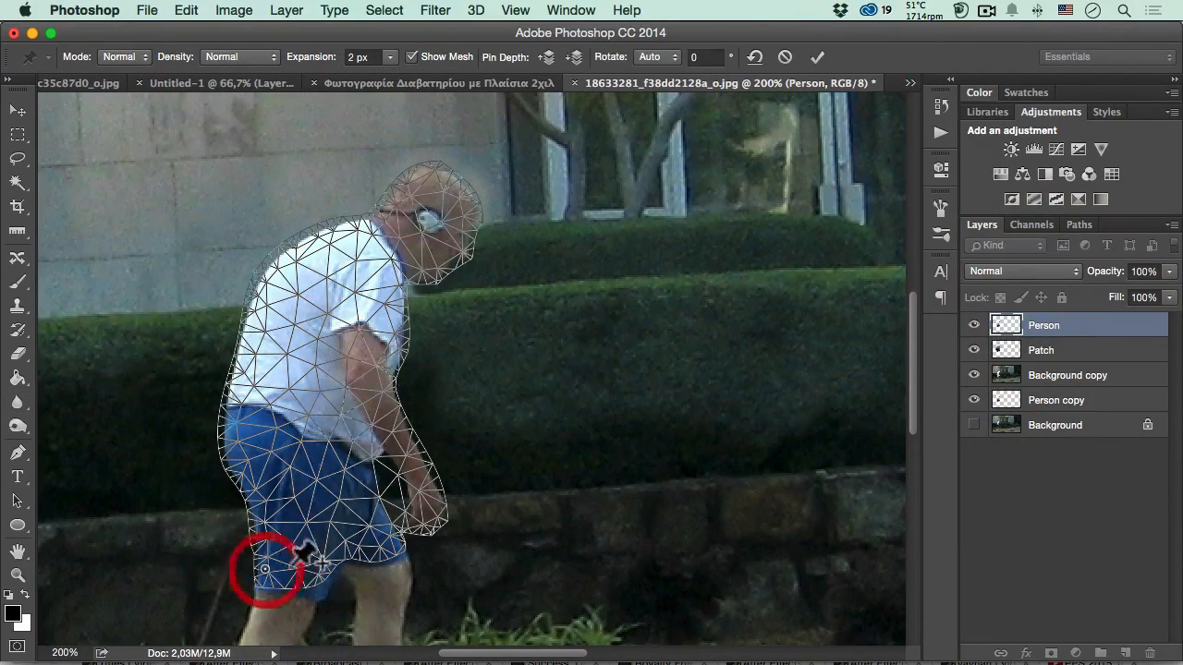
{"action": "left_click", "coordinate": [295, 562]}
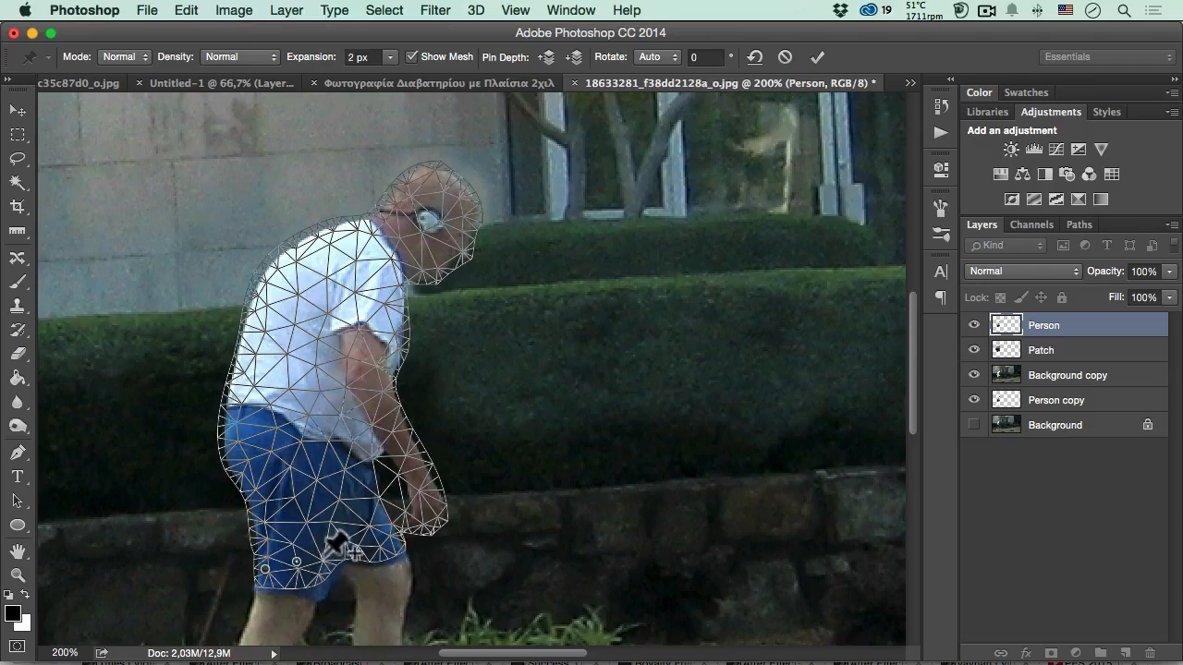
{"action": "left_click", "coordinate": [321, 554]}
{"action": "left_click", "coordinate": [342, 545]}
{"action": "left_click", "coordinate": [362, 536]}
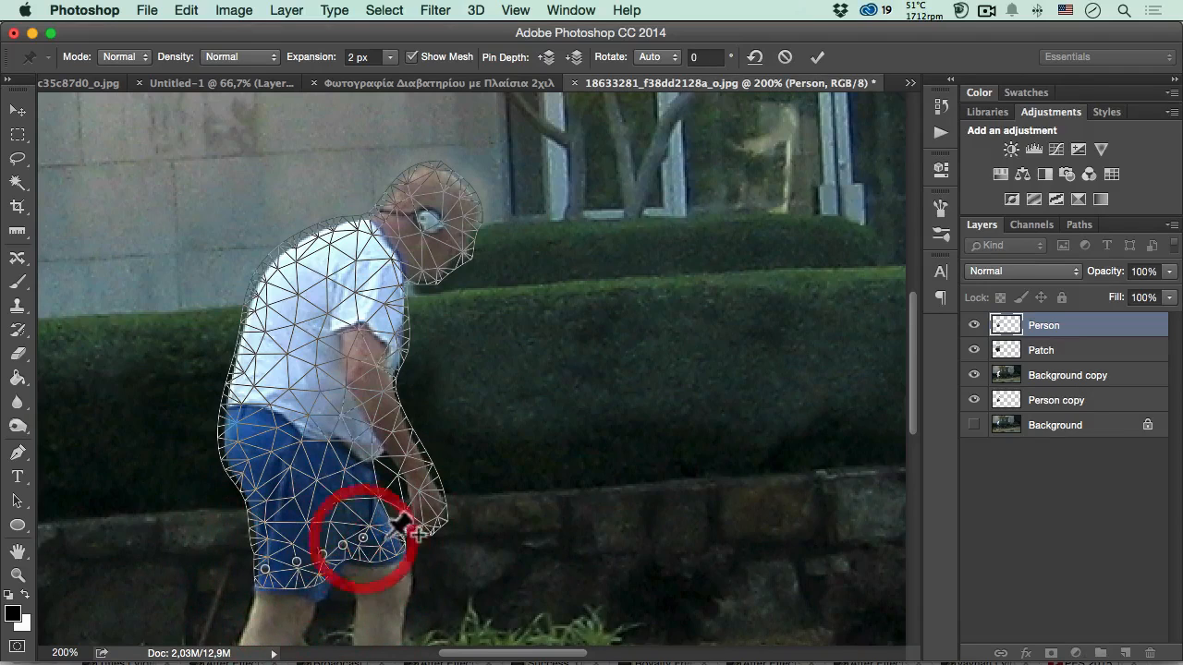
{"action": "left_click", "coordinate": [383, 536]}
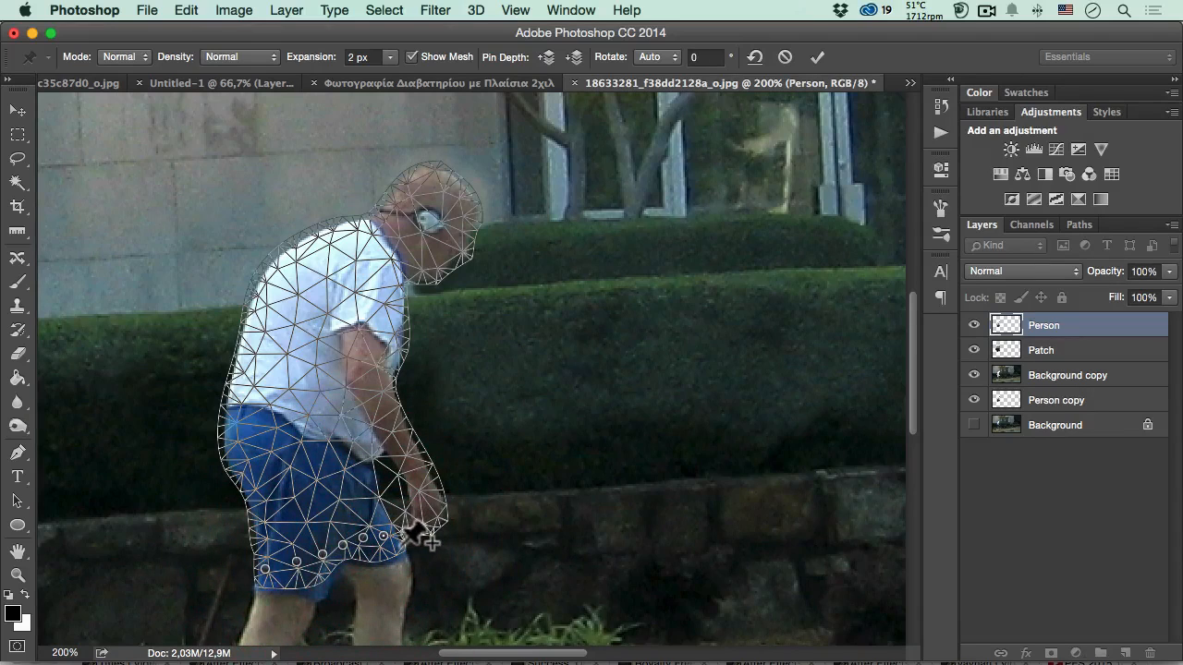
{"action": "left_click", "coordinate": [399, 545]}
- Add a pin at the base of the man's neck and pull it back and up to straighten his hunched torso
{"action": "left_click", "coordinate": [361, 242]}
{"action": "left_click_drag", "start_coordinate": [361, 244], "coordinate": [338, 232]}
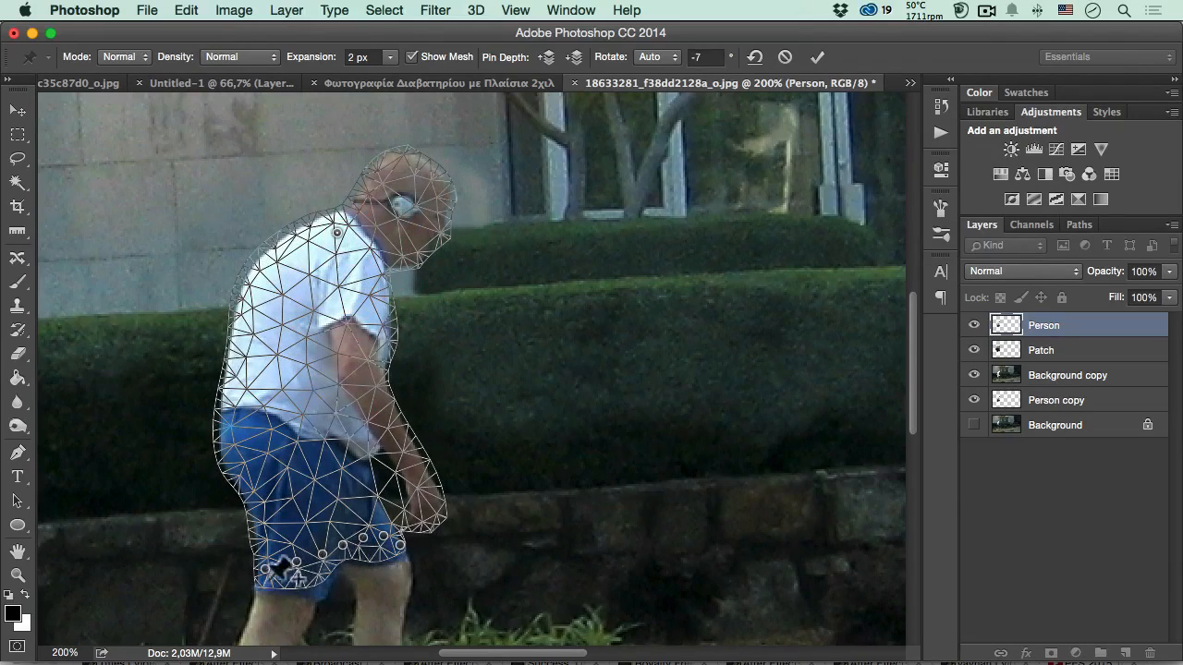
{"action": "left_click_drag", "start_coordinate": [337, 235], "coordinate": [239, 219]}
{"action": "left_click", "coordinate": [357, 272], "text": "alt"}
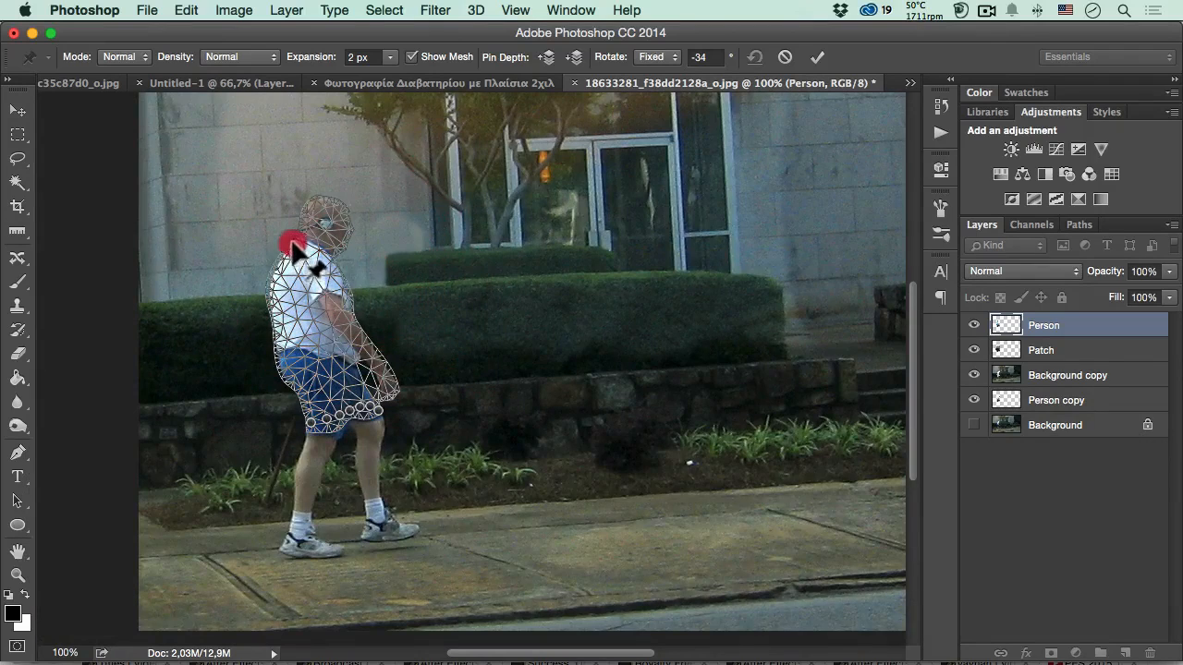
{"action": "left_click_drag", "start_coordinate": [293, 246], "coordinate": [321, 244]}
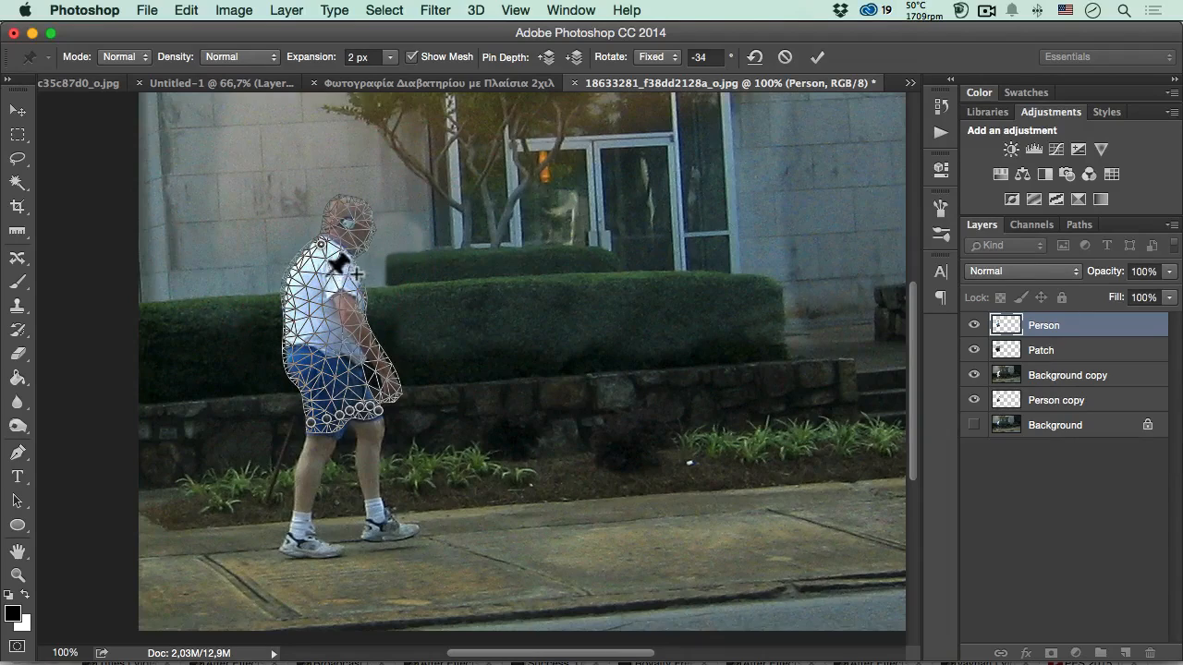
{"action": "left_click", "coordinate": [353, 286], "text": "super"}
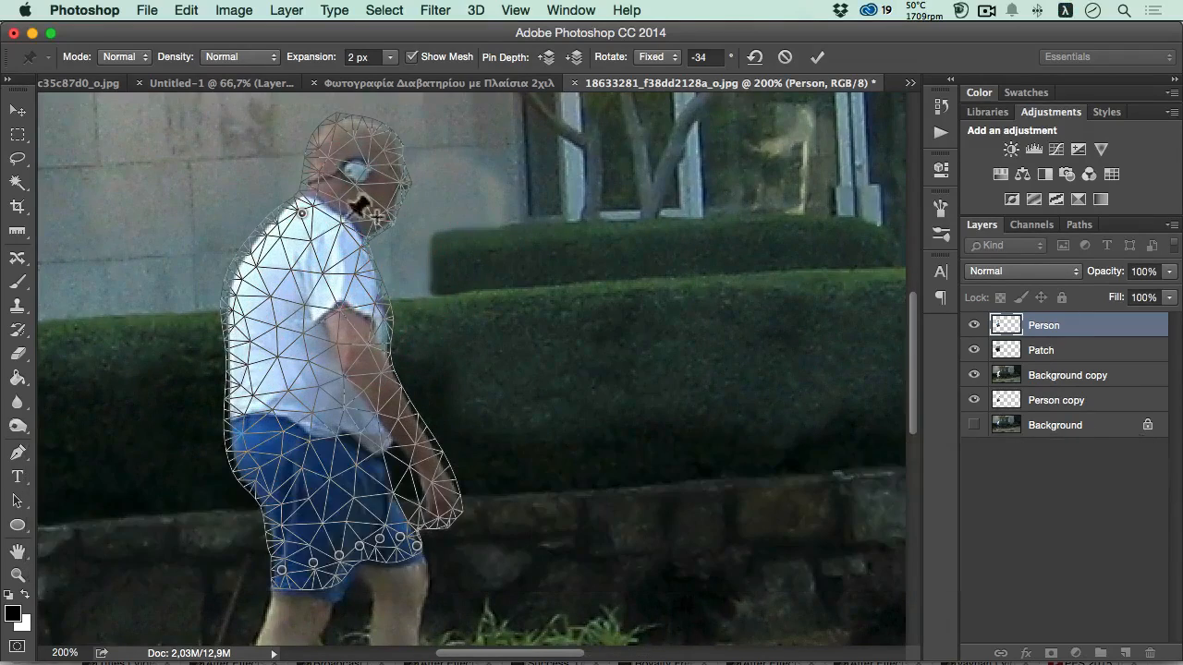
- Hide the warp mesh and add pins on the upper back and the rear waistband of the shorts
{"action": "left_click", "coordinate": [411, 57]}
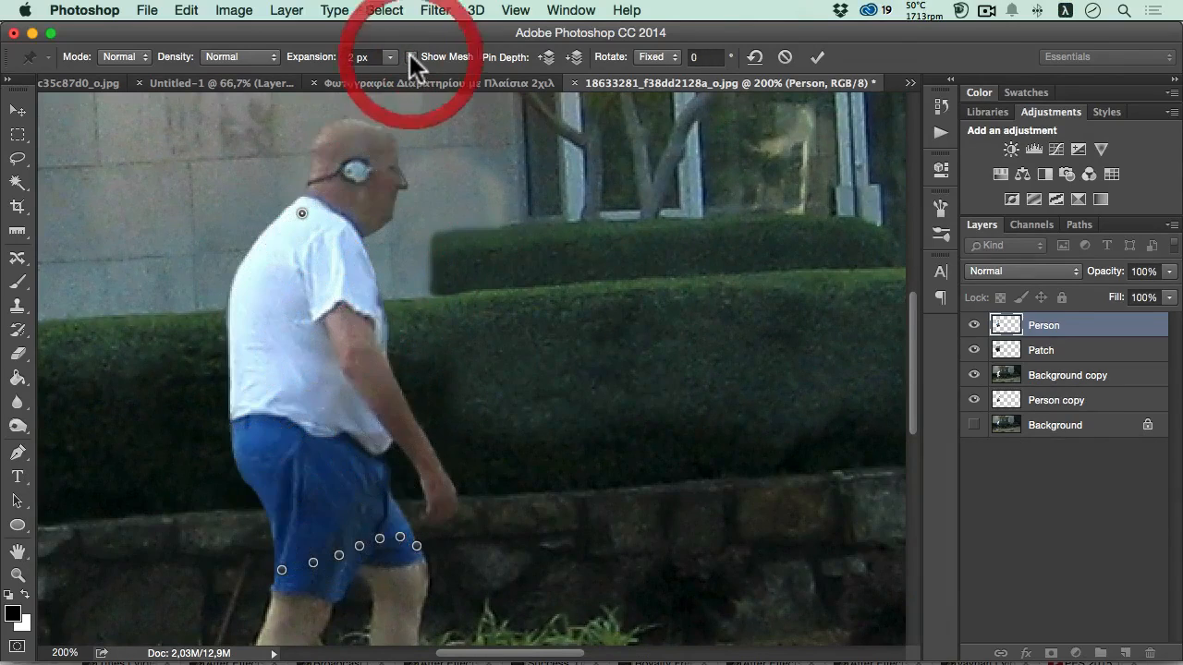
{"action": "left_click", "coordinate": [411, 57]}
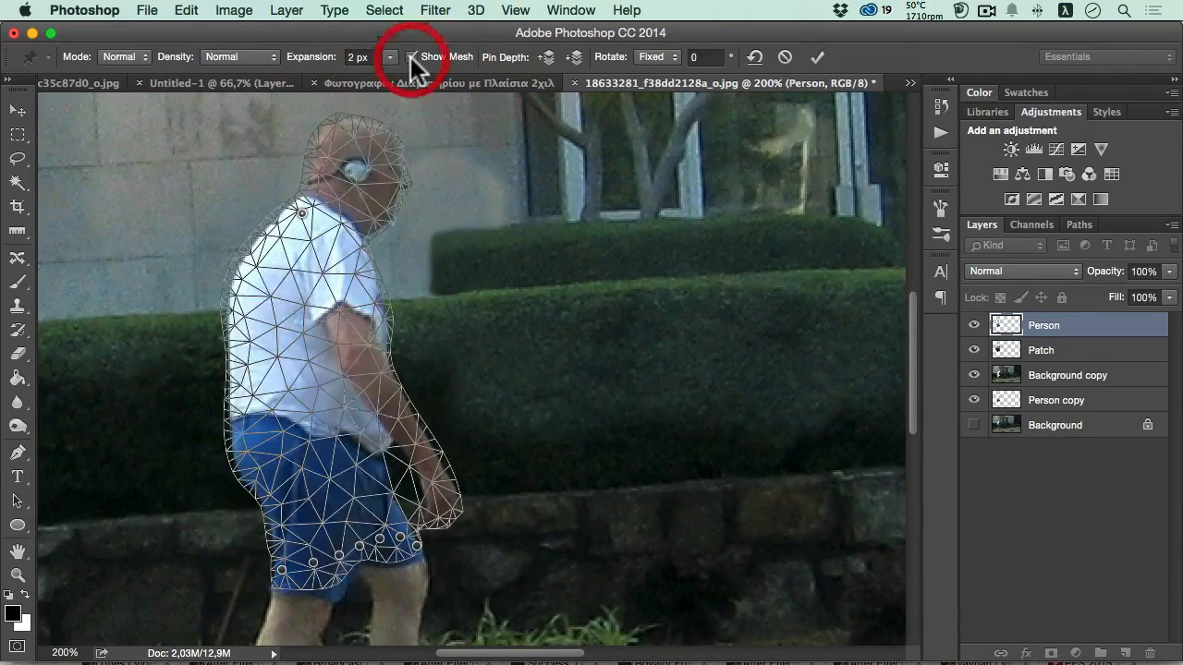
{"action": "left_click", "coordinate": [411, 56]}
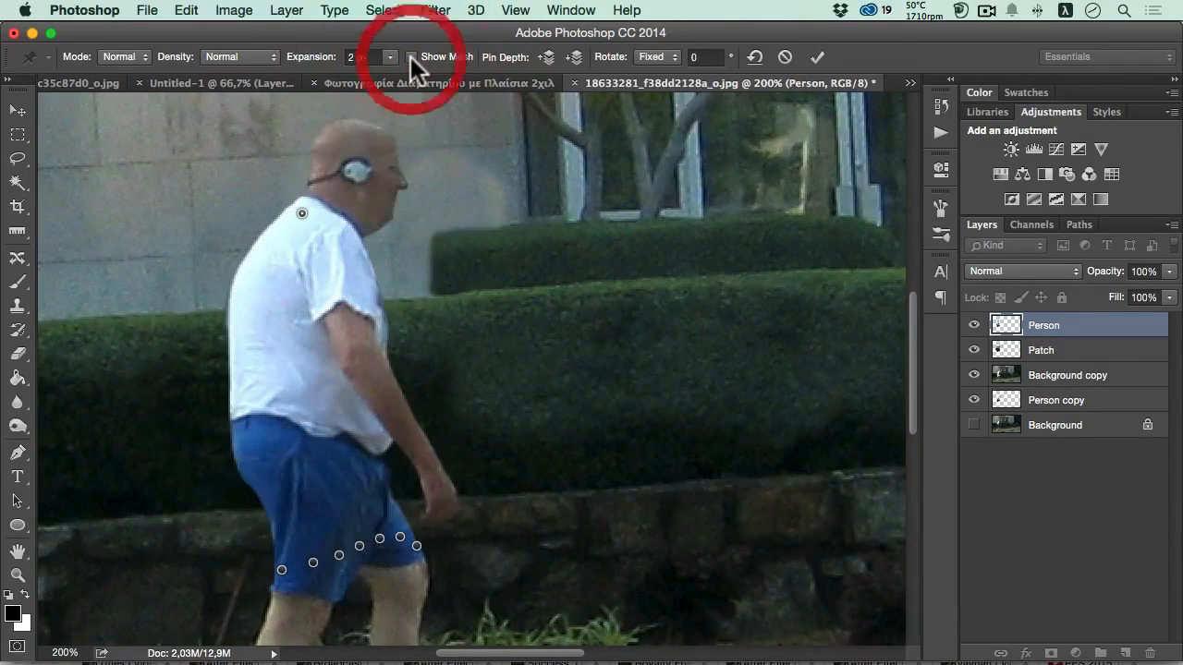
{"action": "left_click", "coordinate": [251, 284]}
{"action": "left_click", "coordinate": [263, 427]}
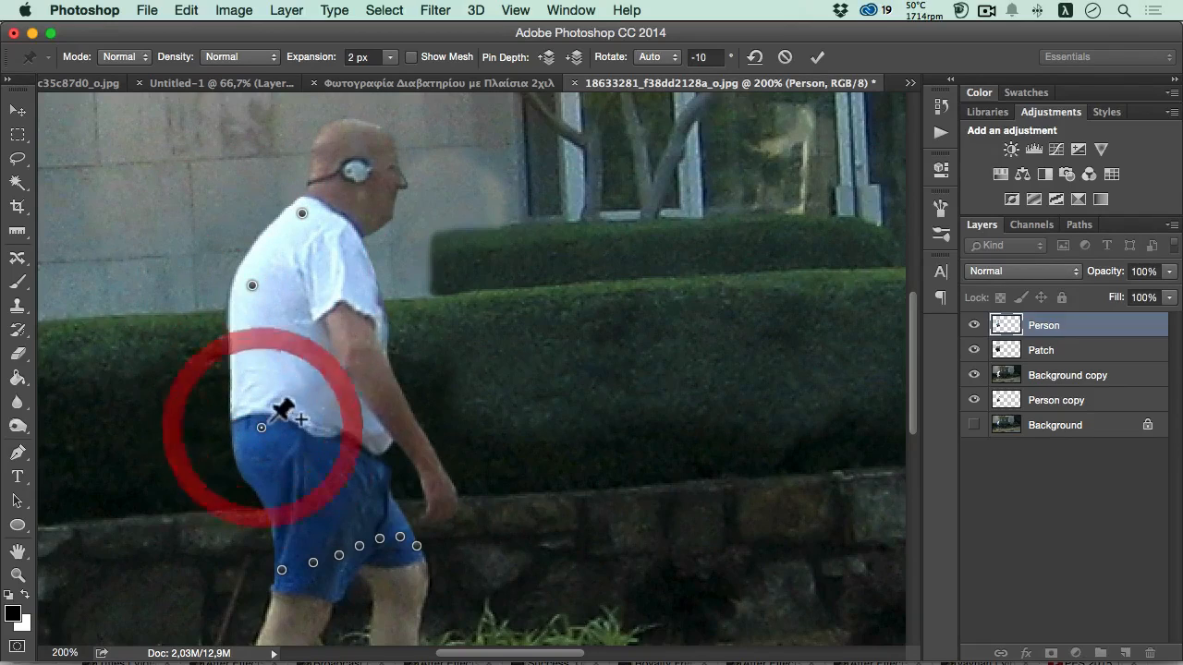
- Shift the neck-base pin backward, nudge the upper-back pin, and add a sleeve pin pulled slightly upward
{"action": "left_click_drag", "start_coordinate": [253, 288], "coordinate": [260, 290]}
{"action": "left_click_drag", "start_coordinate": [301, 215], "coordinate": [287, 211]}
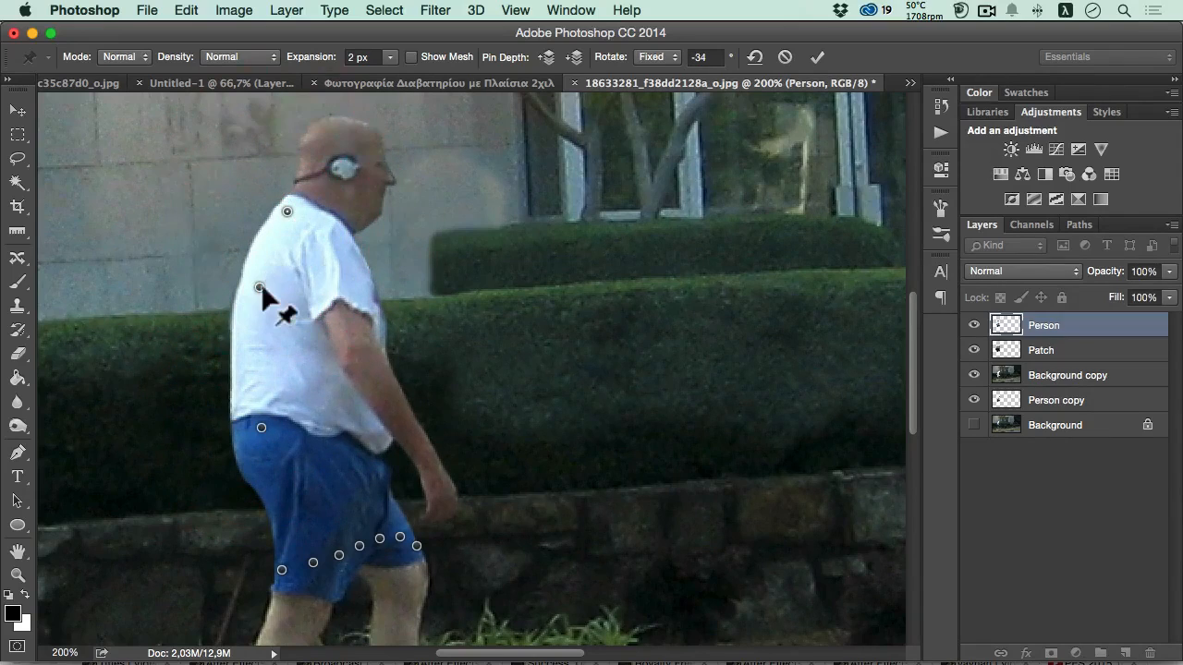
{"action": "left_click_drag", "start_coordinate": [260, 286], "coordinate": [254, 282]}
{"action": "left_click", "coordinate": [355, 283]}
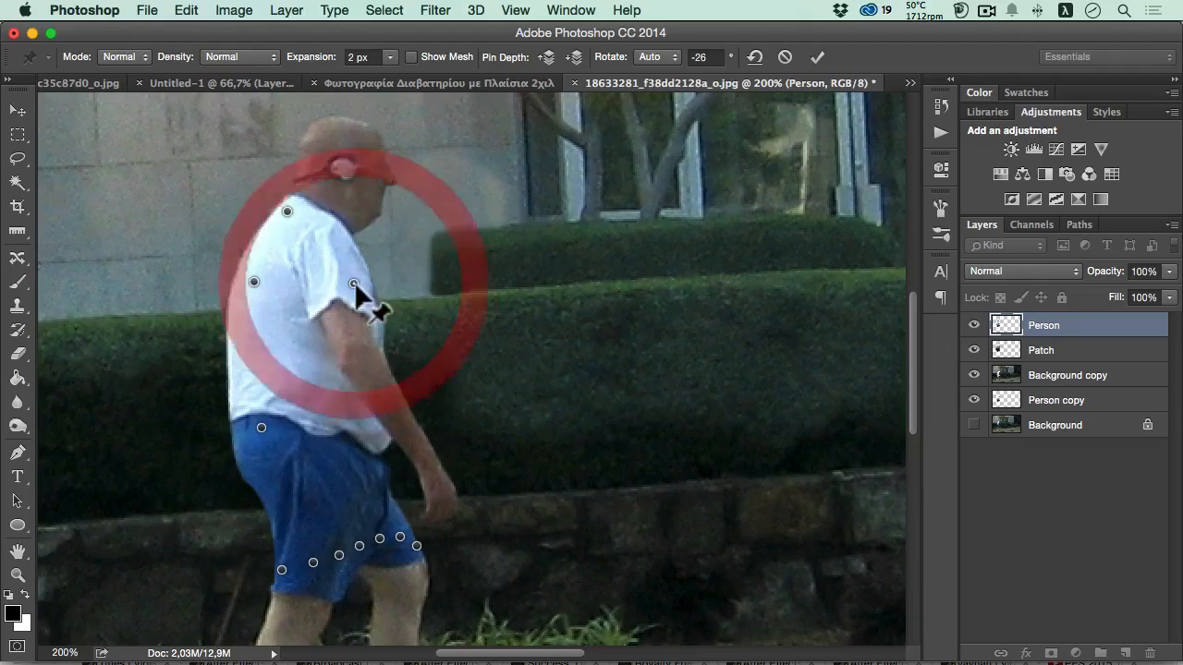
{"action": "left_click_drag", "start_coordinate": [355, 282], "coordinate": [362, 262]}
- Add pins on the front shoulder and lower back, and fine-tune them with the neck-base and upper-back pins to flatten the back
{"action": "left_click", "coordinate": [321, 229]}
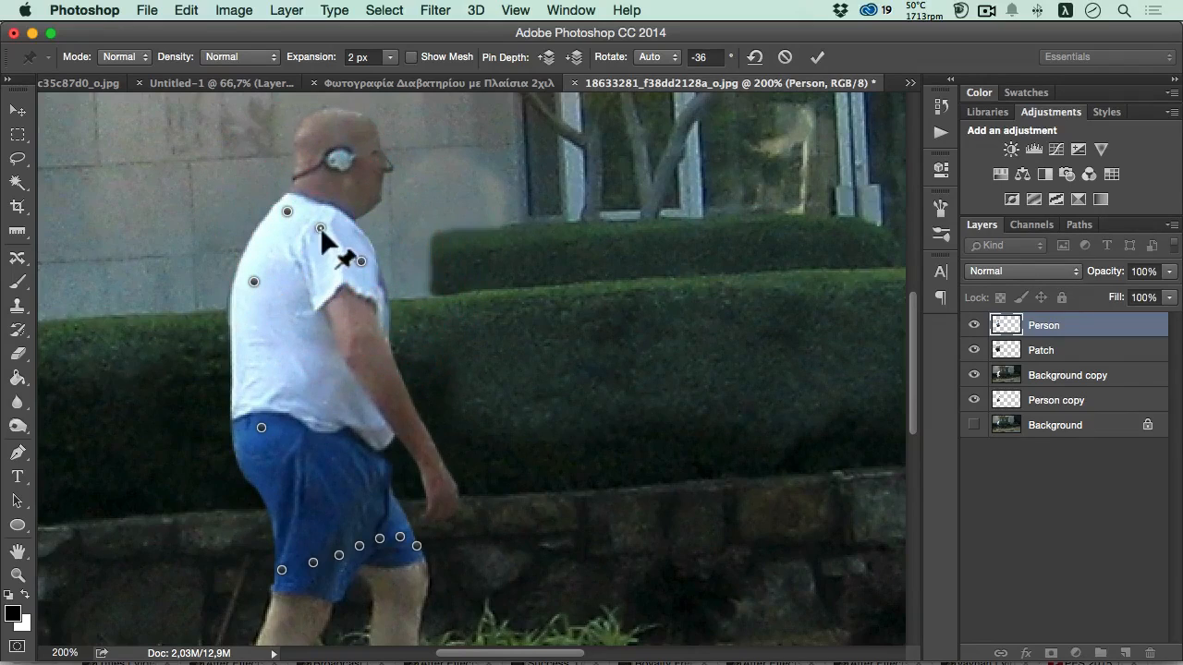
{"action": "left_click_drag", "start_coordinate": [321, 230], "coordinate": [282, 208]}
{"action": "left_click_drag", "start_coordinate": [253, 280], "coordinate": [260, 277]}
{"action": "left_click", "coordinate": [249, 376]}
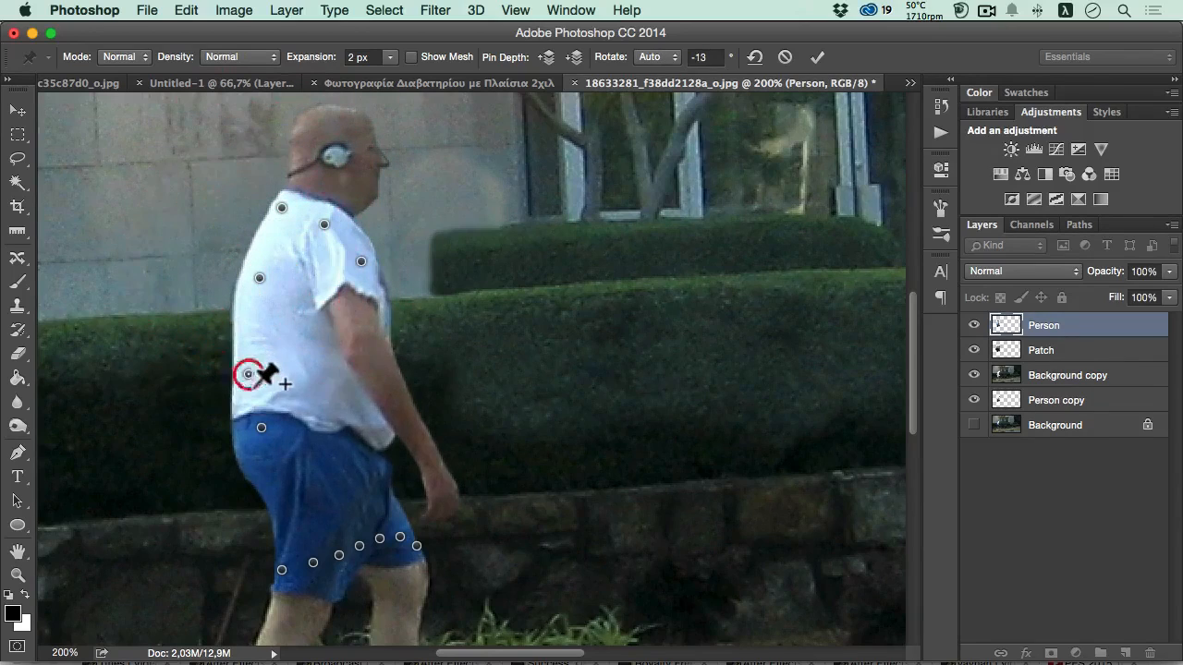
{"action": "left_click_drag", "start_coordinate": [249, 377], "coordinate": [257, 373]}
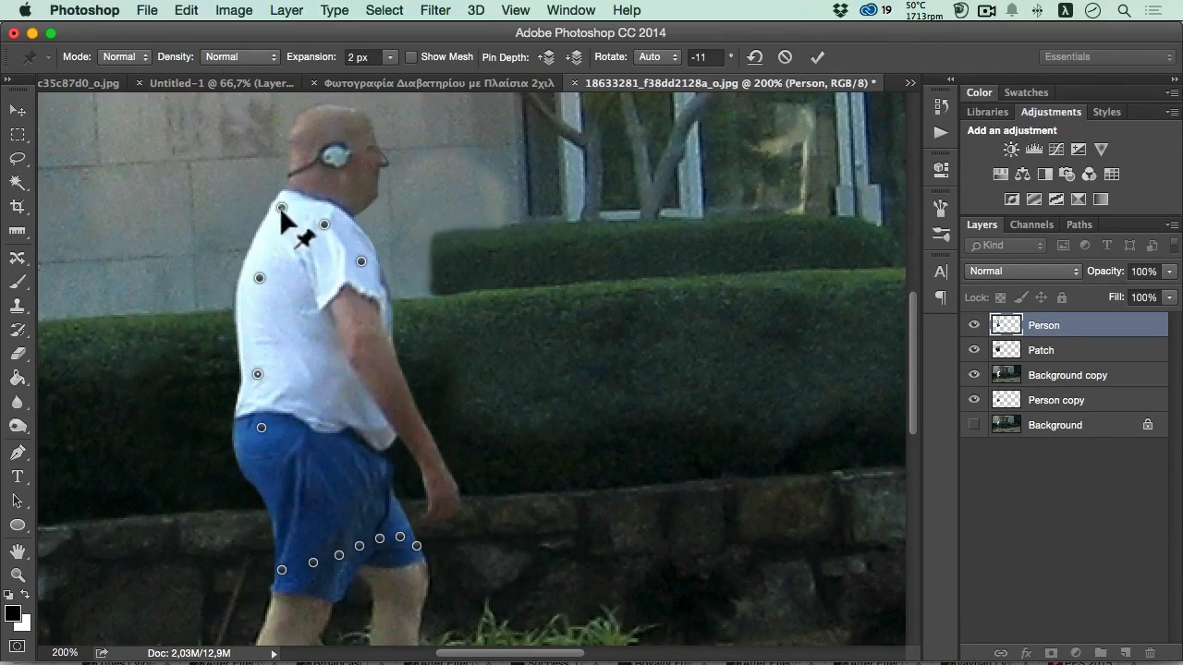
{"action": "left_click_drag", "start_coordinate": [280, 207], "coordinate": [278, 213]}
{"action": "left_click_drag", "start_coordinate": [258, 270], "coordinate": [259, 270]}
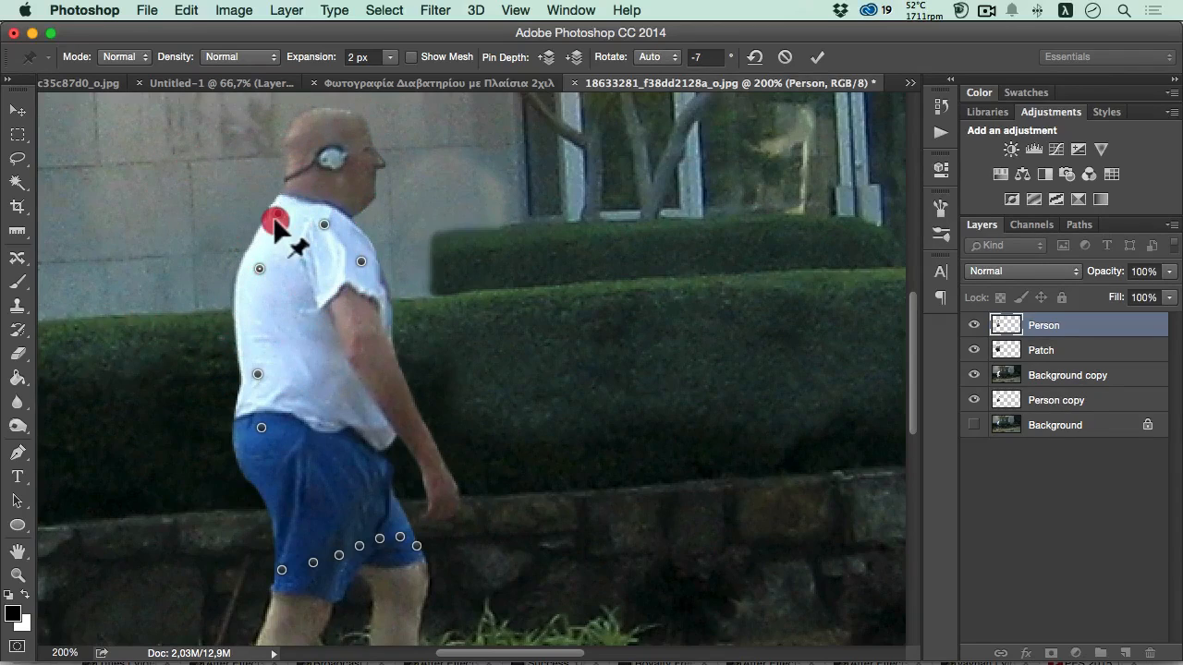
{"action": "left_click_drag", "start_coordinate": [276, 218], "coordinate": [279, 213]}
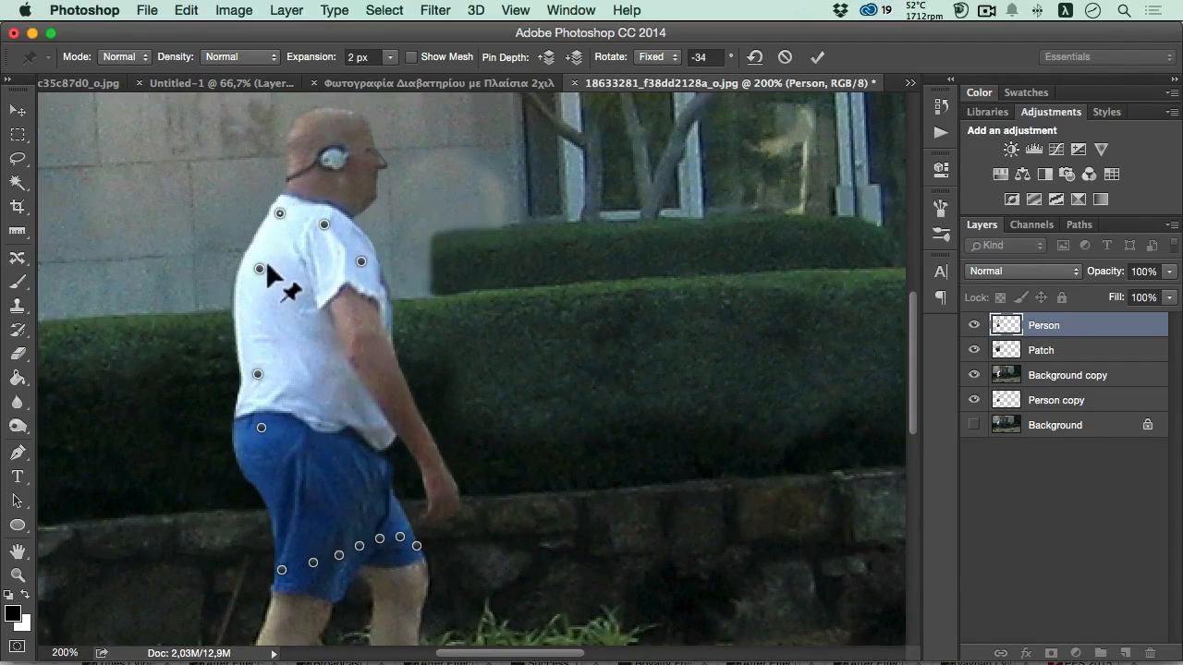
- Remove the upper-back, front-shoulder and sleeve pins, and place one new pin on the upper sleeve, pulling it upward
{"action": "key", "text": "alt"}
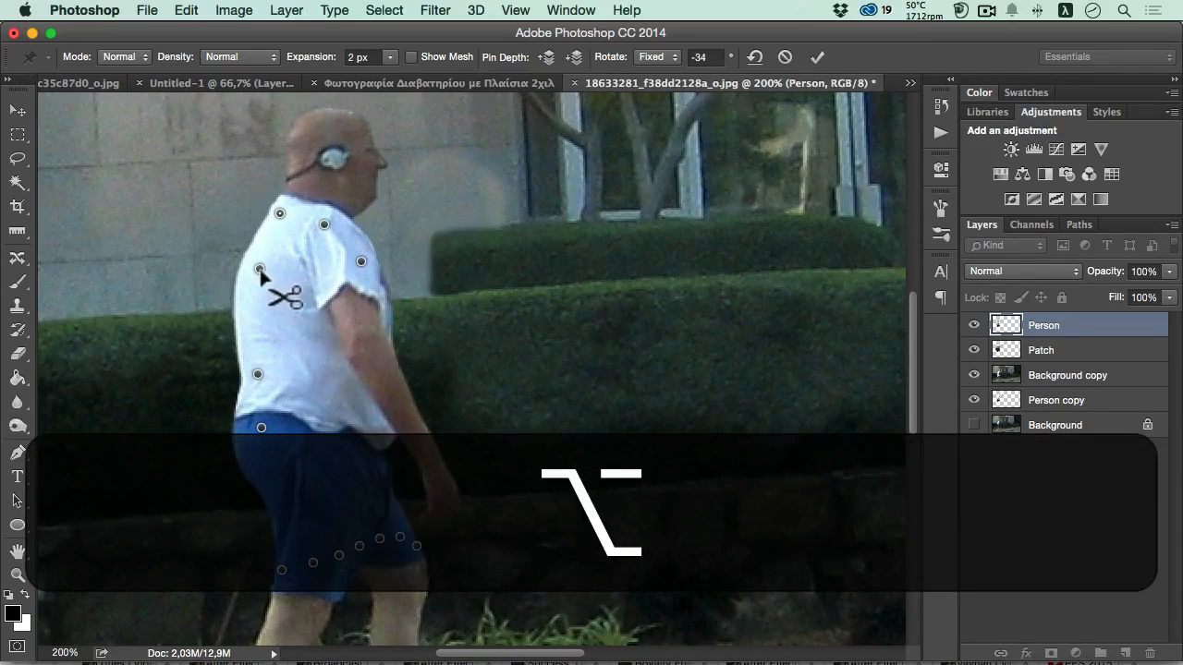
{"action": "left_click", "coordinate": [260, 270], "text": "alt"}
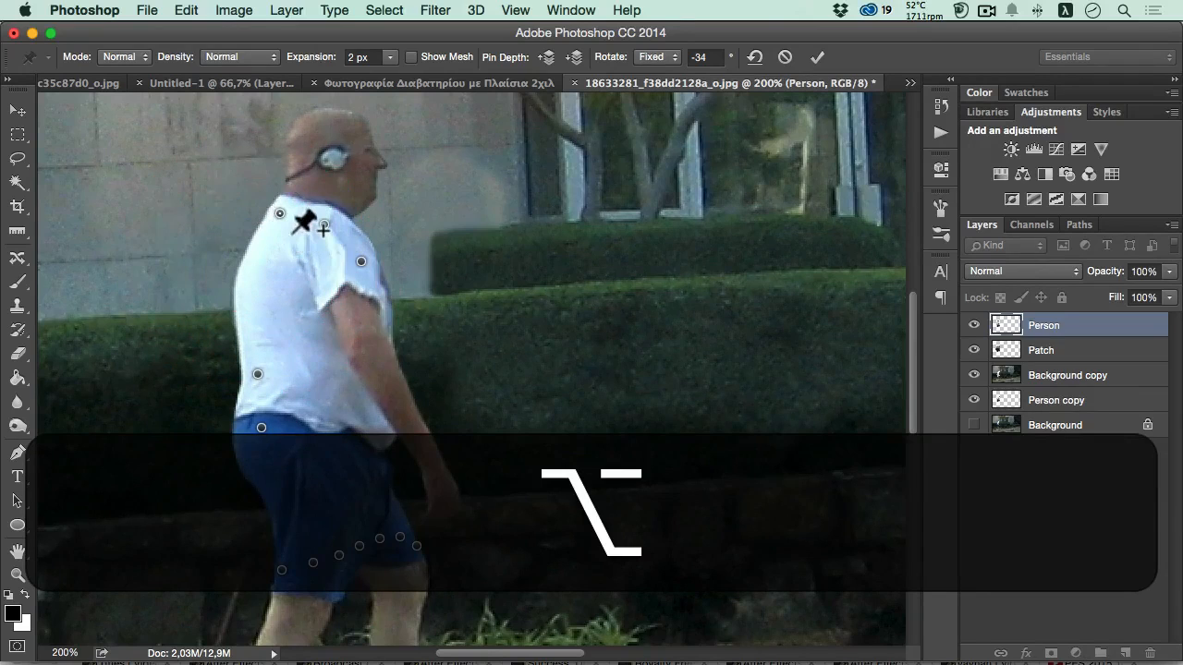
{"action": "left_click", "coordinate": [325, 227], "text": "alt"}
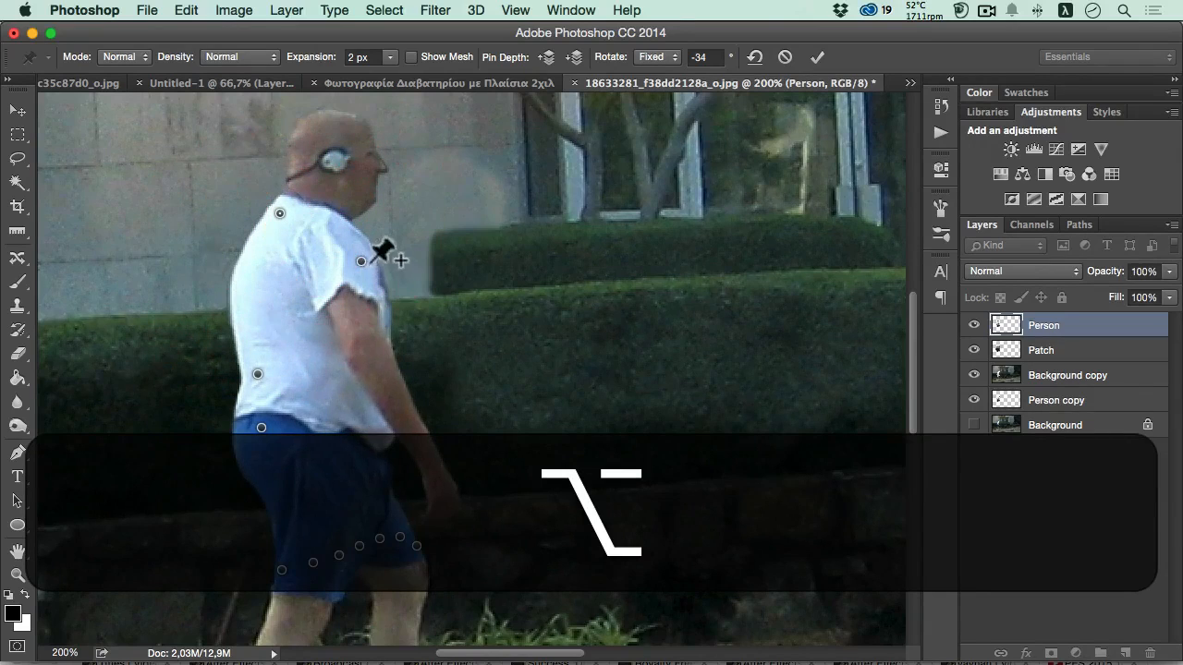
{"action": "left_click", "coordinate": [360, 263], "text": "alt"}
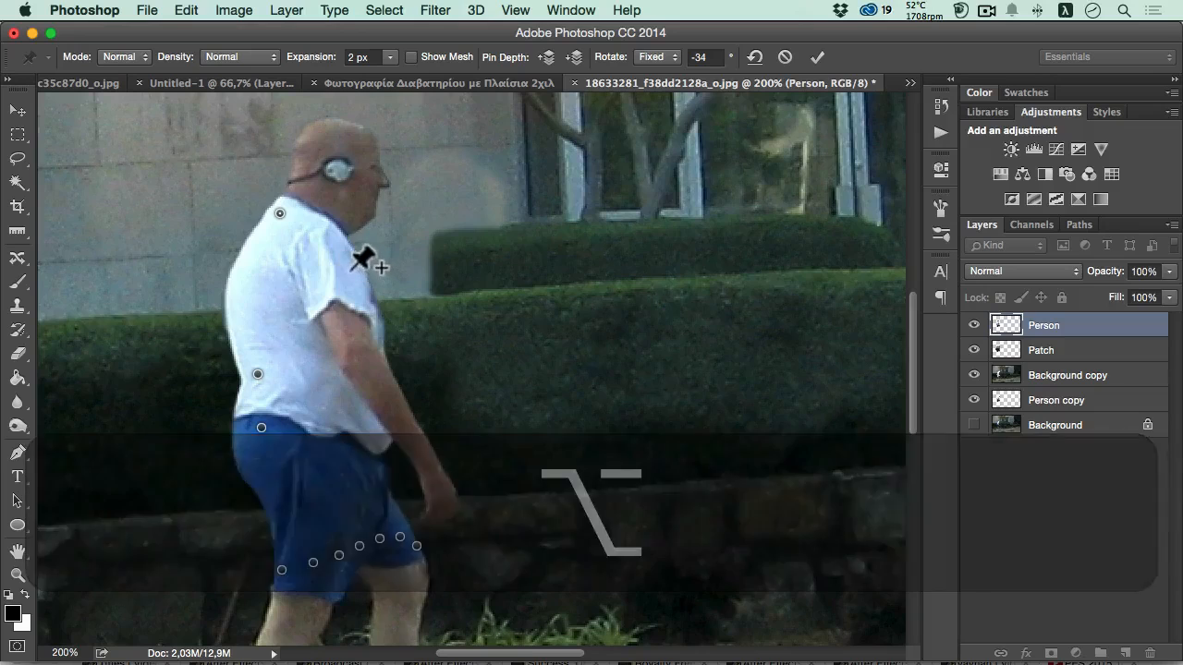
{"action": "left_click_drag", "start_coordinate": [349, 266], "coordinate": [349, 242]}
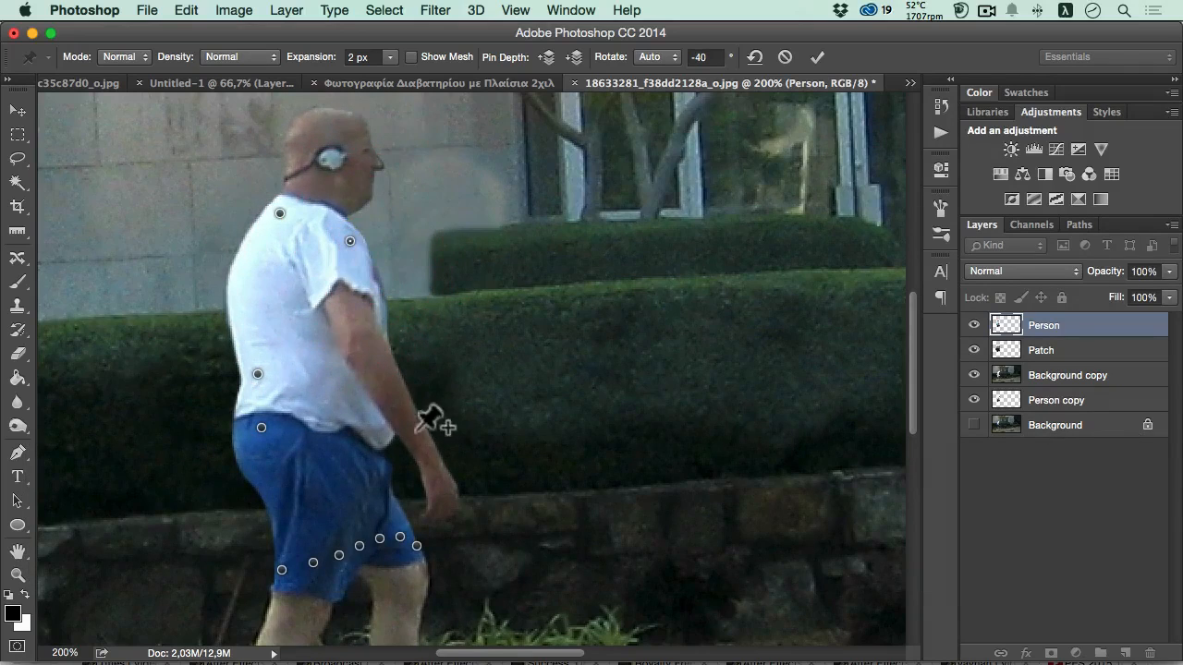
- Add pins on the elbow and wrist, and move both slightly up and toward the body to shorten the arm
{"action": "left_click", "coordinate": [371, 357]}
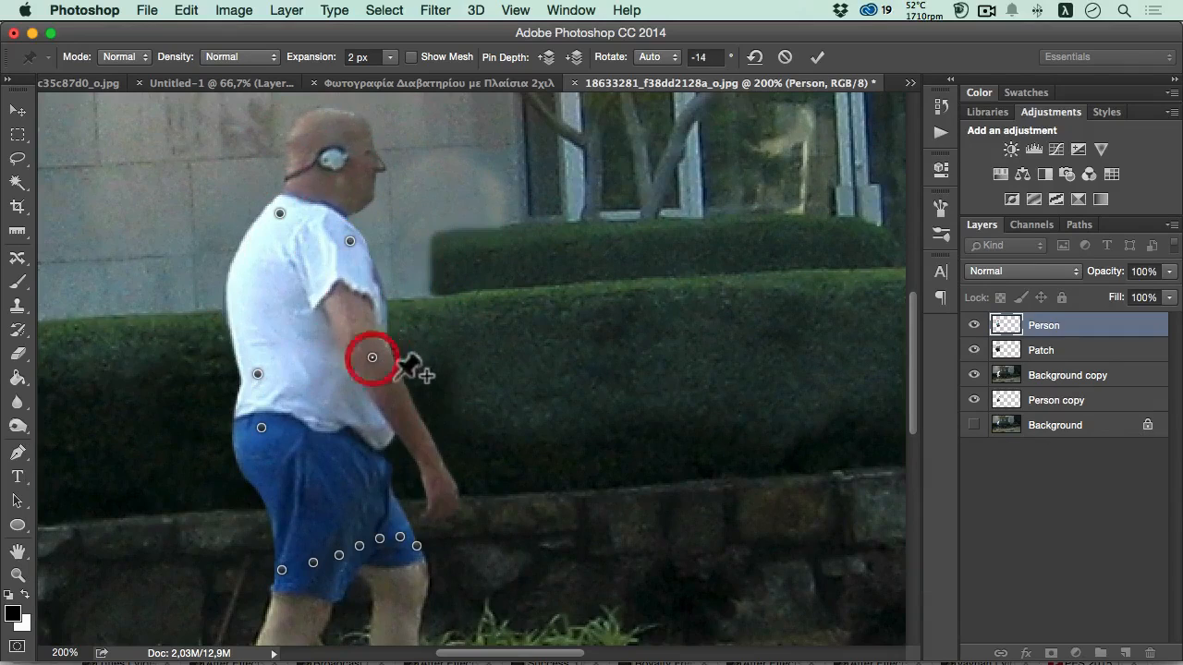
{"action": "left_click", "coordinate": [436, 462]}
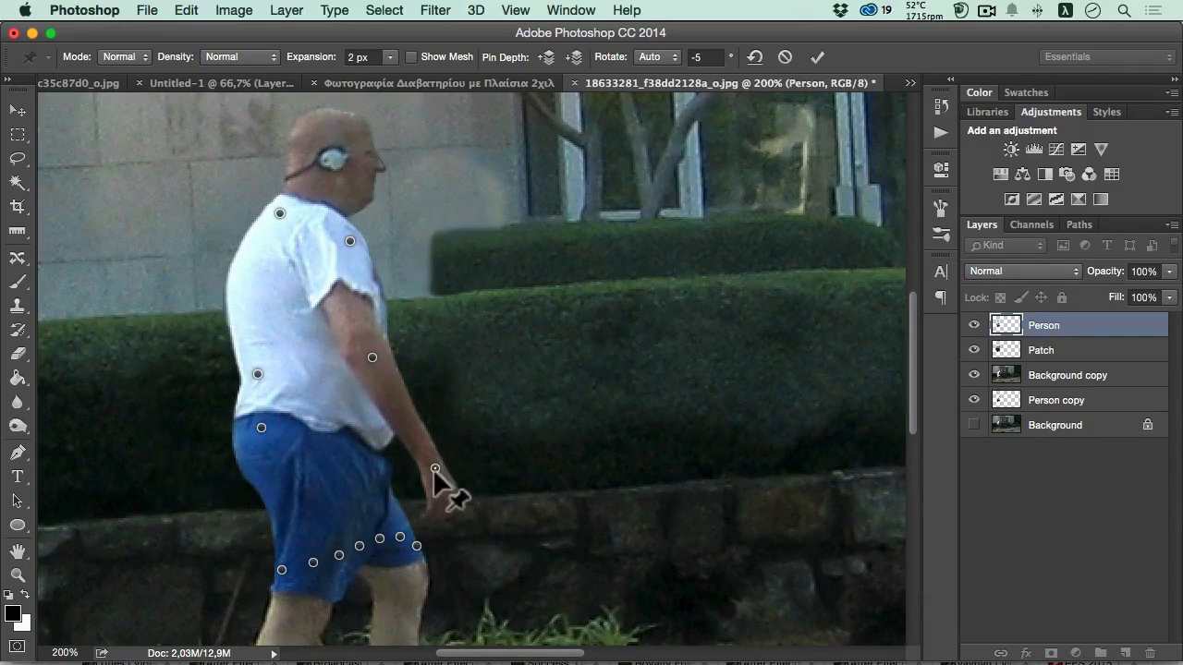
{"action": "left_click_drag", "start_coordinate": [434, 464], "coordinate": [428, 450]}
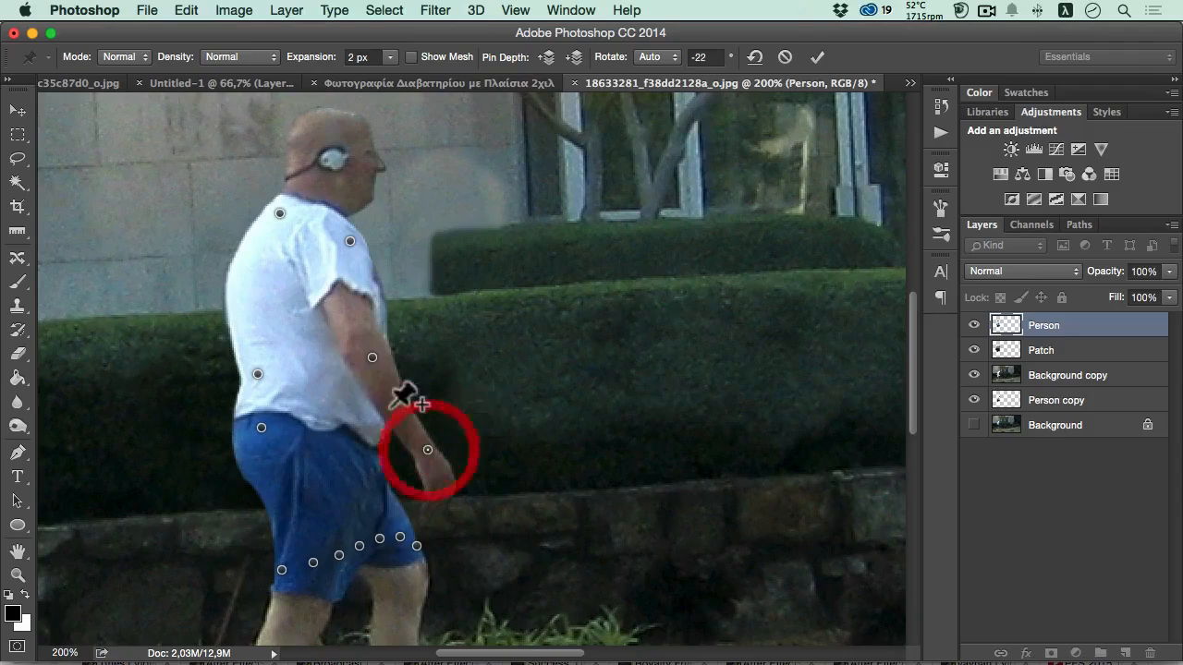
{"action": "left_click_drag", "start_coordinate": [369, 355], "coordinate": [365, 347]}
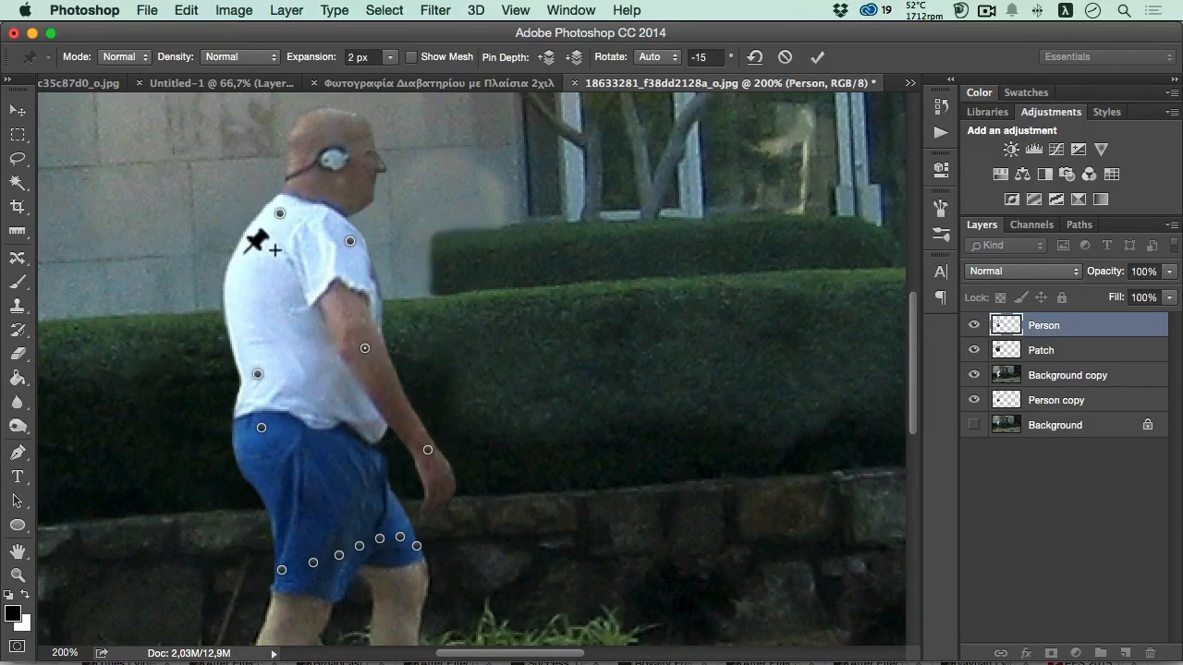
- Add two pins along the back to pull in the hump, and raise the neck-base and upper-back pins
{"action": "left_click_drag", "start_coordinate": [242, 277], "coordinate": [263, 316]}
{"action": "left_click", "coordinate": [253, 313]}
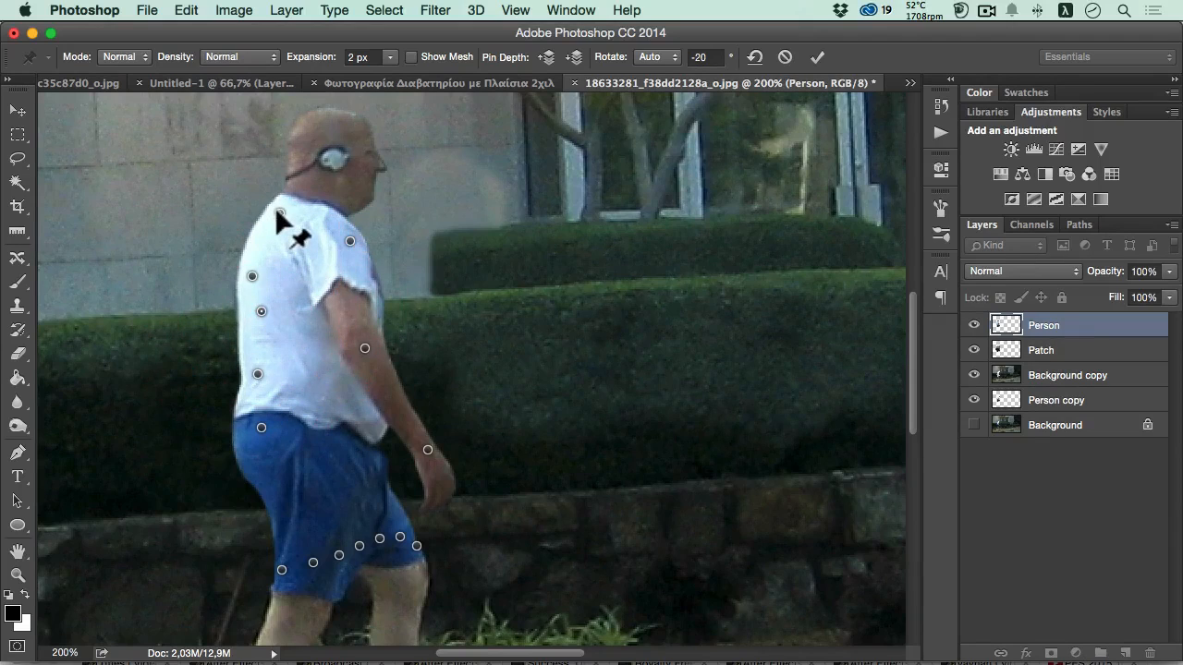
{"action": "left_click_drag", "start_coordinate": [277, 215], "coordinate": [268, 205]}
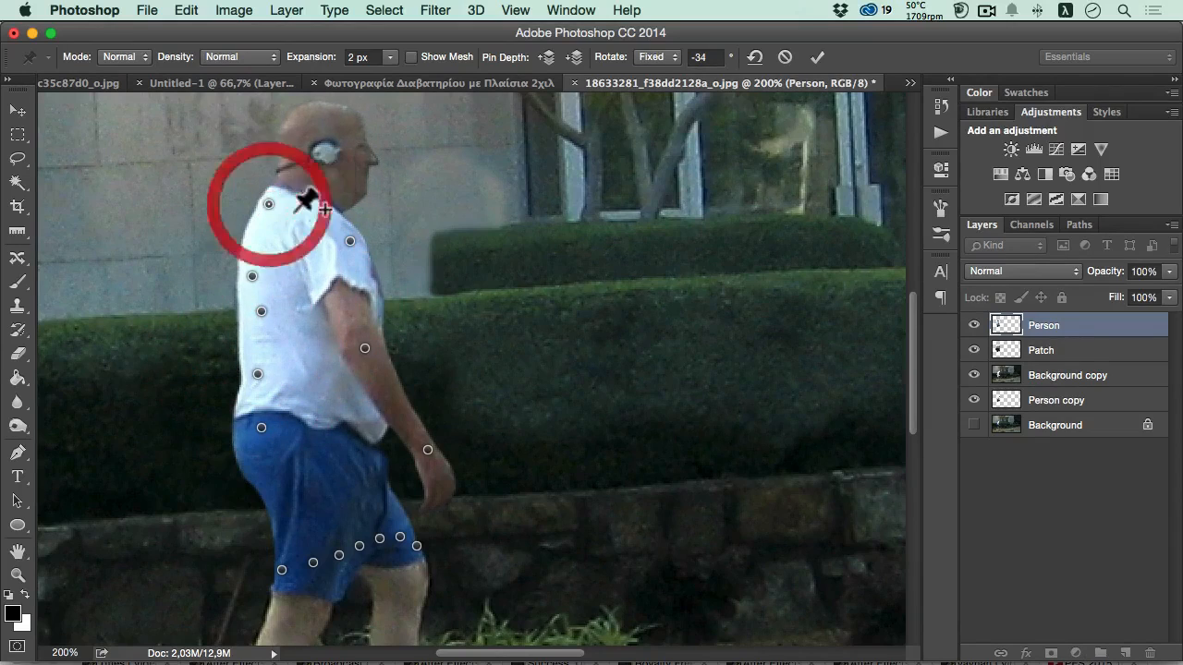
{"action": "left_click_drag", "start_coordinate": [252, 274], "coordinate": [249, 256]}
- Replace the neck-base pin with a new pin on the neck below the headphone, moving the head slightly backward
{"action": "key", "text": "space"}
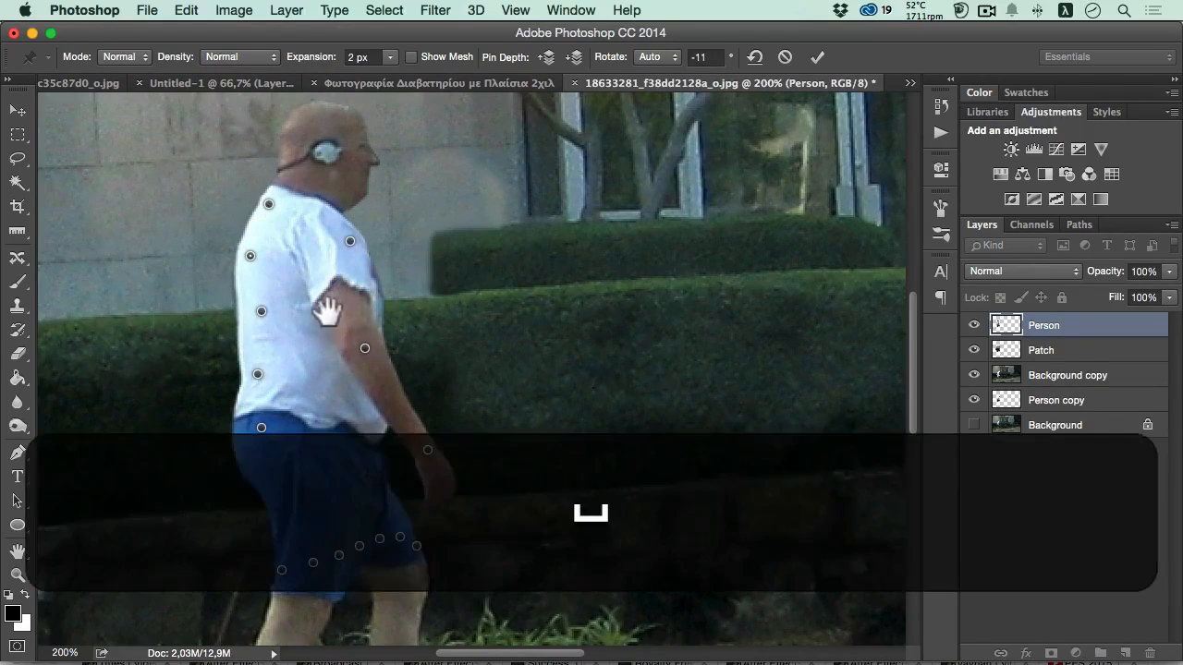
{"action": "left_click", "coordinate": [332, 313], "text": "alt"}
{"action": "left_click", "coordinate": [332, 313], "text": "alt"}
{"action": "left_click", "coordinate": [272, 336], "text": "super"}
{"action": "left_click", "coordinate": [272, 336], "text": "super"}
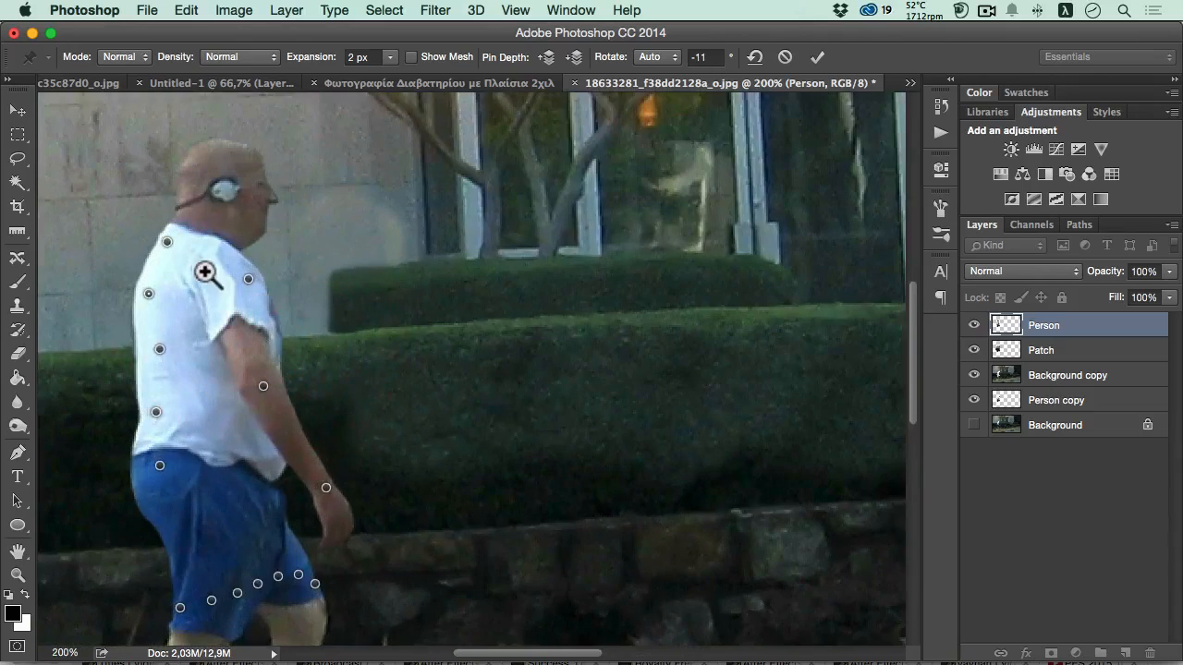
{"action": "left_click", "coordinate": [201, 266], "text": "super"}
{"action": "left_click_drag", "start_coordinate": [172, 249], "coordinate": [191, 283]}
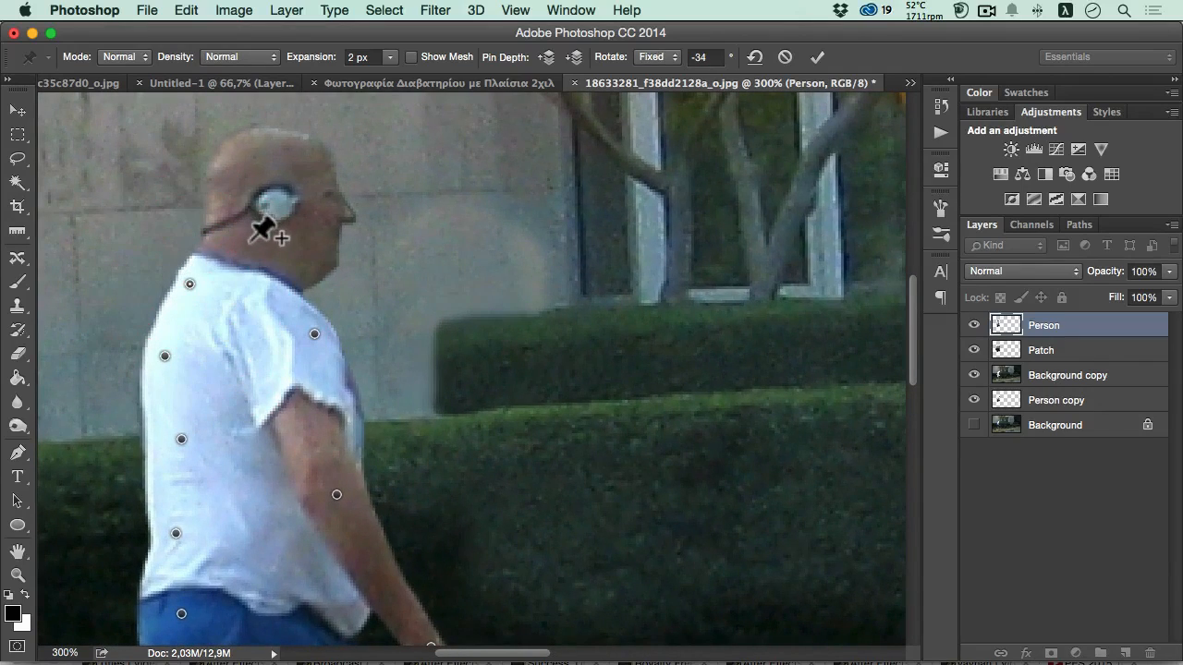
{"action": "left_click_drag", "start_coordinate": [251, 242], "coordinate": [243, 238]}
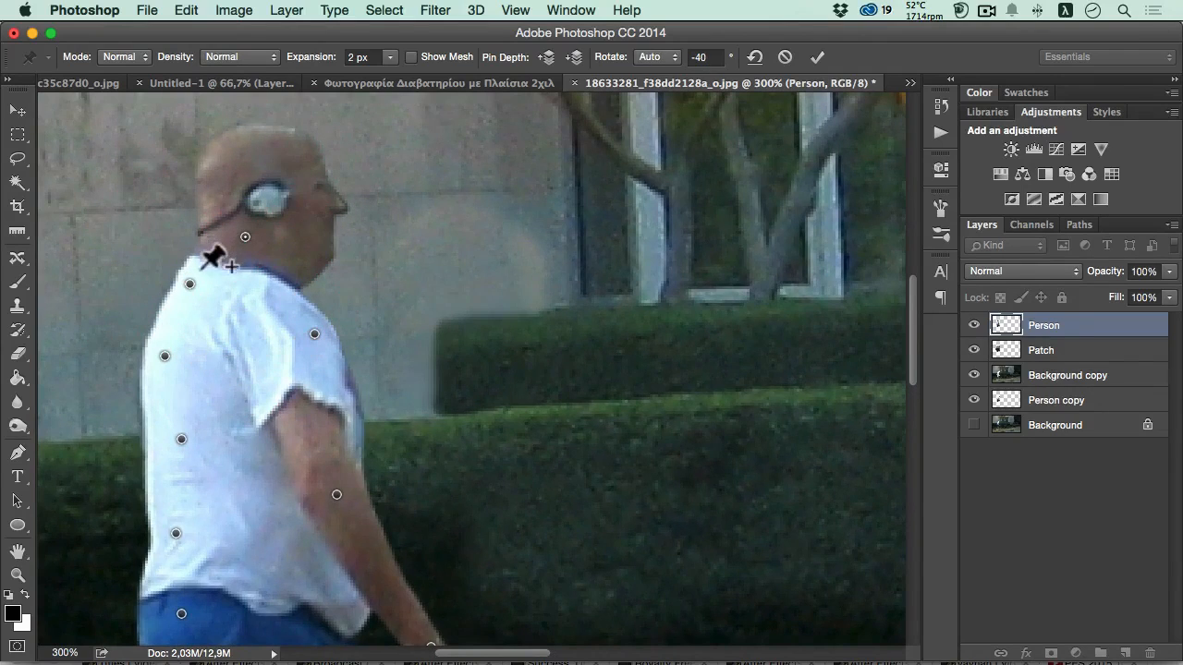
{"action": "key", "text": "alt"}
{"action": "left_click", "coordinate": [192, 285], "text": "alt"}
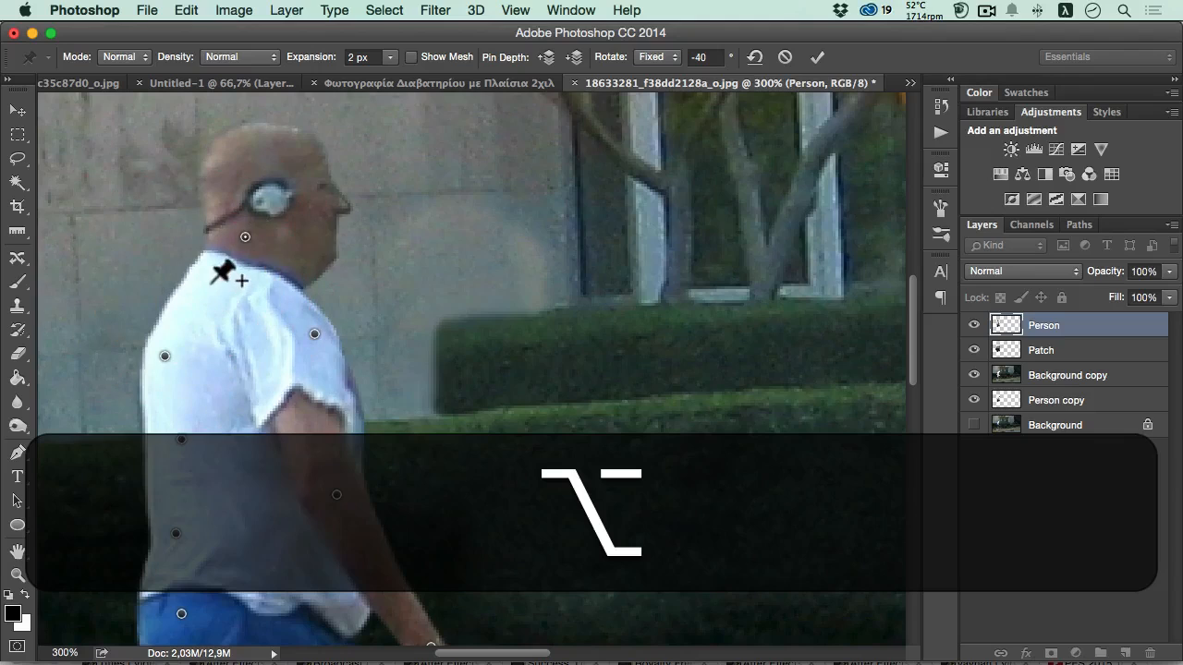
{"action": "left_click_drag", "start_coordinate": [244, 237], "coordinate": [234, 234]}
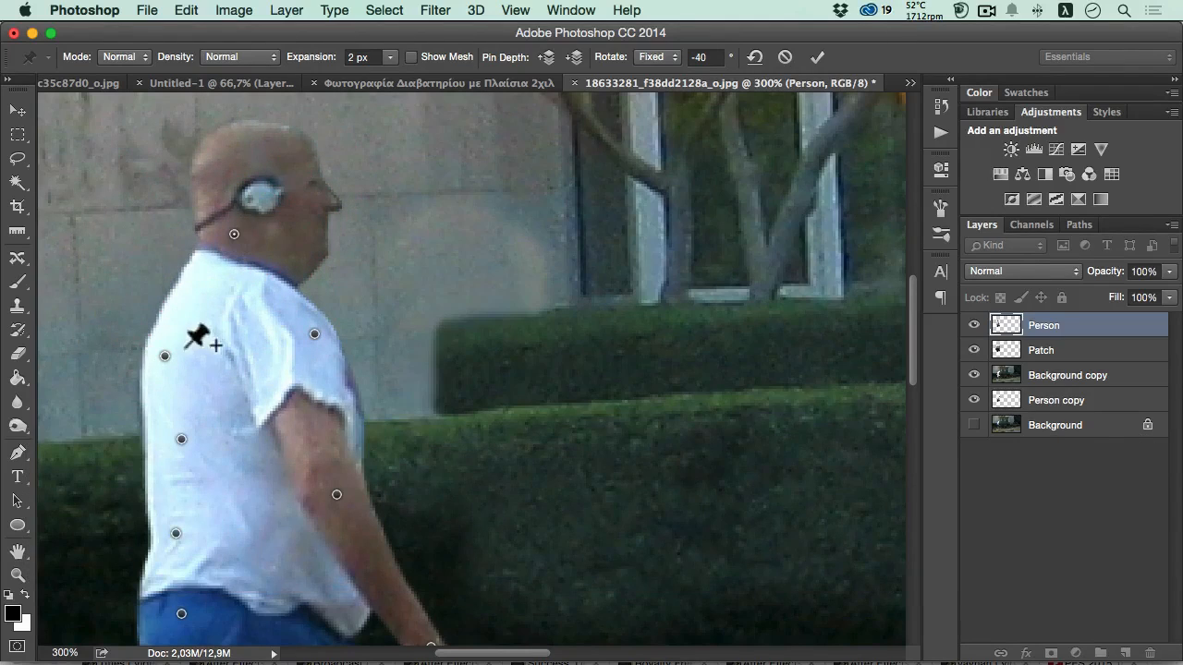
- Nudge the upper-back and mid-back pins slightly up and forward to smooth the curve of the back
{"action": "mouse_move", "coordinate": [165, 355]}
{"action": "left_mouse_down"}
{"action": "mouse_move", "coordinate": [163, 336]}
{"action": "mouse_move", "coordinate": [167, 346]}
{"action": "left_mouse_up"}
{"action": "left_click_drag", "start_coordinate": [182, 440], "coordinate": [185, 437]}
{"action": "left_click_drag", "start_coordinate": [176, 533], "coordinate": [252, 259]}
{"action": "key", "text": "space"}
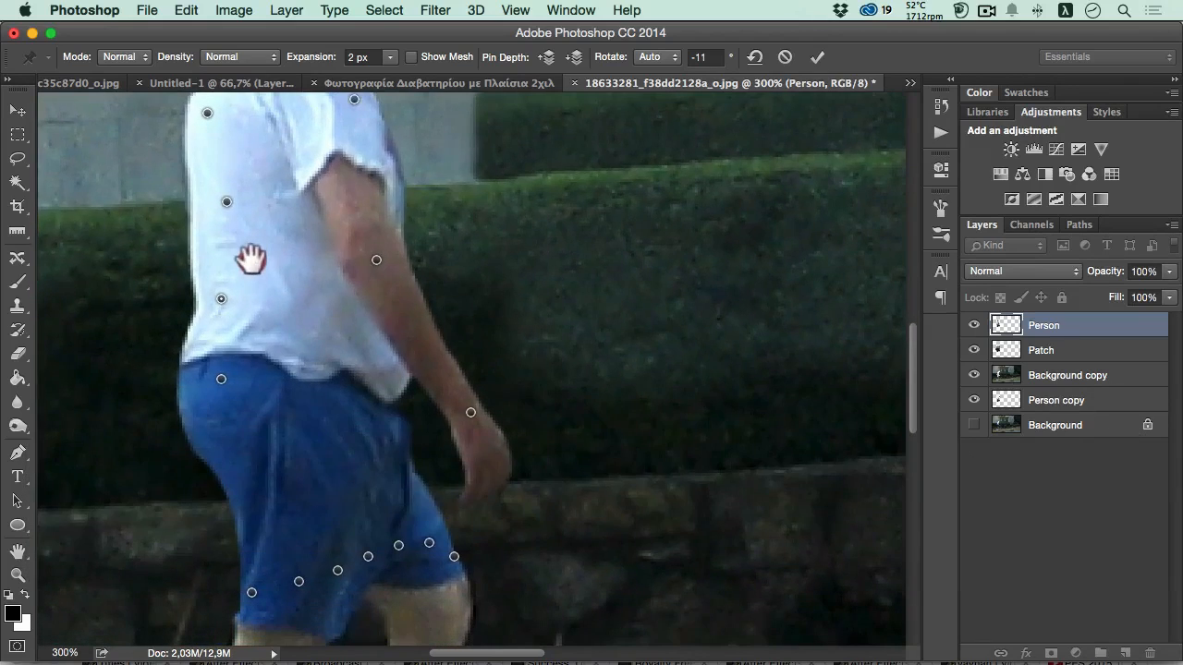
{"action": "left_click_drag", "start_coordinate": [271, 361], "coordinate": [244, 342]}
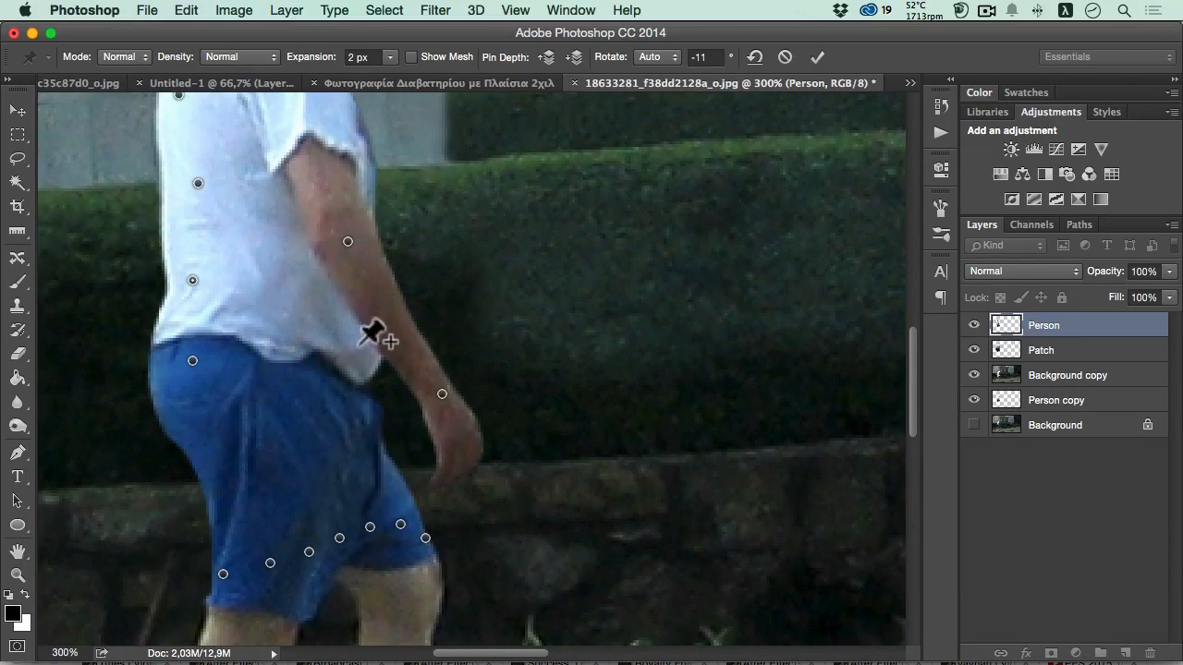
{"action": "key", "text": "space"}
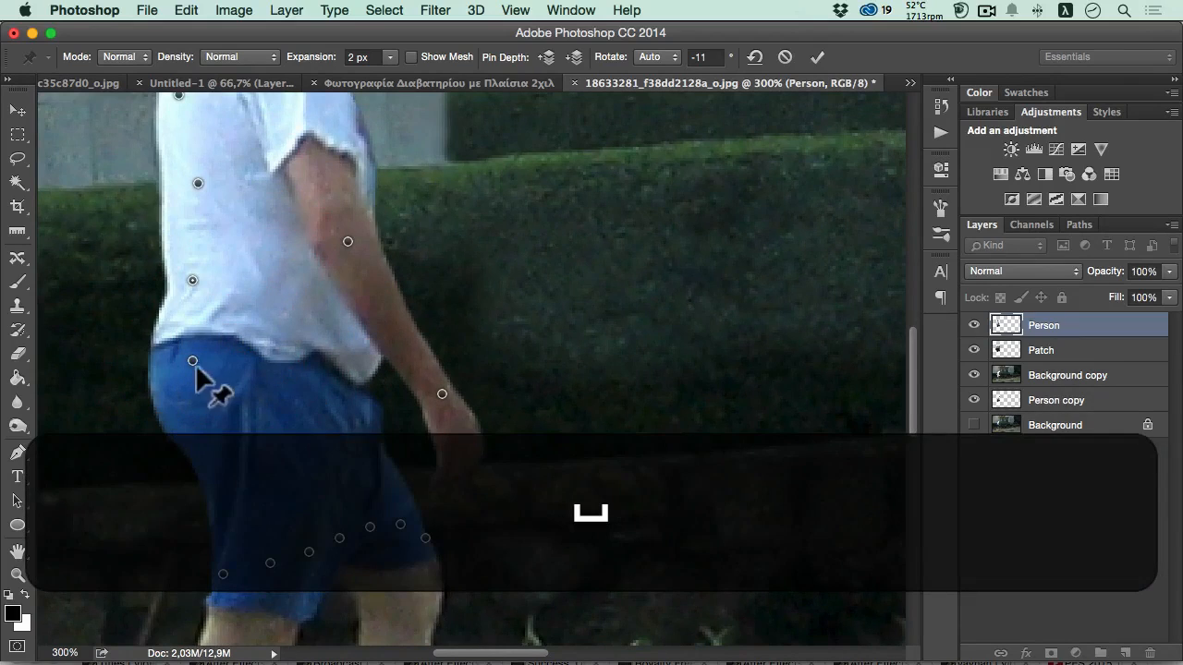
- Add a pin on the back of the shorts and nudge it slightly up, and reshape the sleeve hem with a pin at each end
{"action": "left_click", "coordinate": [220, 462]}
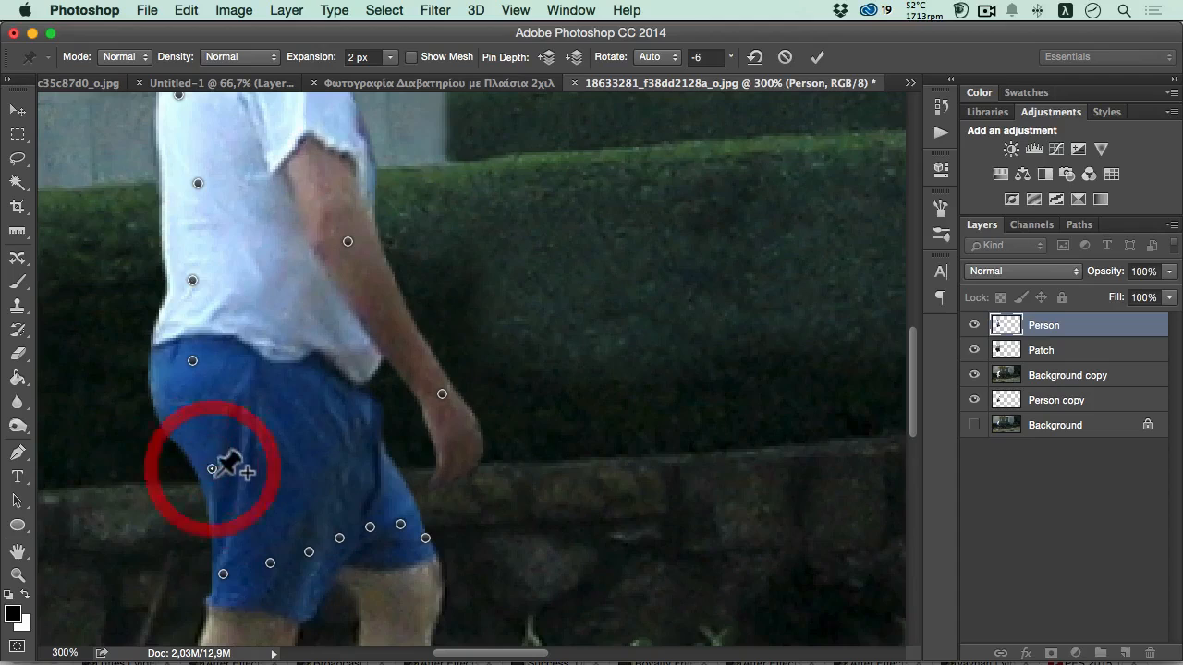
{"action": "left_click_drag", "start_coordinate": [220, 462], "coordinate": [209, 458]}
{"action": "key", "text": "space"}
{"action": "left_click_drag", "start_coordinate": [315, 388], "coordinate": [298, 483]}
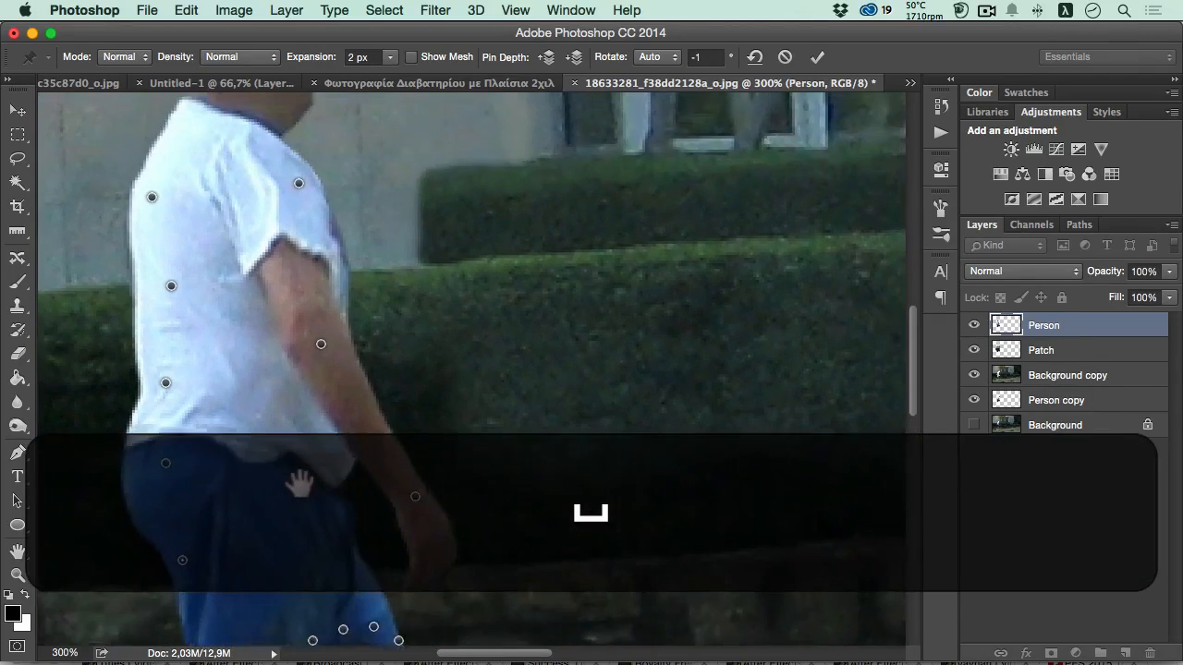
{"action": "left_click_drag", "start_coordinate": [286, 415], "coordinate": [280, 470]}
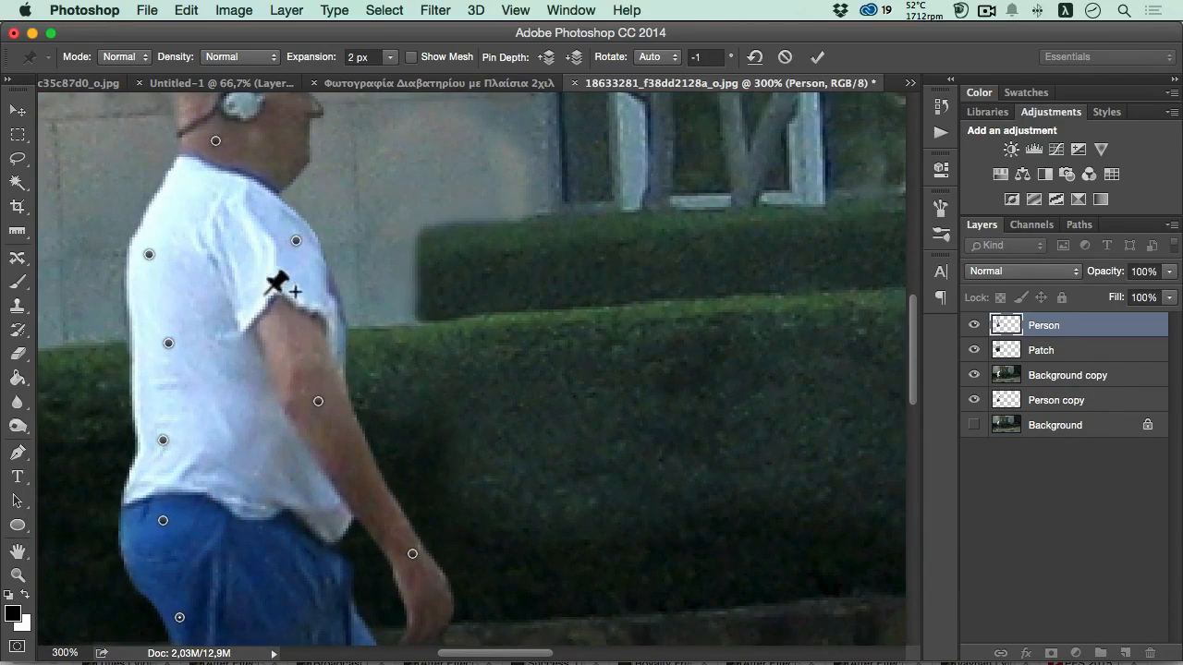
{"action": "left_click", "coordinate": [270, 331]}
{"action": "left_click_drag", "start_coordinate": [271, 332], "coordinate": [311, 307]}
{"action": "left_click", "coordinate": [301, 316]}
{"action": "left_click", "coordinate": [259, 333]}
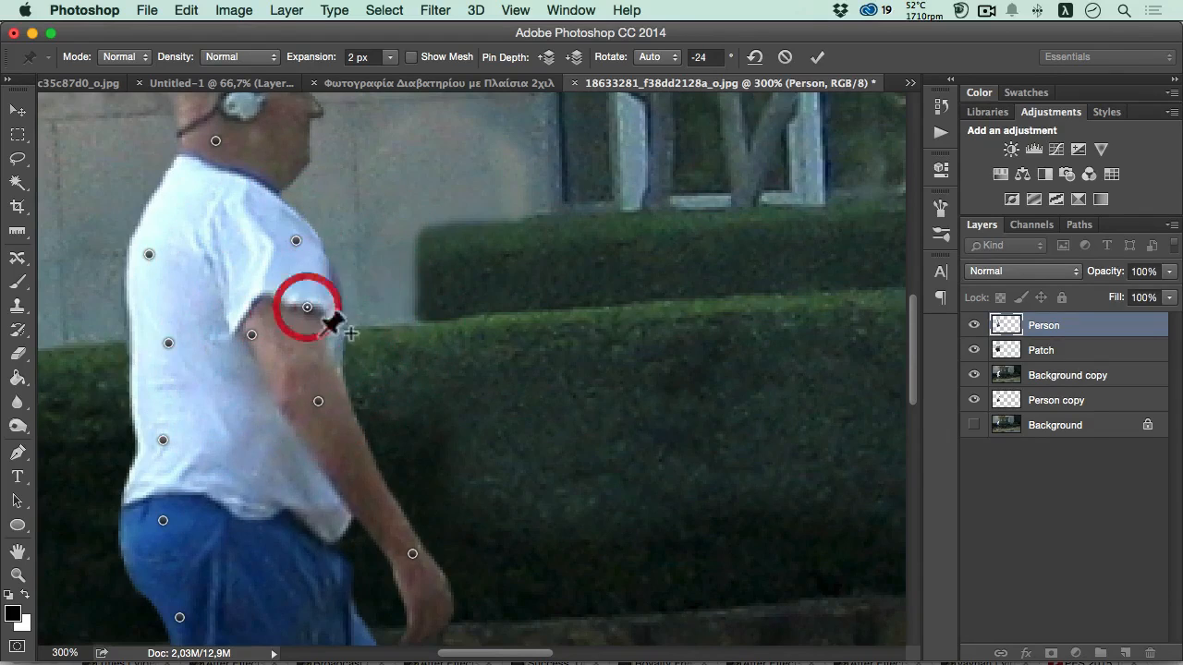
- Move the wrist pin slightly up and toward the body, and commit the Puppet Warp
{"action": "key", "text": "space"}
{"action": "left_click_drag", "start_coordinate": [296, 433], "coordinate": [290, 322]}
{"action": "left_click_drag", "start_coordinate": [408, 442], "coordinate": [381, 431]}
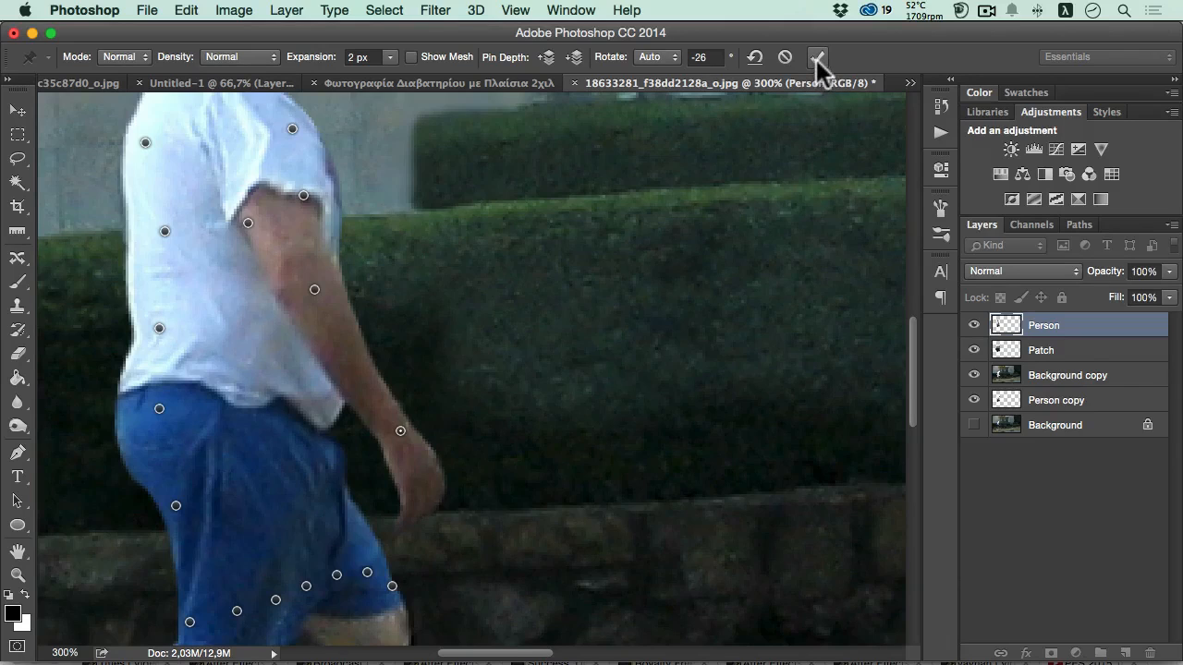
{"action": "left_click", "coordinate": [816, 58]}
- Select the pointed front corner of the shirt beside the forearm with the Lasso tool, following the arm's edge
{"action": "key", "text": "space"}
{"action": "left_click", "coordinate": [318, 288], "text": "alt"}
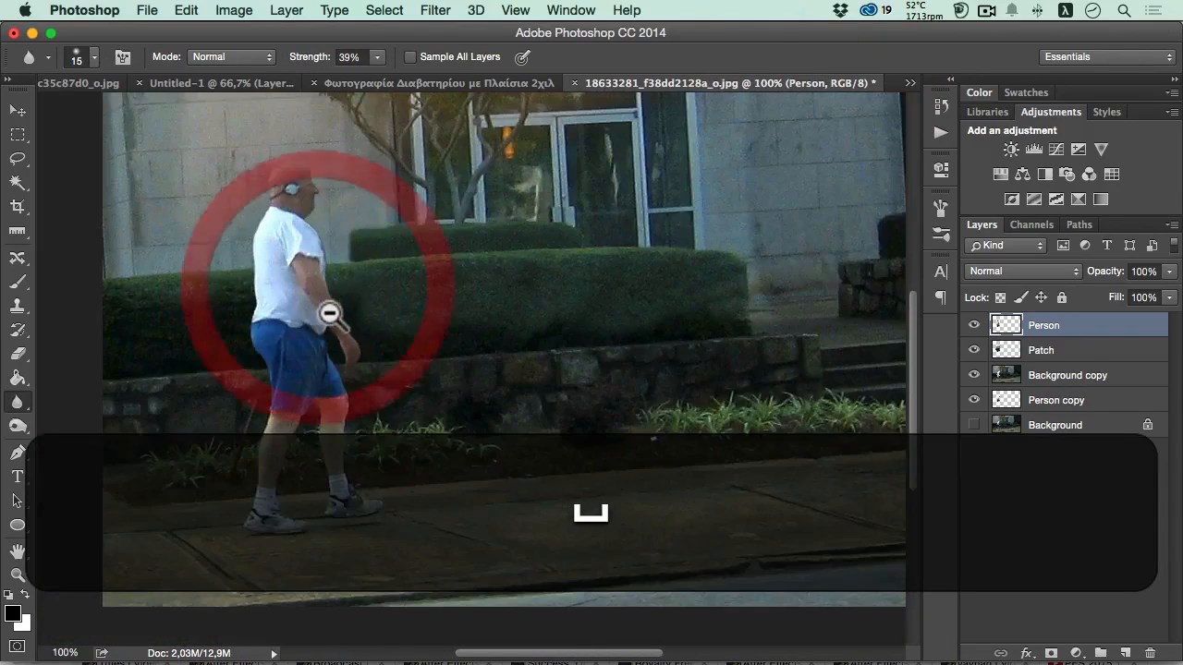
{"action": "key", "text": "ctrl+space"}
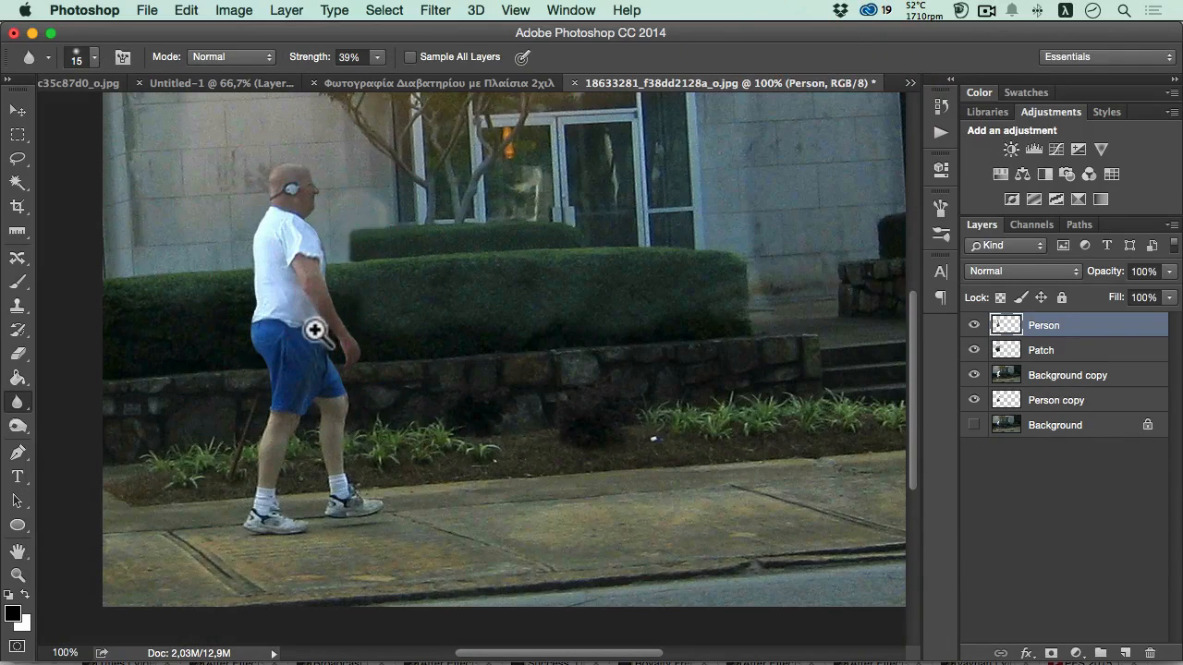
{"action": "left_click", "coordinate": [317, 323], "text": "ctrl"}
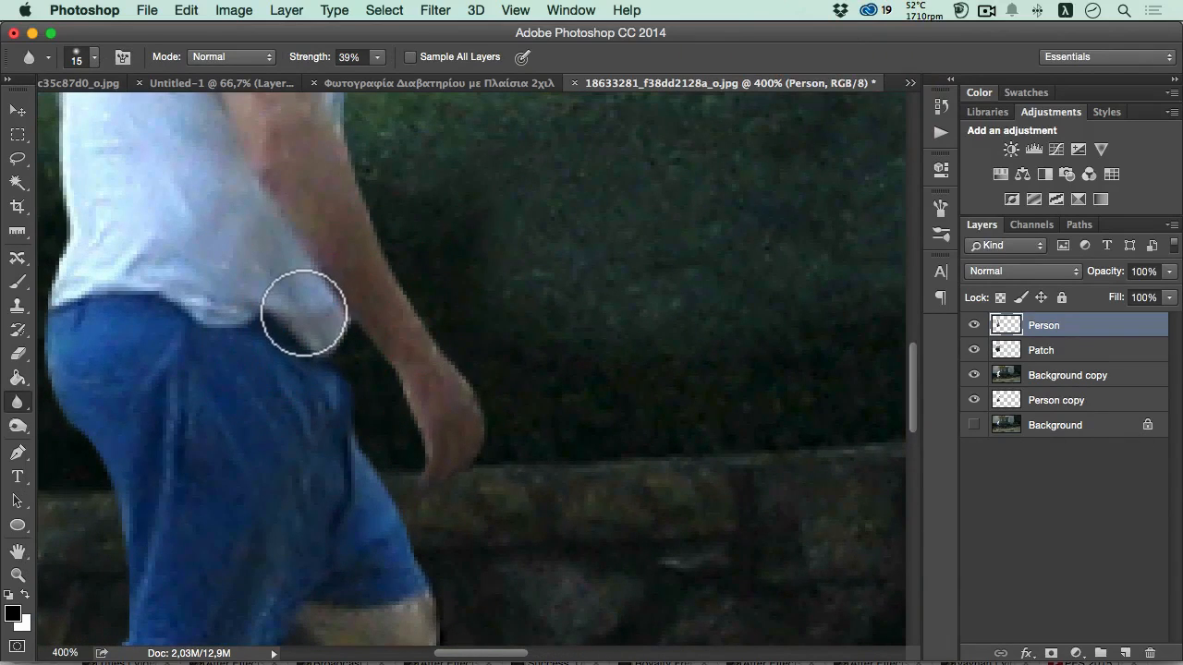
{"action": "key", "text": "l"}
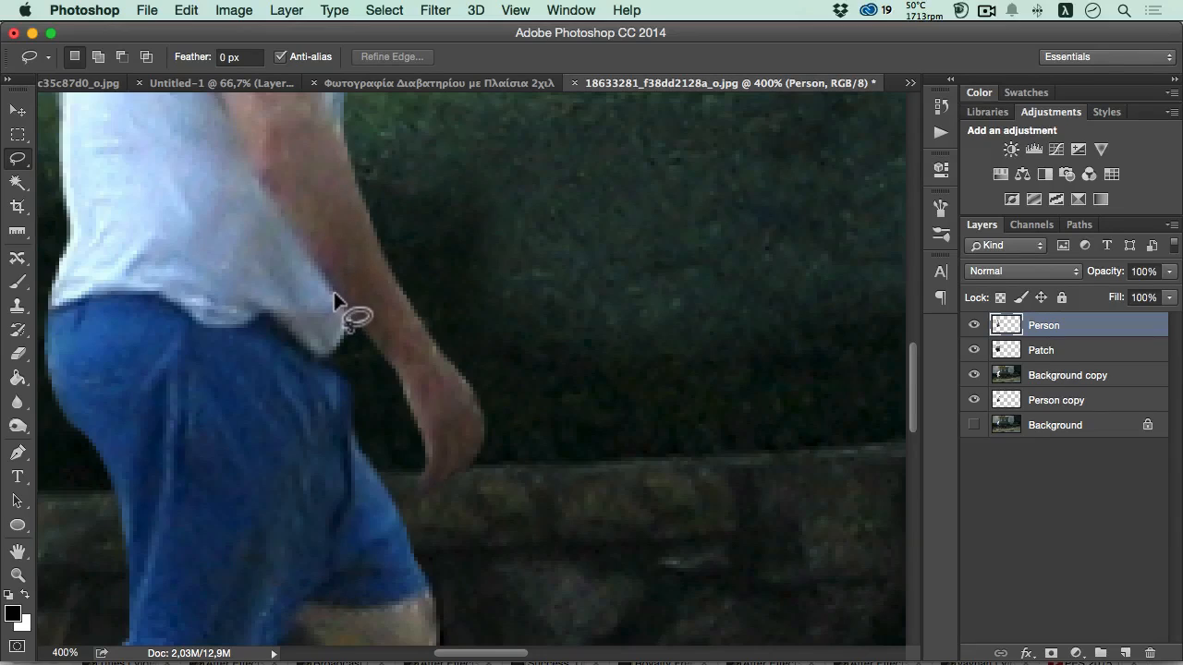
{"action": "mouse_move", "coordinate": [334, 292]}
{"action": "left_mouse_down"}
{"action": "mouse_move", "coordinate": [327, 354]}
{"action": "mouse_move", "coordinate": [357, 361]}
{"action": "mouse_move", "coordinate": [364, 341]}
{"action": "left_mouse_up"}
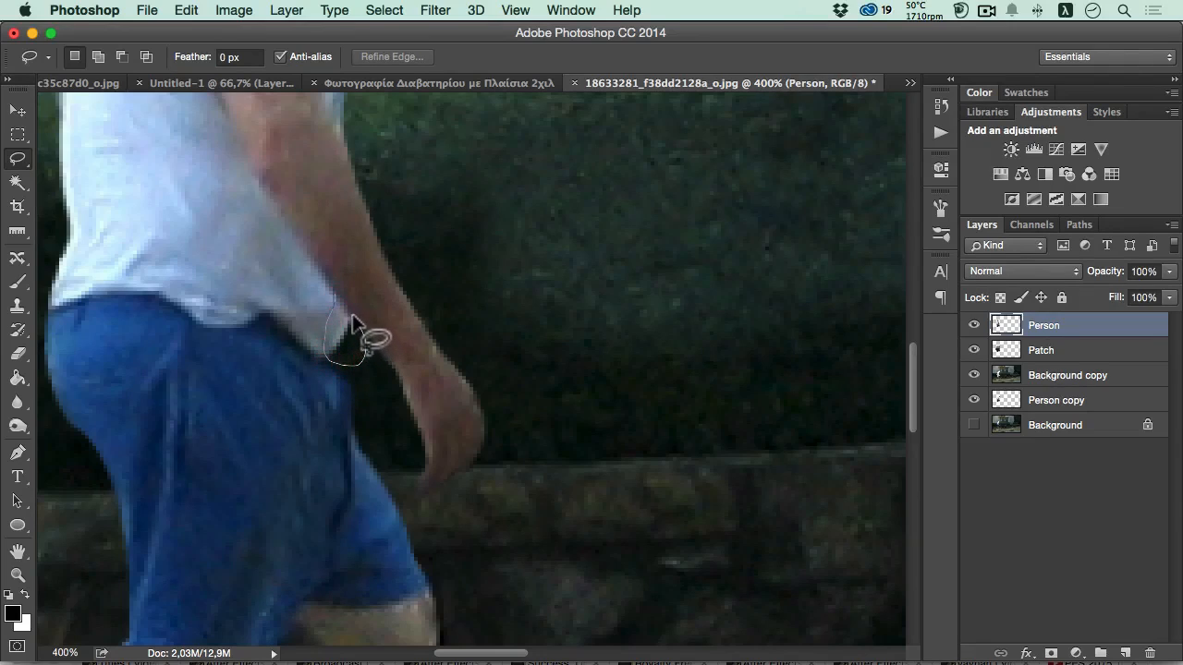
{"action": "left_click_drag", "start_coordinate": [334, 293], "coordinate": [355, 344]}
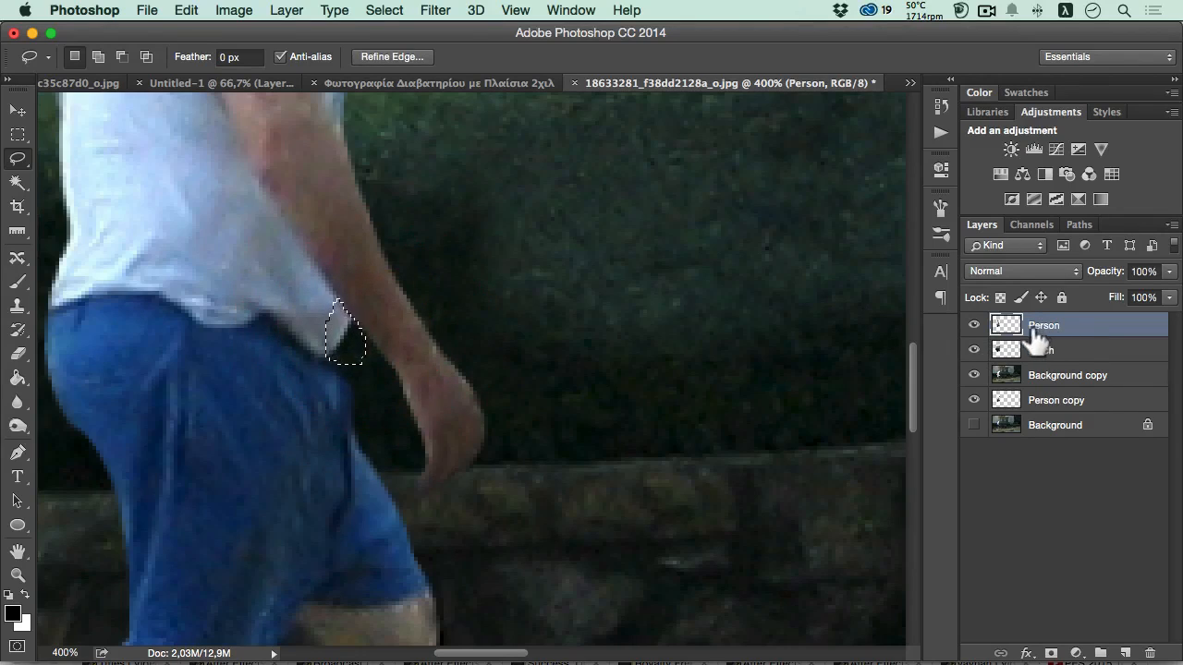
- Add a new layer above the Person layer and reduce the Clone Stamp brush size to 9 px
{"action": "left_click", "coordinate": [444, 336], "text": "super"}
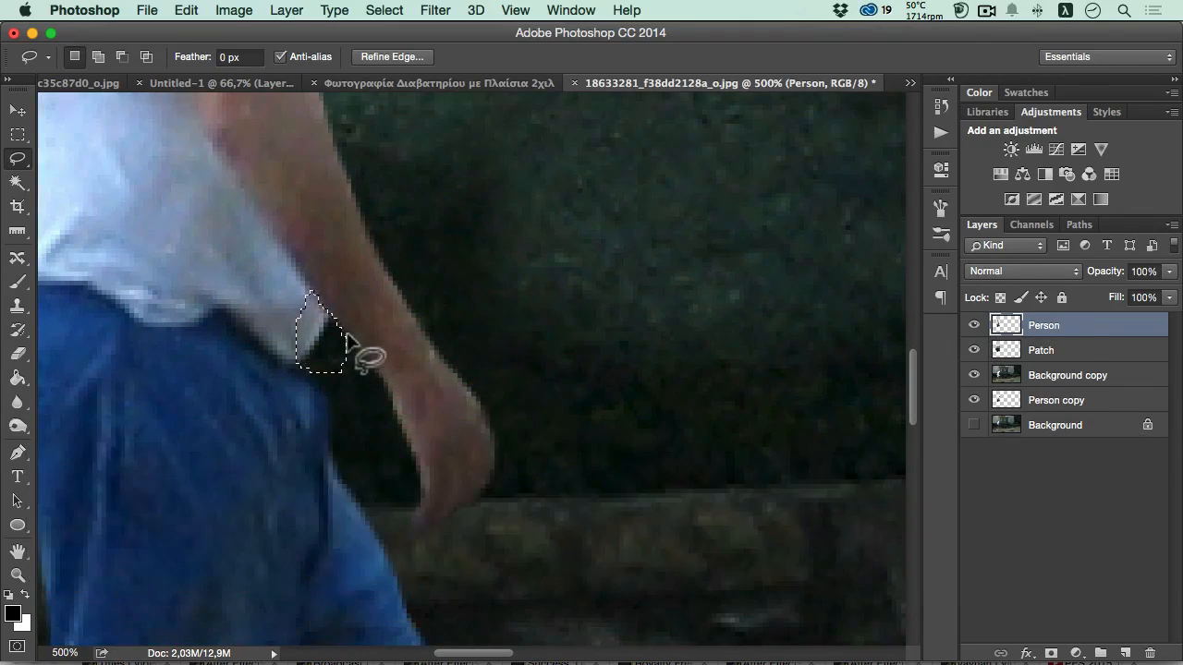
{"action": "left_click", "coordinate": [1125, 652]}
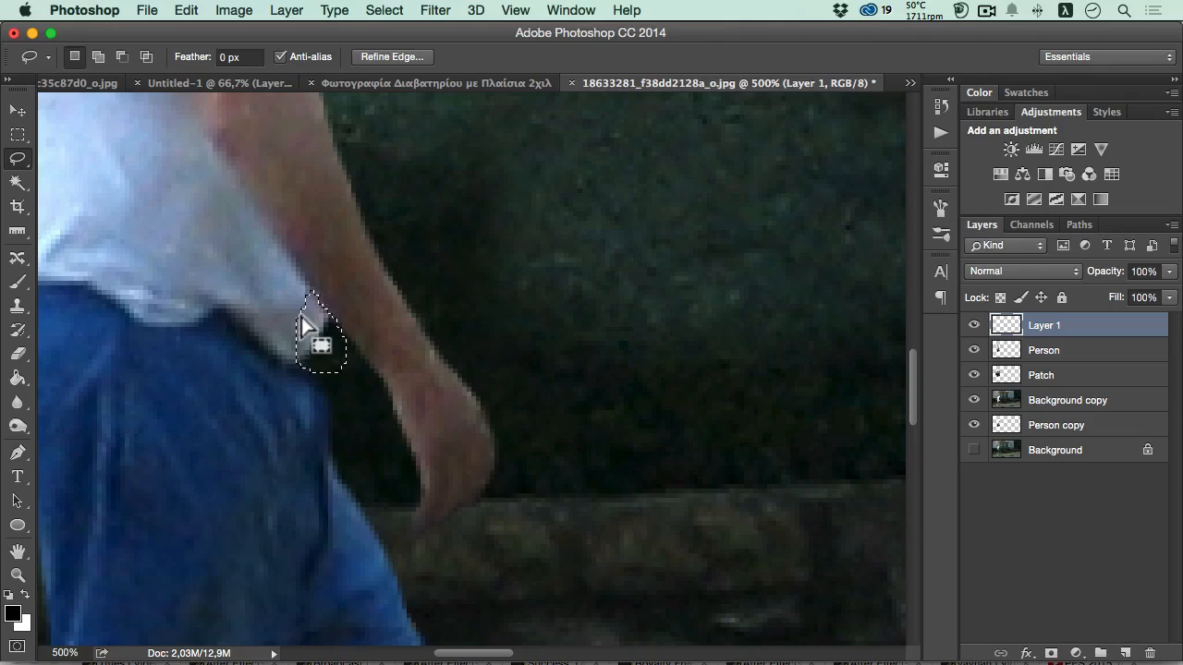
{"action": "left_click", "coordinate": [17, 306]}
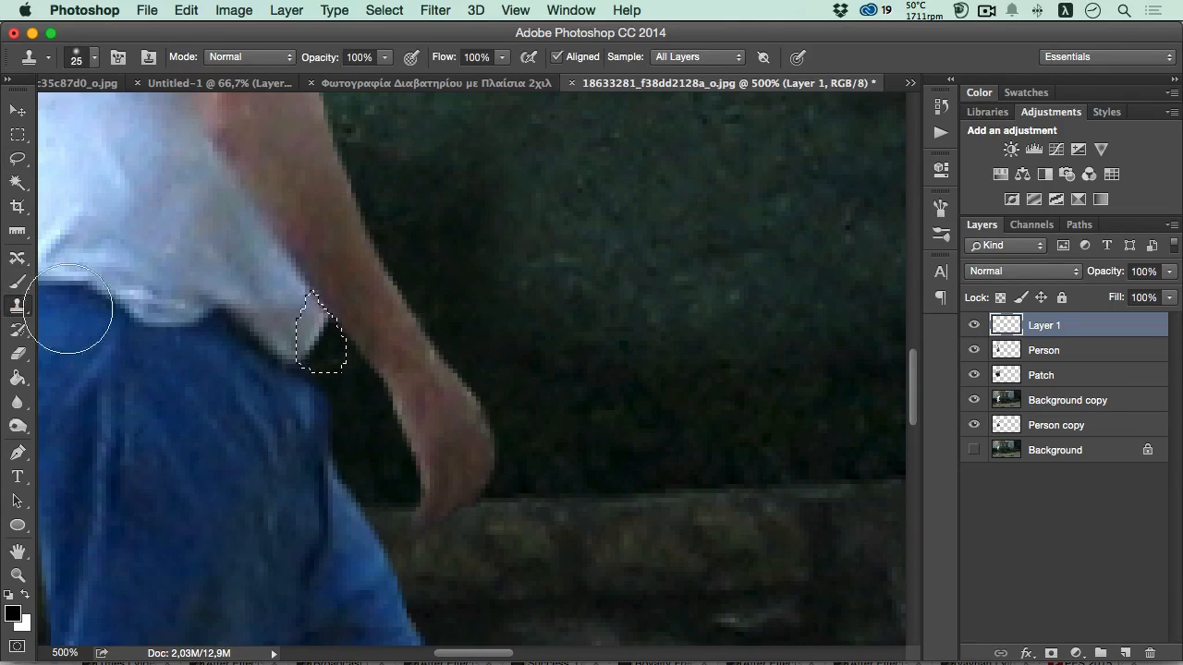
{"action": "key", "text": "alt"}
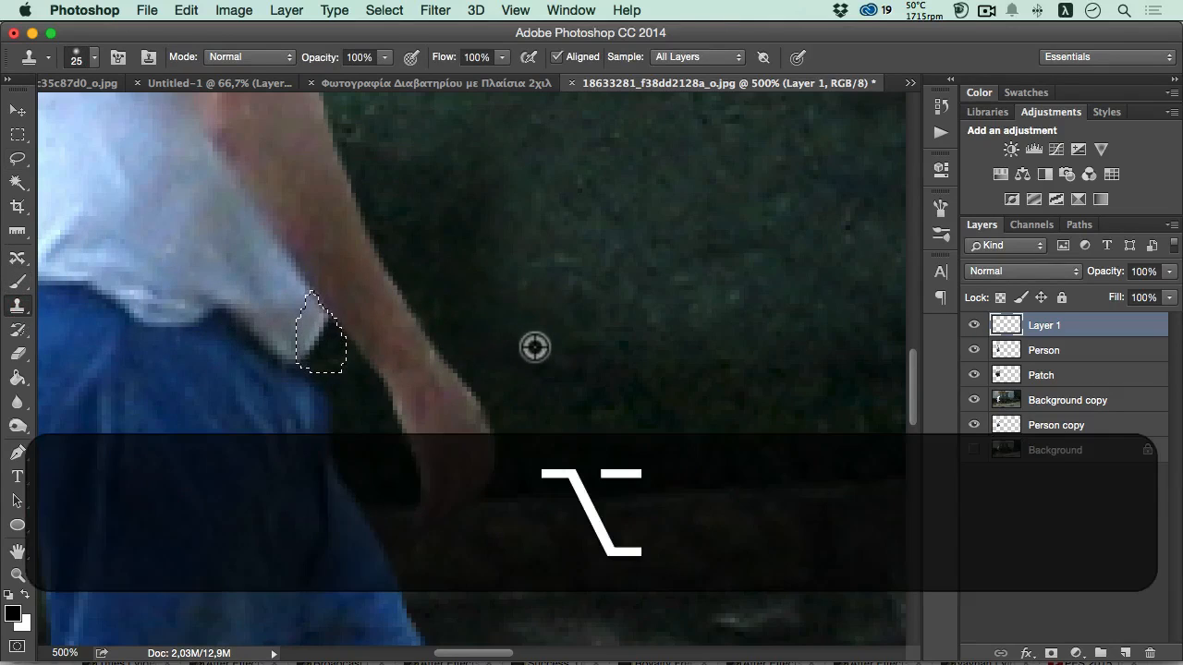
{"action": "left_click", "coordinate": [574, 391], "text": "alt"}
{"action": "key", "text": "bracketleft"}
{"action": "key", "text": "bracketleft"}
{"action": "key", "text": "bracketleft"}
{"action": "key", "text": "bracketleft"}
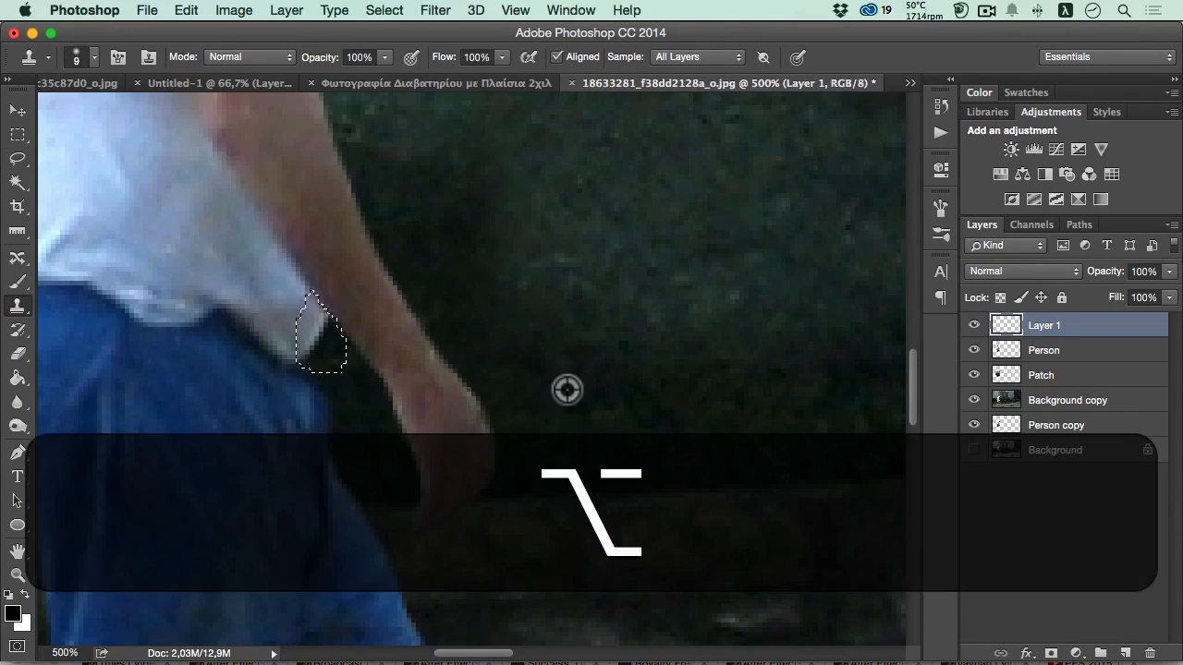
- Clone dark hedge texture over the protruding shirt corner inside the selection, and deselect
{"action": "key", "text": "alt+space"}
{"action": "left_click", "coordinate": [557, 324], "text": "alt"}
{"action": "left_click", "coordinate": [555, 322], "text": "alt"}
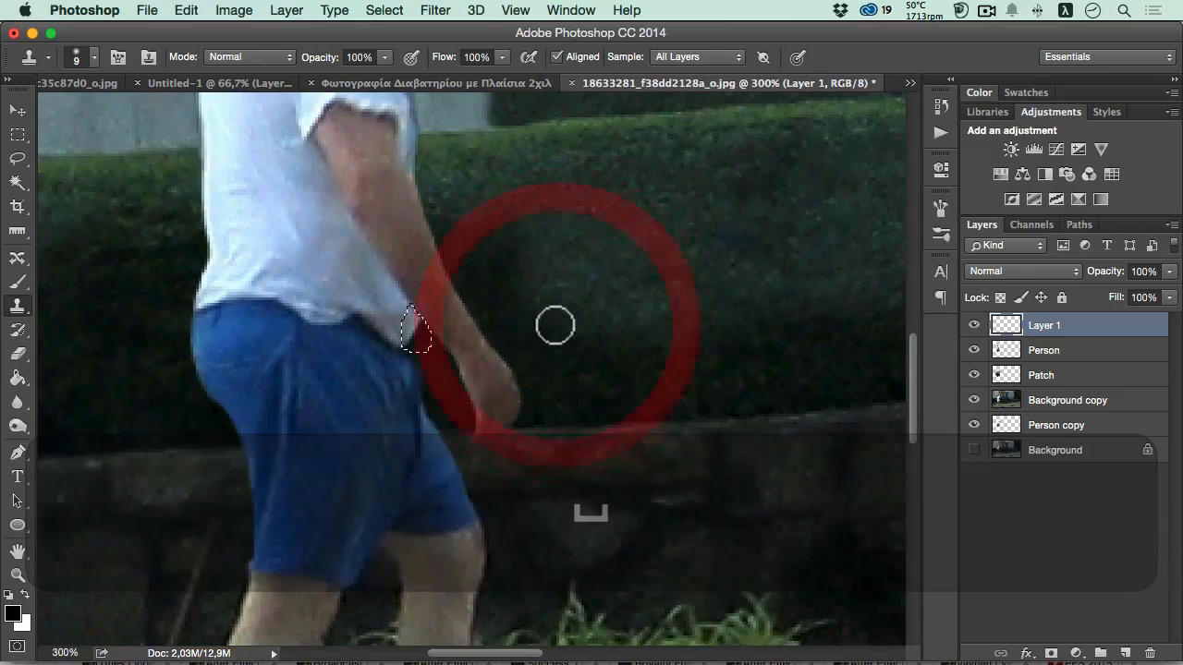
{"action": "left_click", "coordinate": [528, 369], "text": "super"}
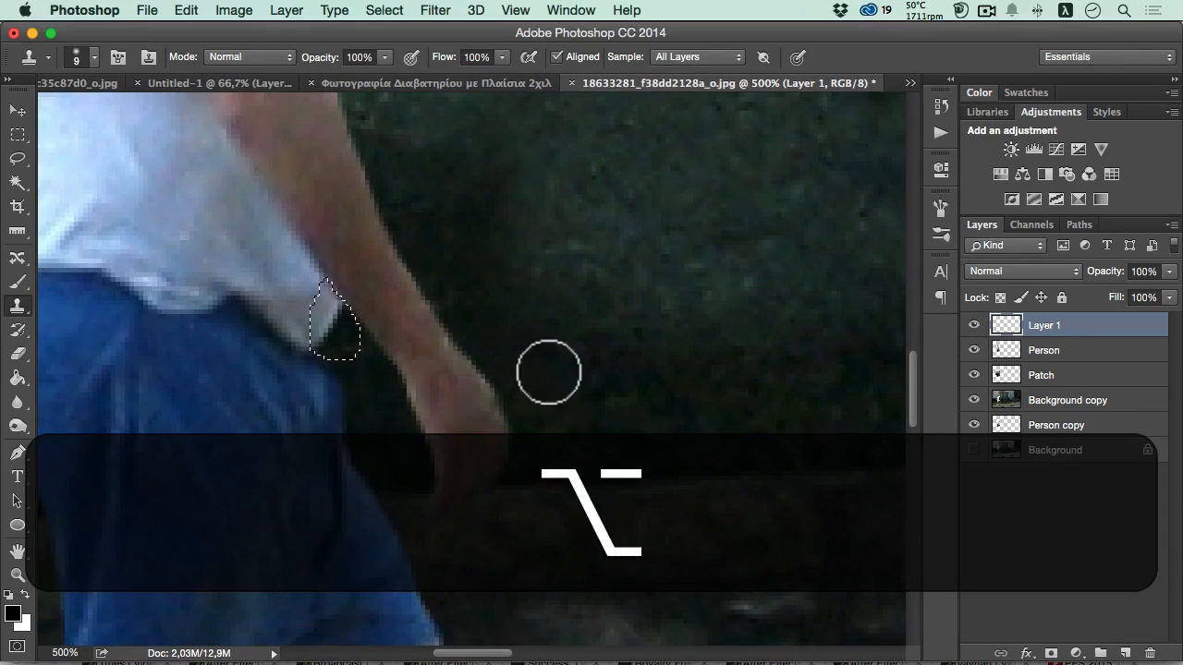
{"action": "left_click", "coordinate": [558, 367], "text": "alt"}
{"action": "left_click", "coordinate": [330, 330]}
{"action": "mouse_move", "coordinate": [330, 330]}
{"action": "left_mouse_down"}
{"action": "mouse_move", "coordinate": [328, 308]}
{"action": "mouse_move", "coordinate": [312, 317]}
{"action": "mouse_move", "coordinate": [333, 342]}
{"action": "left_mouse_up"}
{"action": "key", "text": "super+d"}
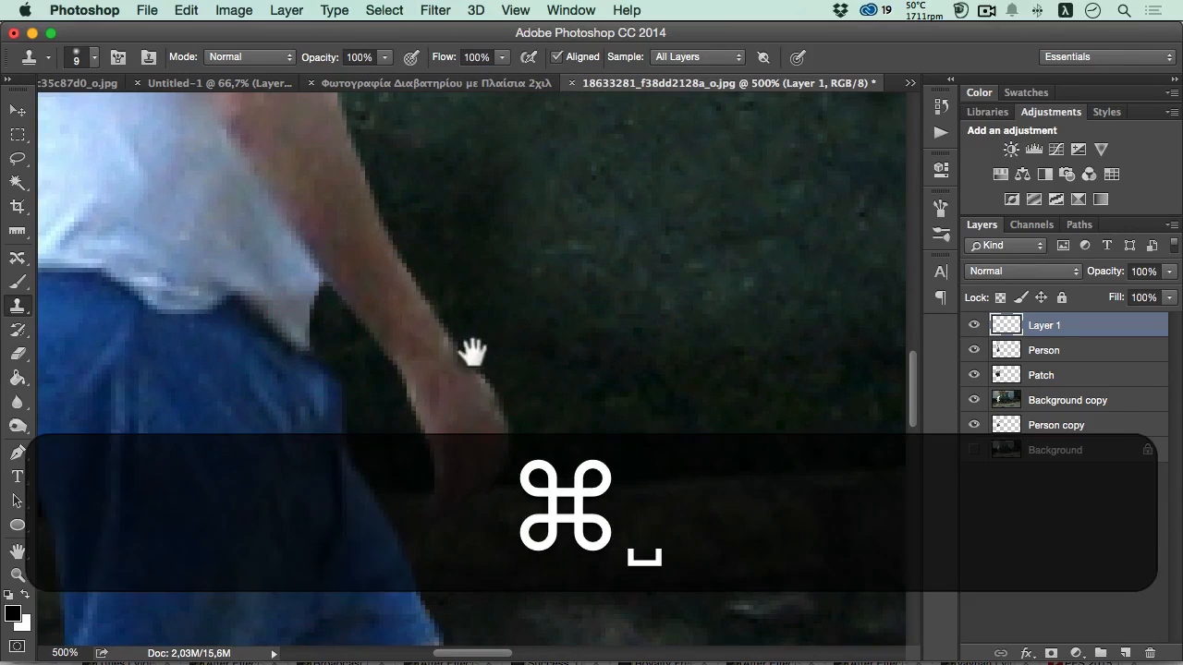
- Compare the straightened man with the original by temporarily showing only the Background layer
{"action": "left_click", "coordinate": [489, 341], "text": "alt"}
{"action": "left_click", "coordinate": [489, 343], "text": "alt"}
{"action": "left_click", "coordinate": [491, 347], "text": "alt"}
{"action": "left_click", "coordinate": [490, 350], "text": "alt"}
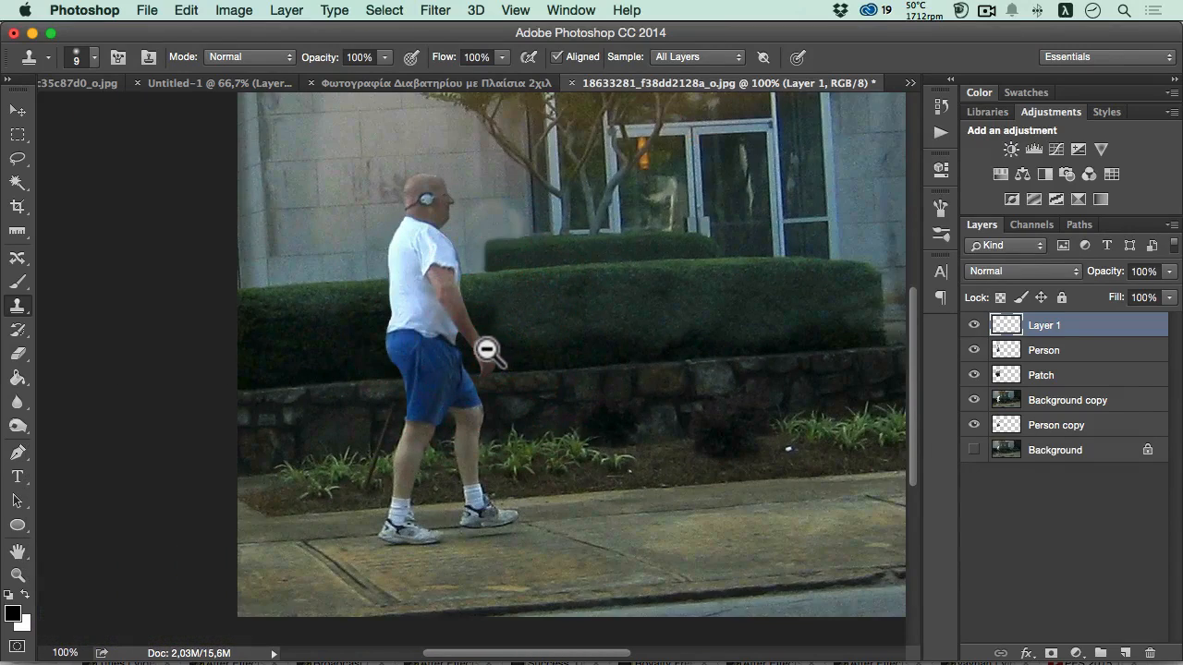
{"action": "left_click", "coordinate": [974, 451], "text": "alt"}
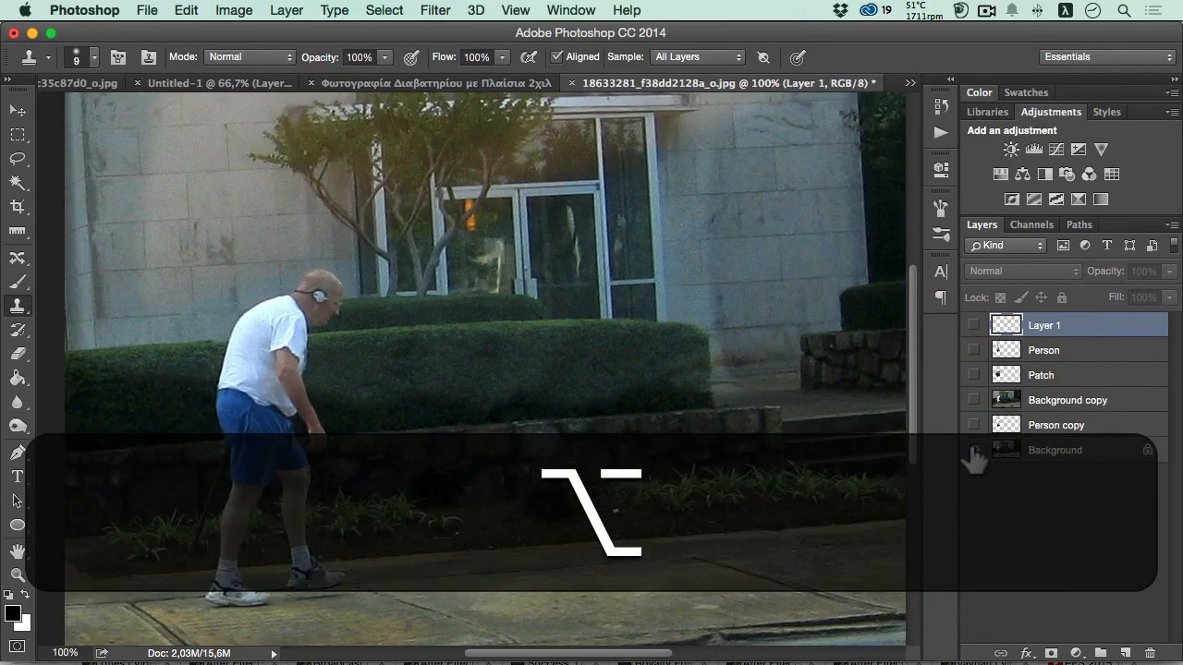
{"action": "left_click", "coordinate": [974, 451], "text": "alt"}
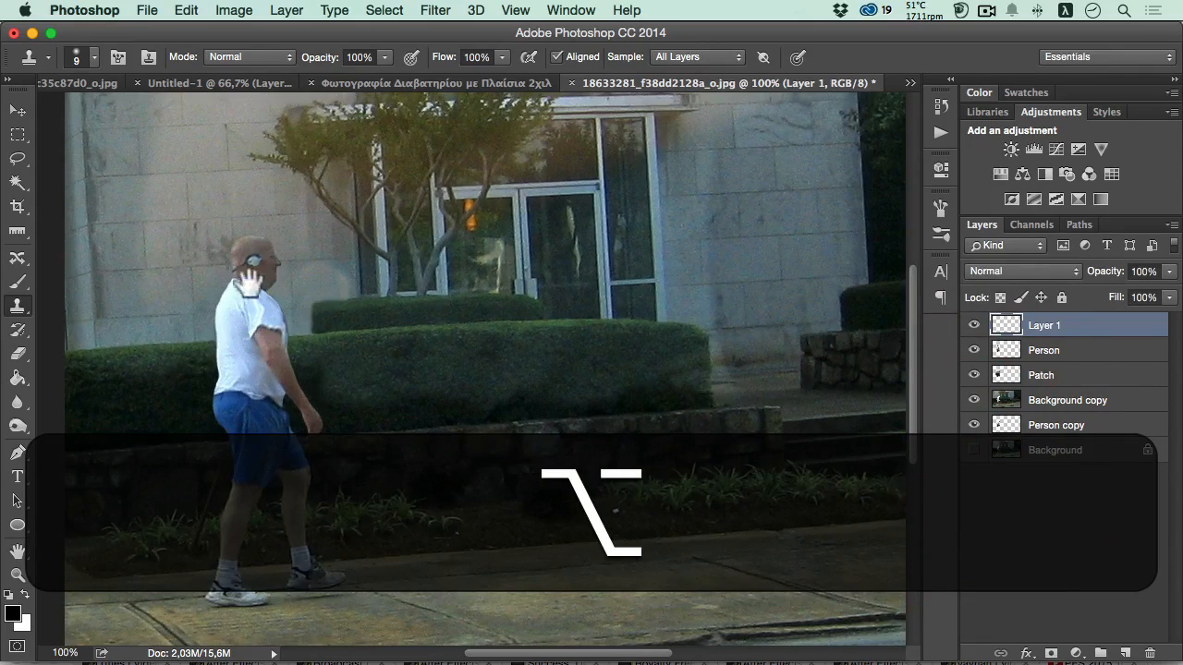
- Add a Color Balance adjustment over all layers with midtones at Cyan-Red +13, Magenta-Green -5 and Yellow-Blue -31
{"action": "key", "text": "alt+space"}
{"action": "left_click", "coordinate": [327, 312], "text": "alt"}
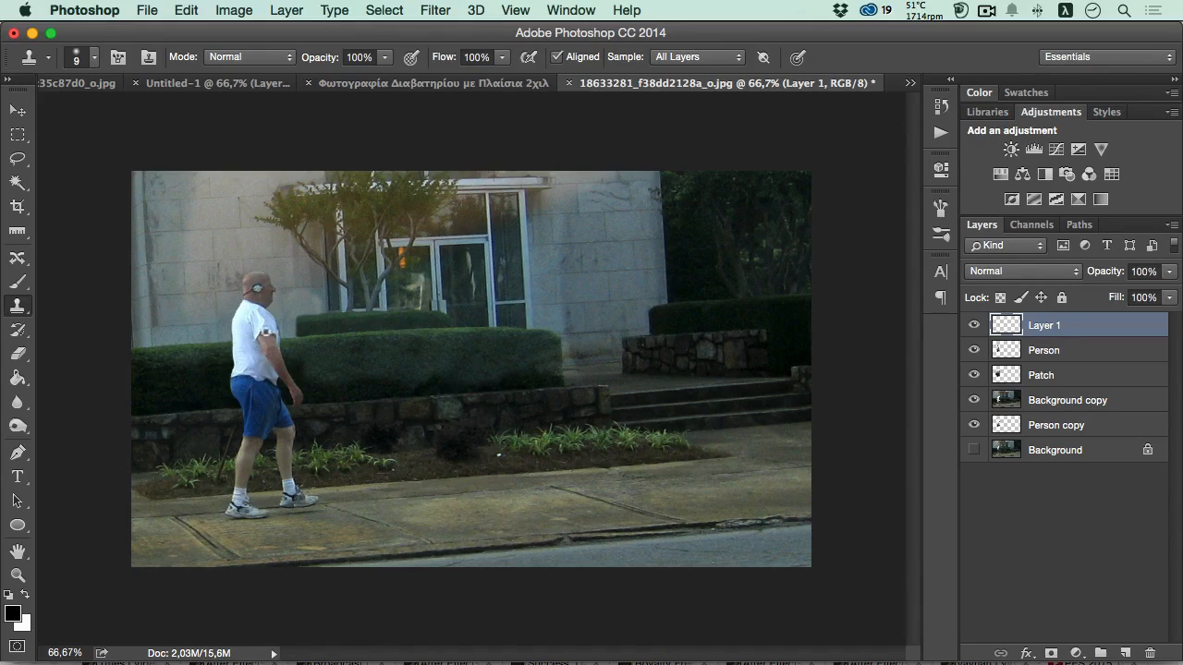
{"action": "left_click", "coordinate": [1022, 173]}
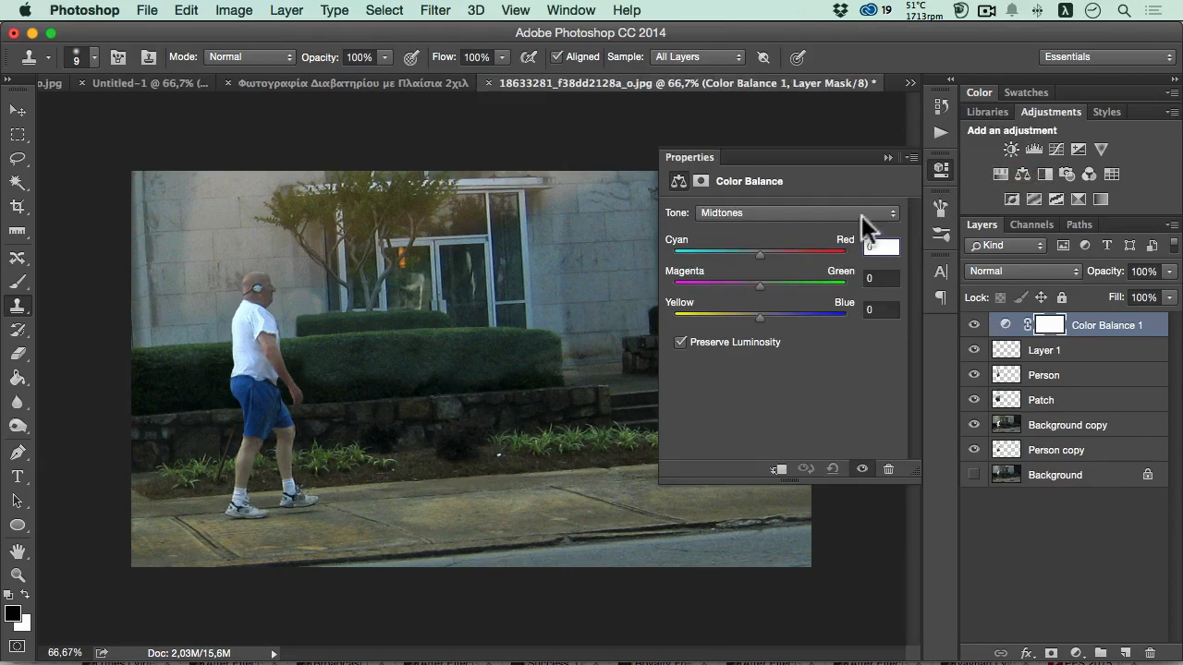
{"action": "left_click_drag", "start_coordinate": [758, 251], "coordinate": [732, 315]}
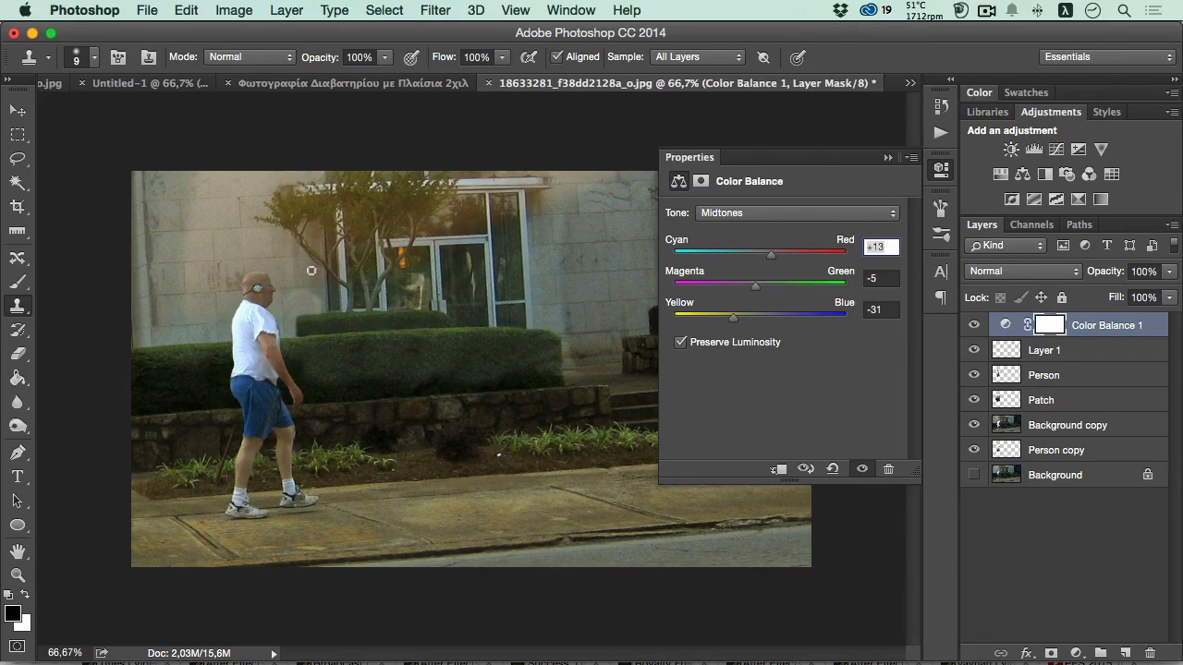
{"action": "left_click", "coordinate": [941, 171]}
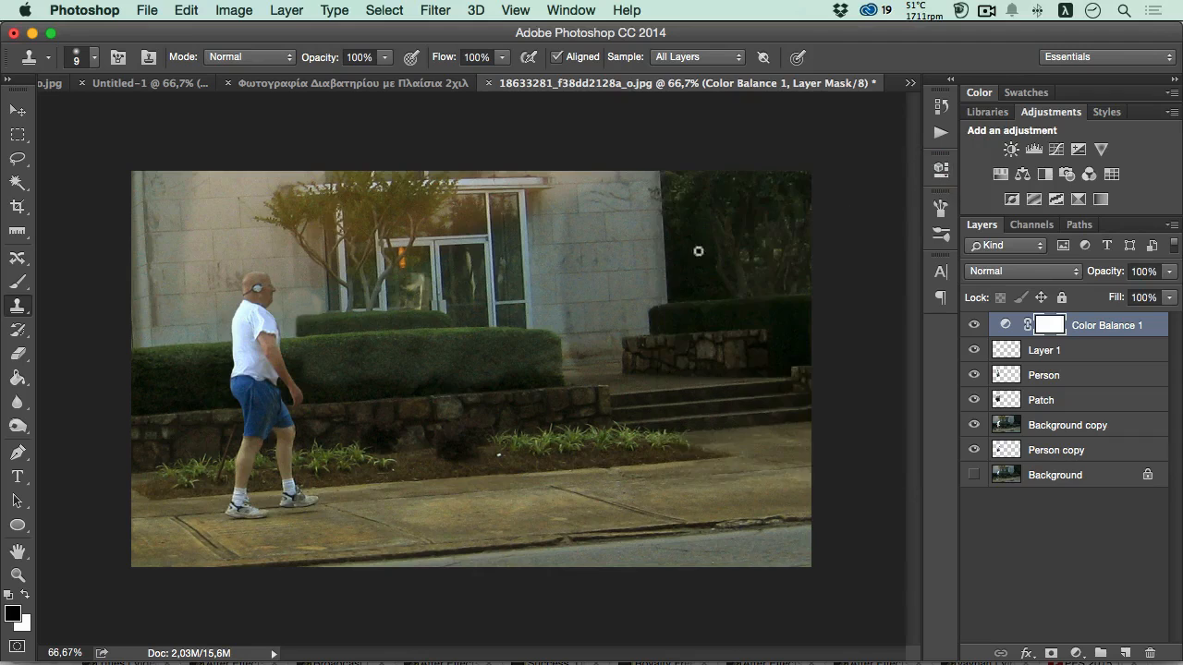
- Compare the color-graded result with the original photo by temporarily isolating the Background layer
{"action": "key", "text": "space"}
{"action": "left_click", "coordinate": [294, 317], "text": "super"}
{"action": "left_click", "coordinate": [334, 340], "text": "alt"}
{"action": "left_click", "coordinate": [973, 473], "text": "alt"}
{"action": "left_click", "coordinate": [973, 473], "text": "alt"}
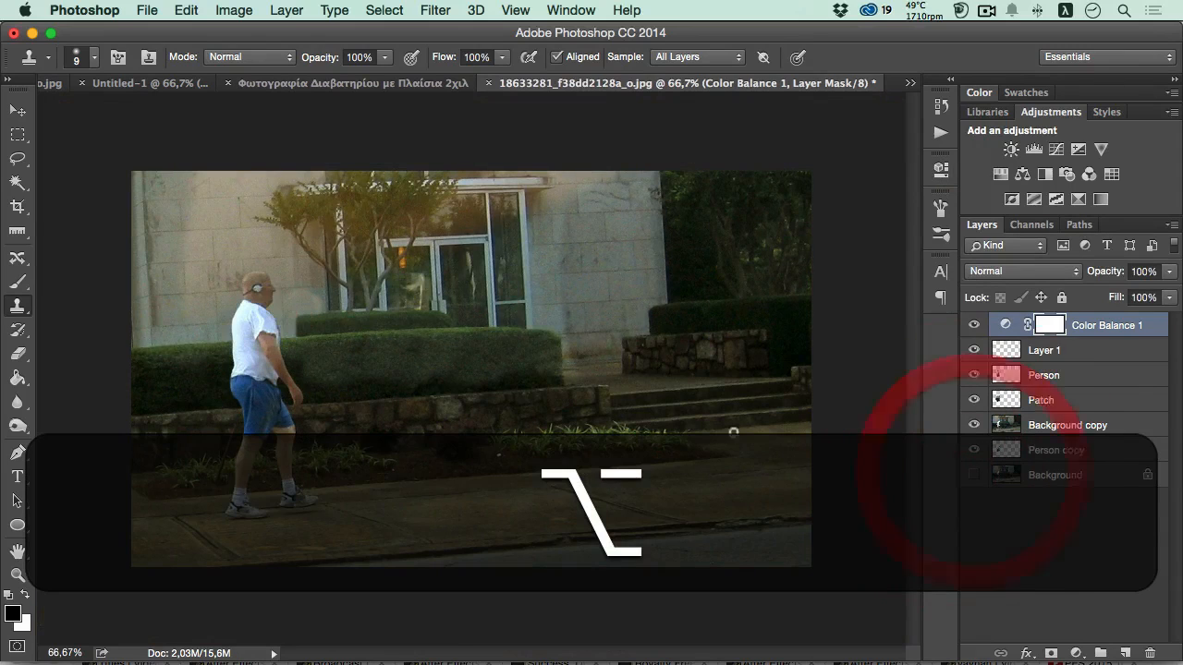